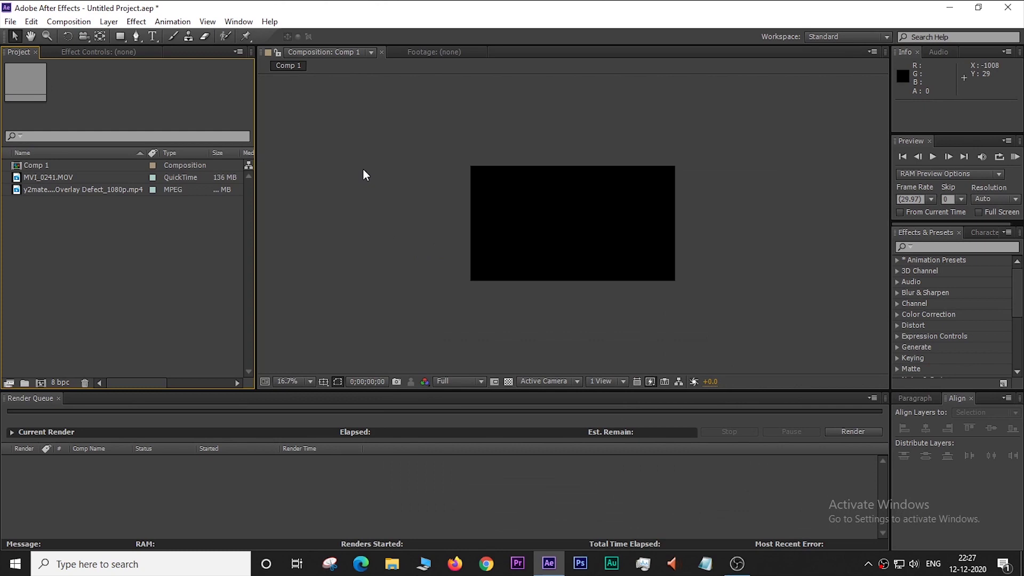
Create Comp 2 from the HDTV 1080 29.97 preset with a 10-second duration
left_click(56, 22)
left_click(69, 33)
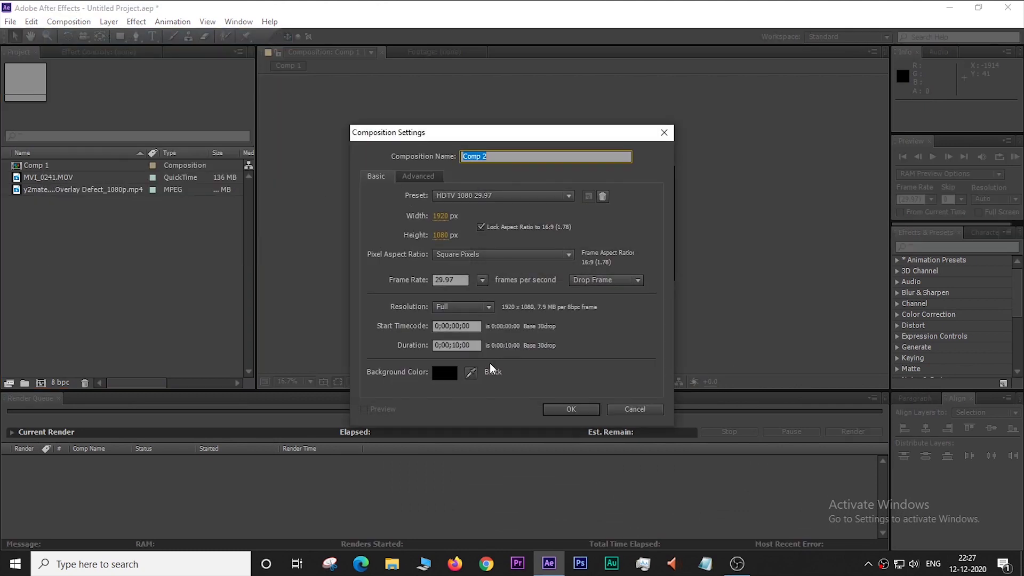
left_click(567, 410)
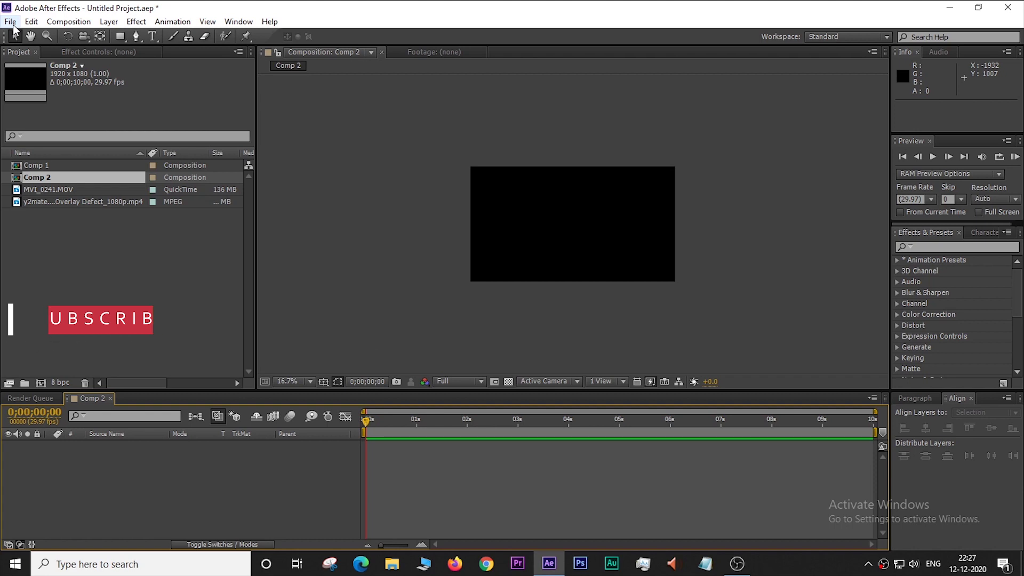
Add MVI_0241.MOV to Comp 2, view it at 33.3% and Third resolution, and preview it
left_click(46, 190)
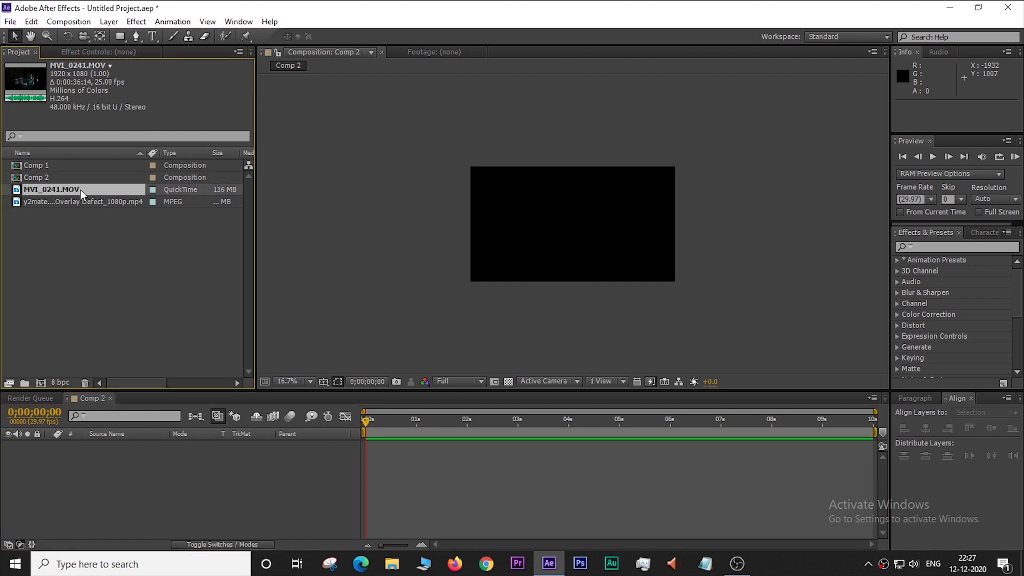
left_click_drag(59, 189, 68, 471)
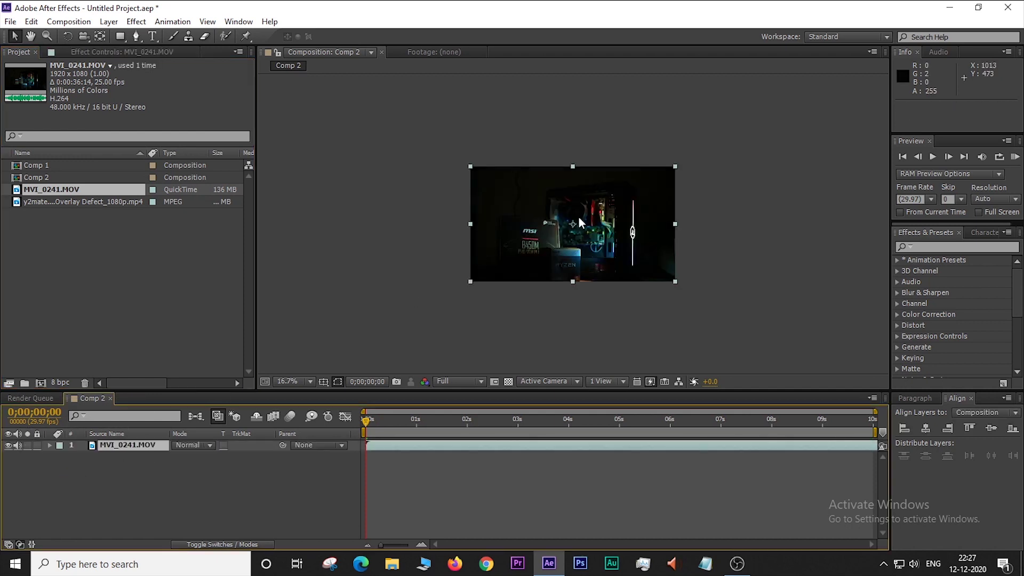
left_click(306, 378)
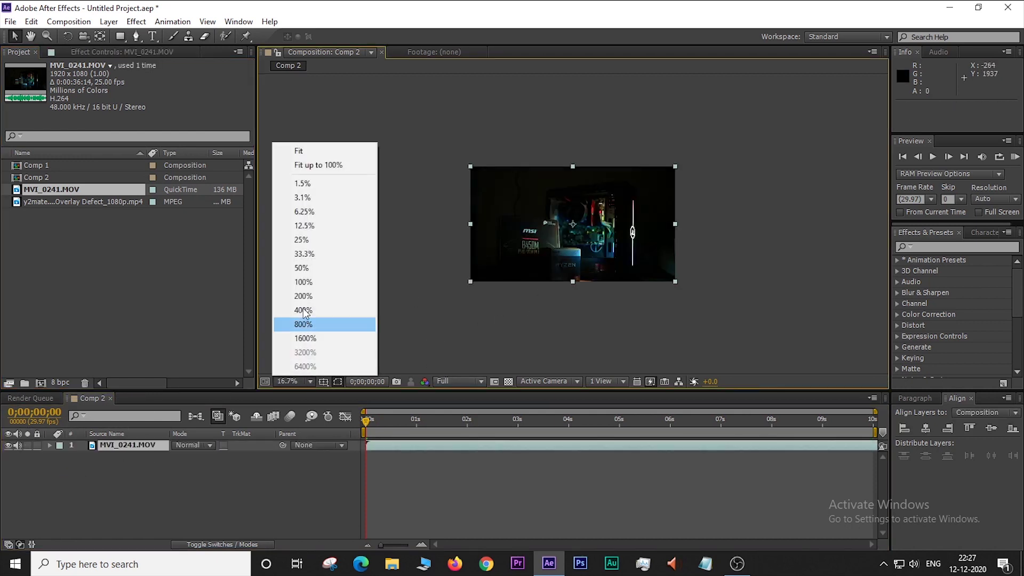
left_click(303, 255)
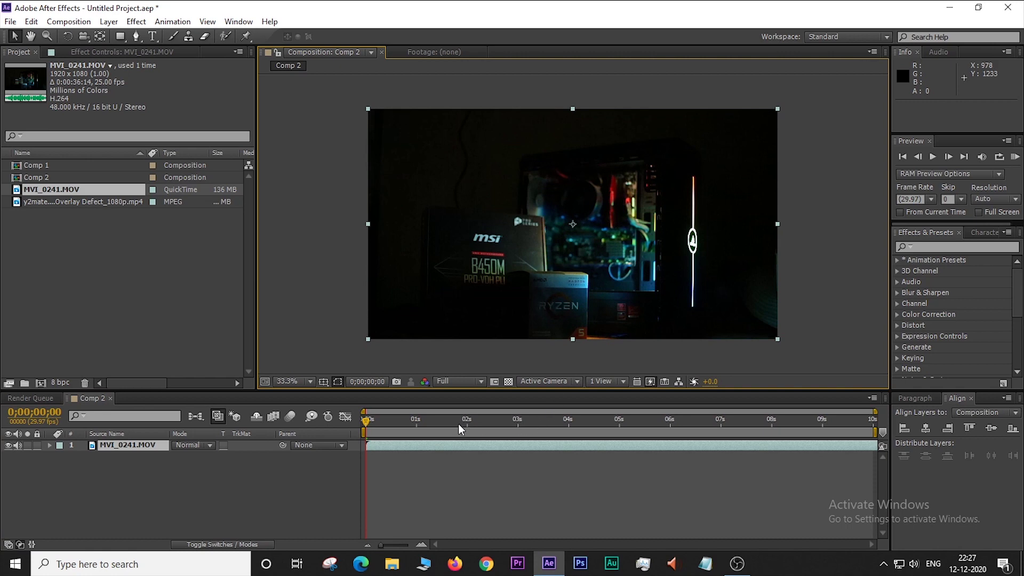
left_click(463, 381)
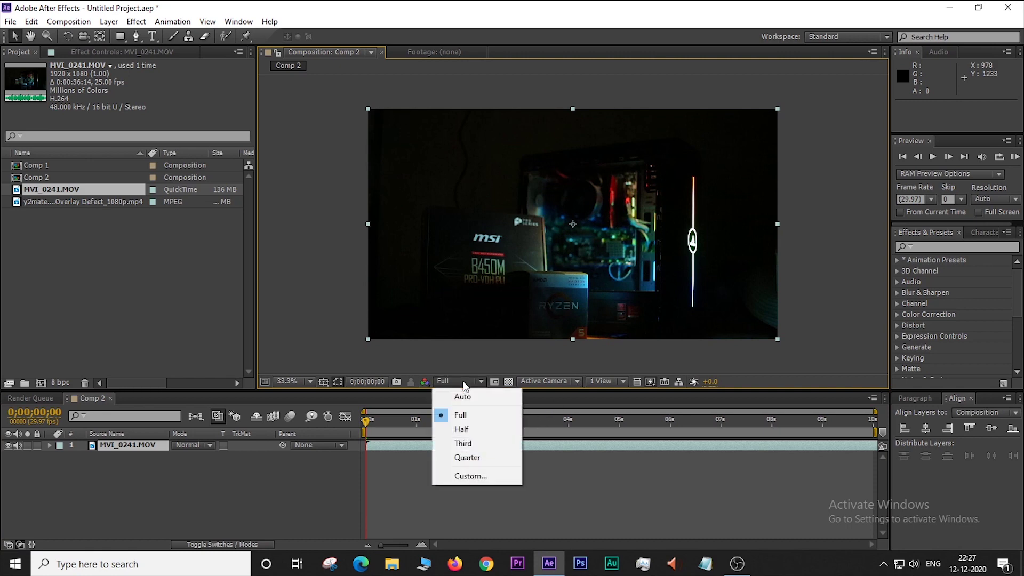
left_click(469, 444)
key("space")
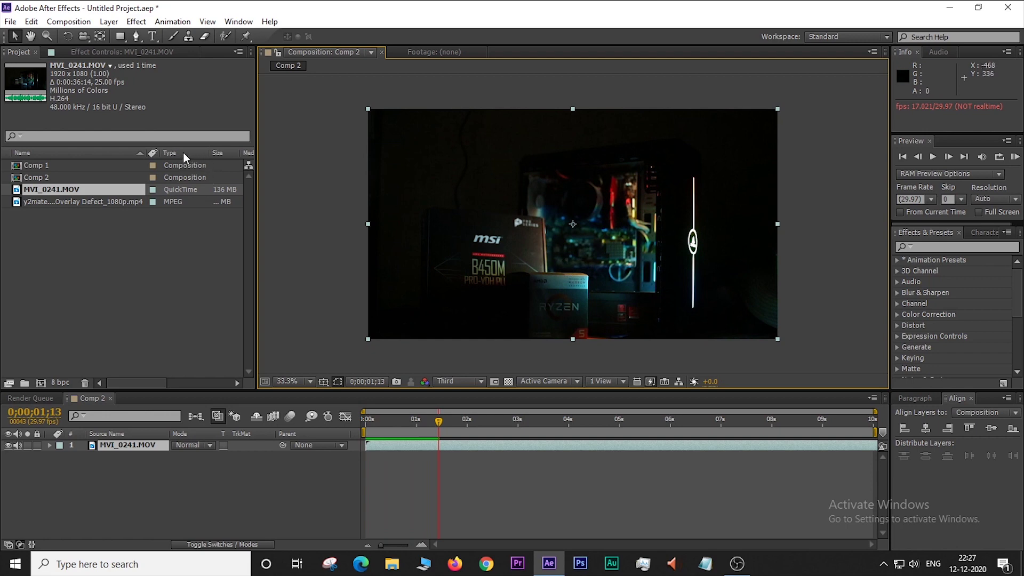
Import AW.png, place it above the footage, and shrink it with the corner handle
left_click_drag(183, 177, 82, 262)
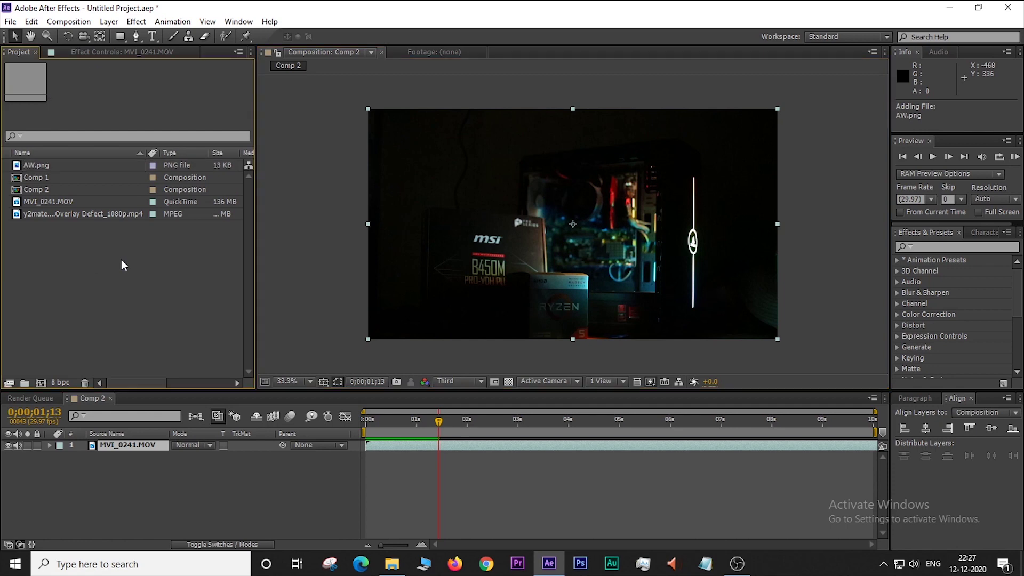
left_click_drag(41, 168, 101, 444)
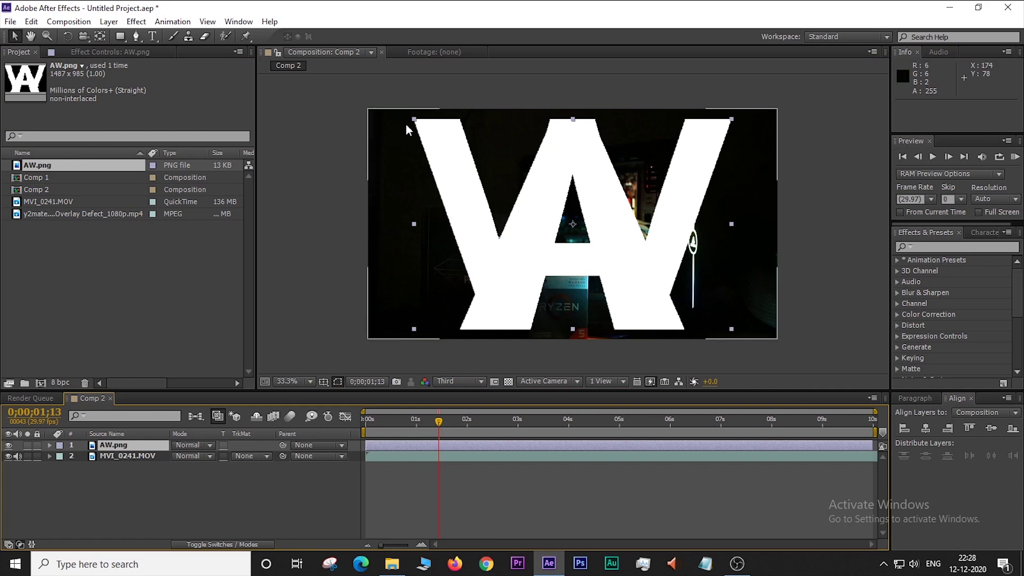
left_click_drag(414, 119, 510, 208)
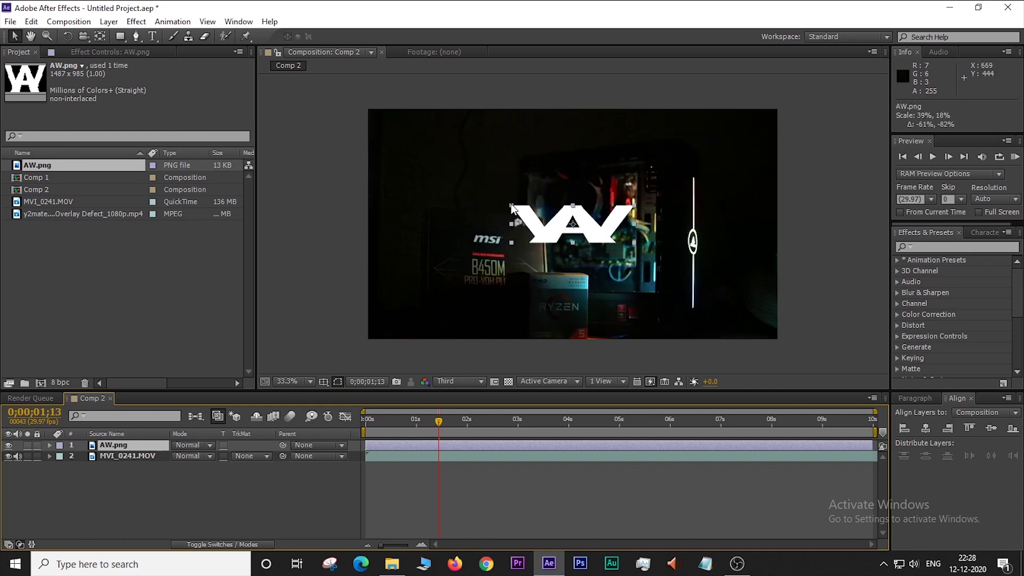
left_click_drag(510, 208, 515, 211)
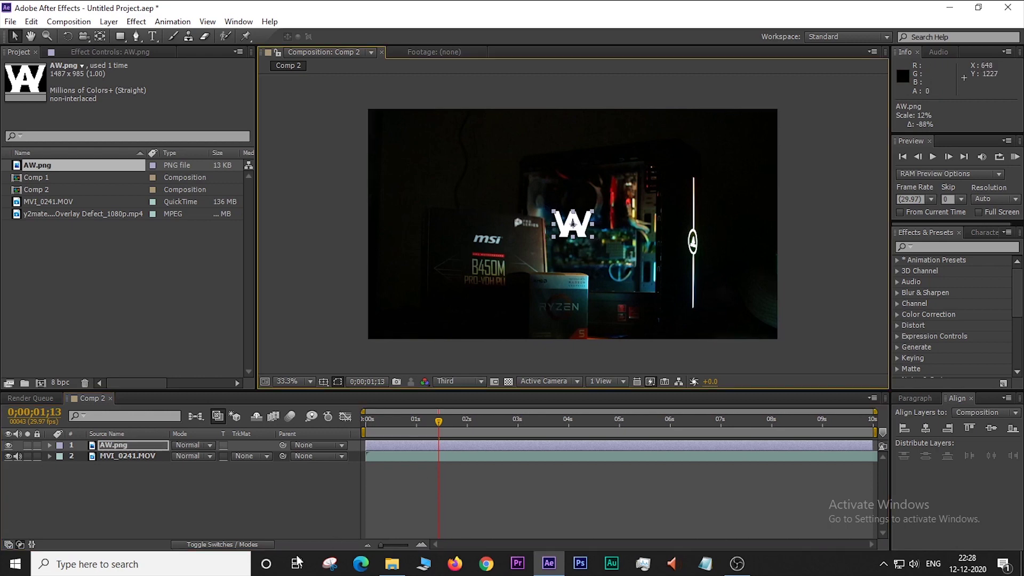
Set the AW logo layer's Scale to 11.3% and show layer names in the timeline
left_click(302, 504)
left_click(565, 228)
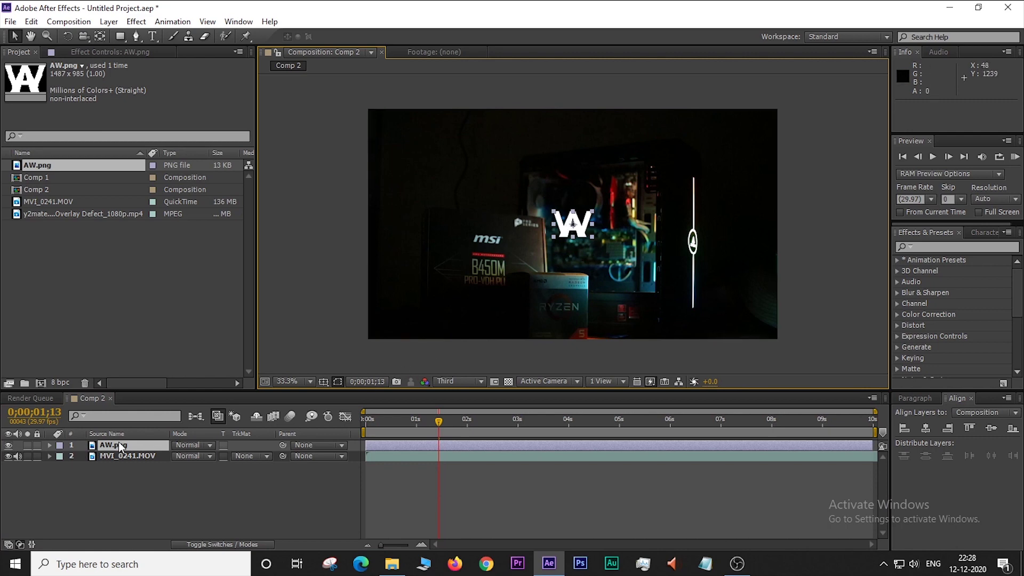
key("s")
left_click_drag(206, 456, 208, 455)
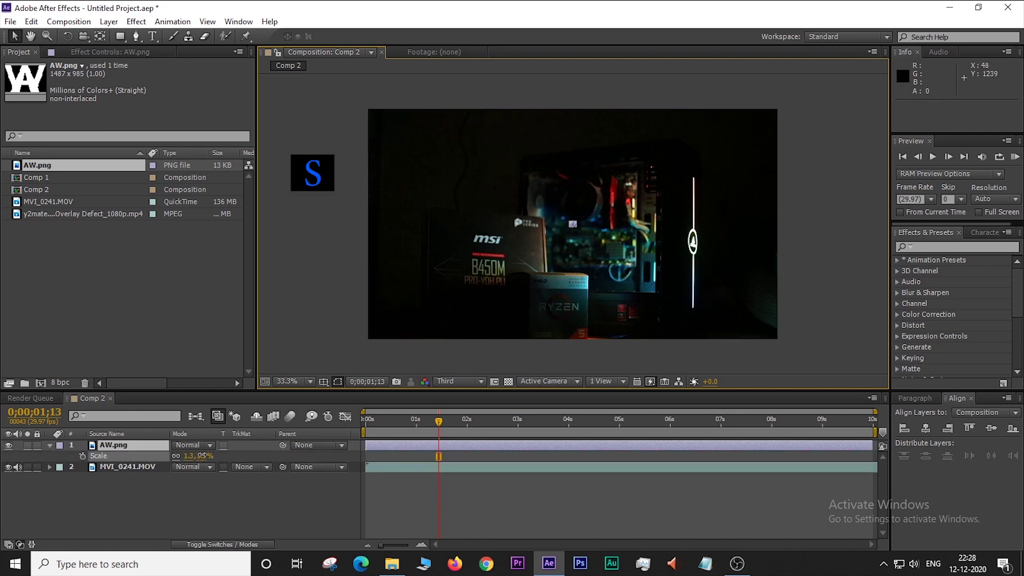
left_click(217, 478)
left_click(124, 434)
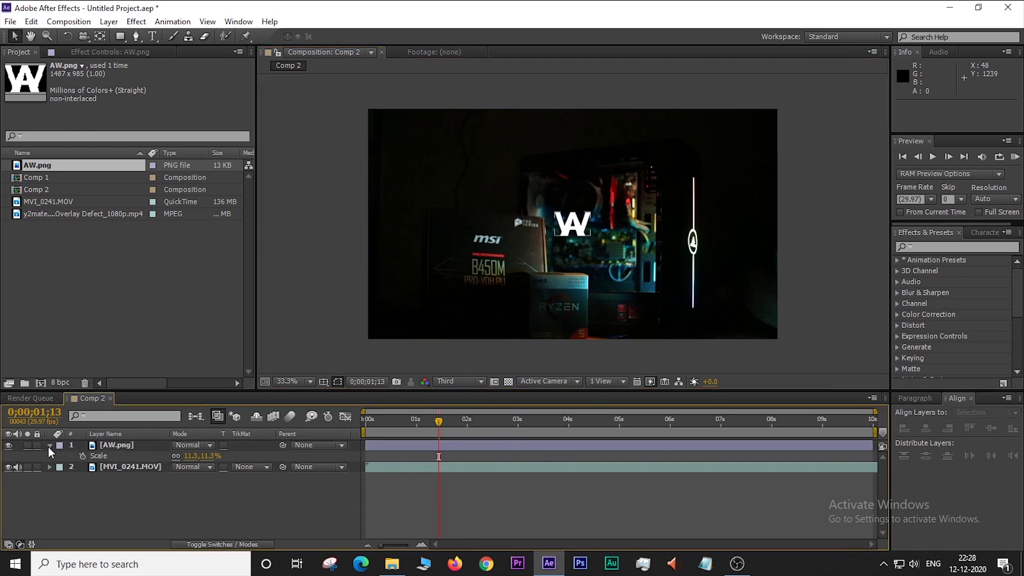
left_click(49, 446)
left_click(130, 447)
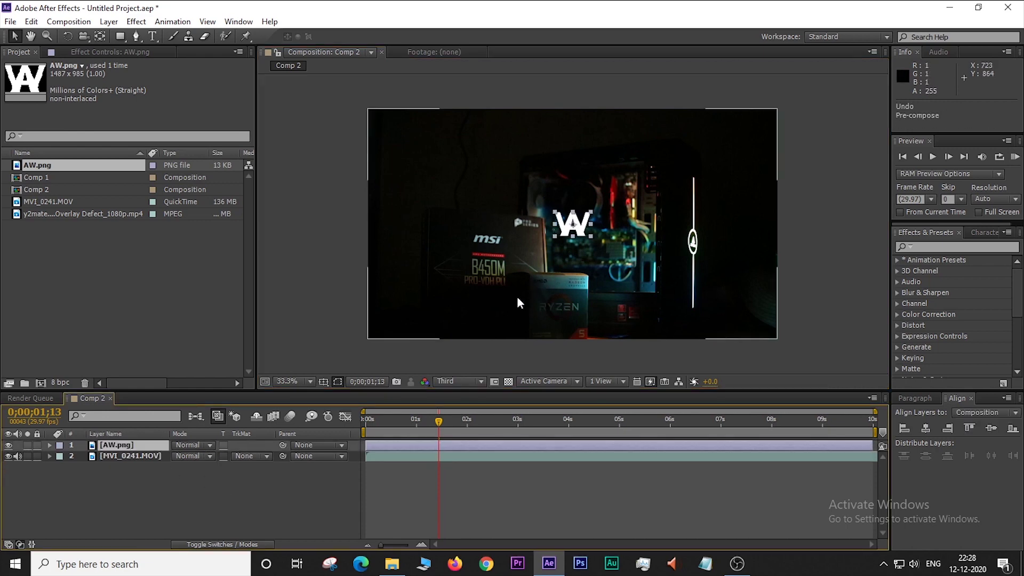
left_click(292, 505)
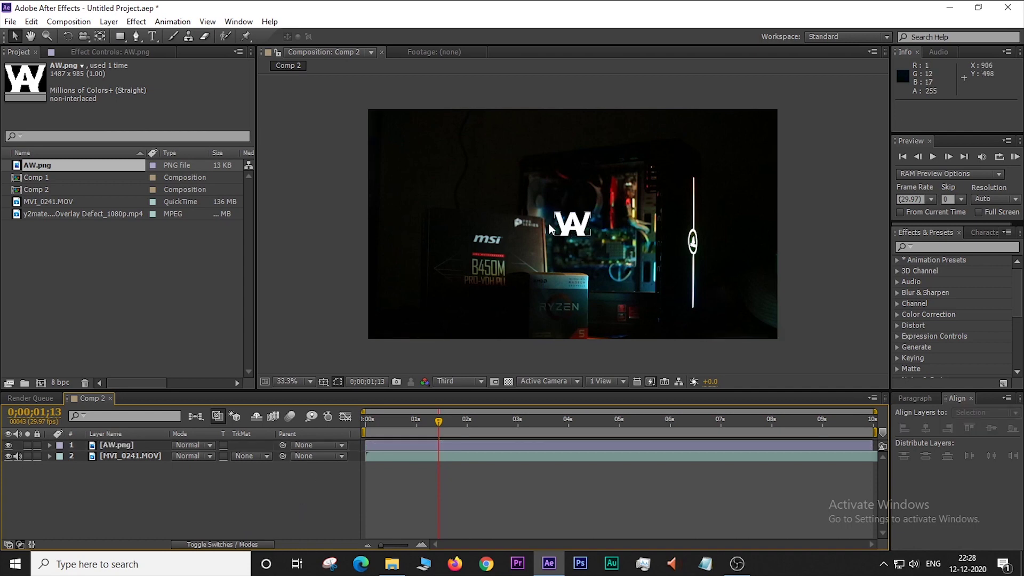
left_click(145, 443)
Pre-compose the AW.png layer as AW.png Comp 1, moving all attributes into it
right_click(145, 442)
left_click(180, 452)
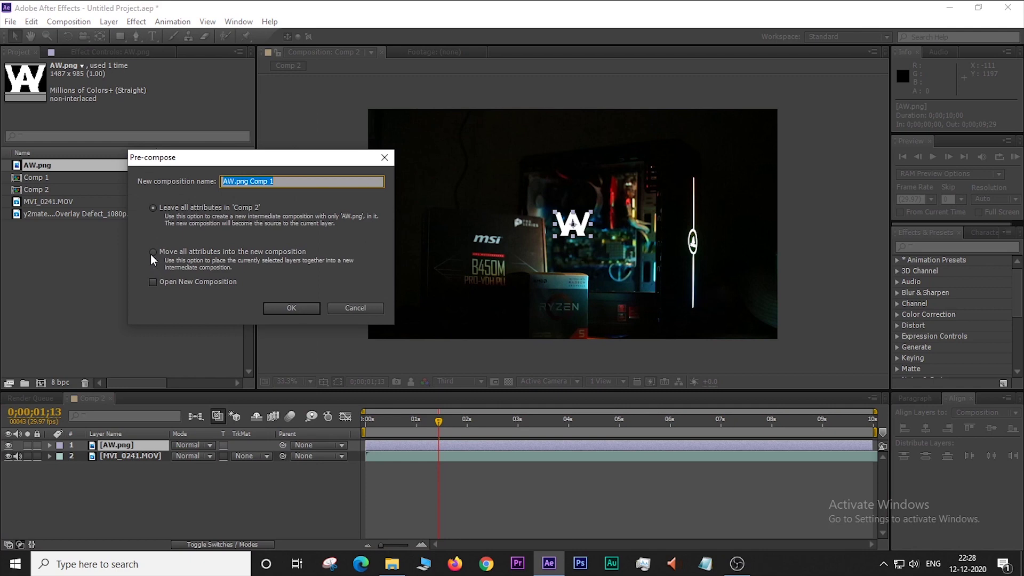
left_click(153, 253)
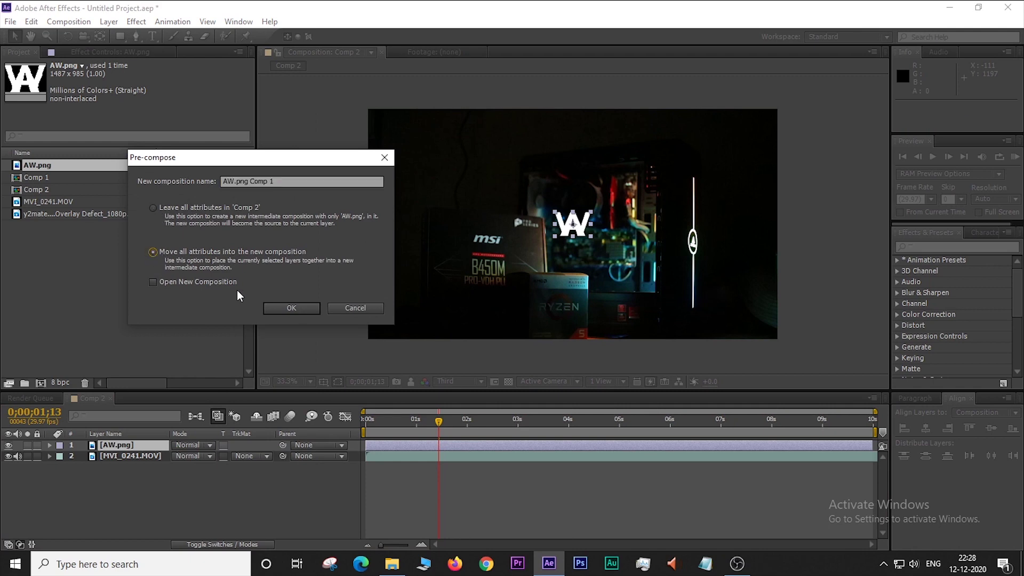
left_click(278, 308)
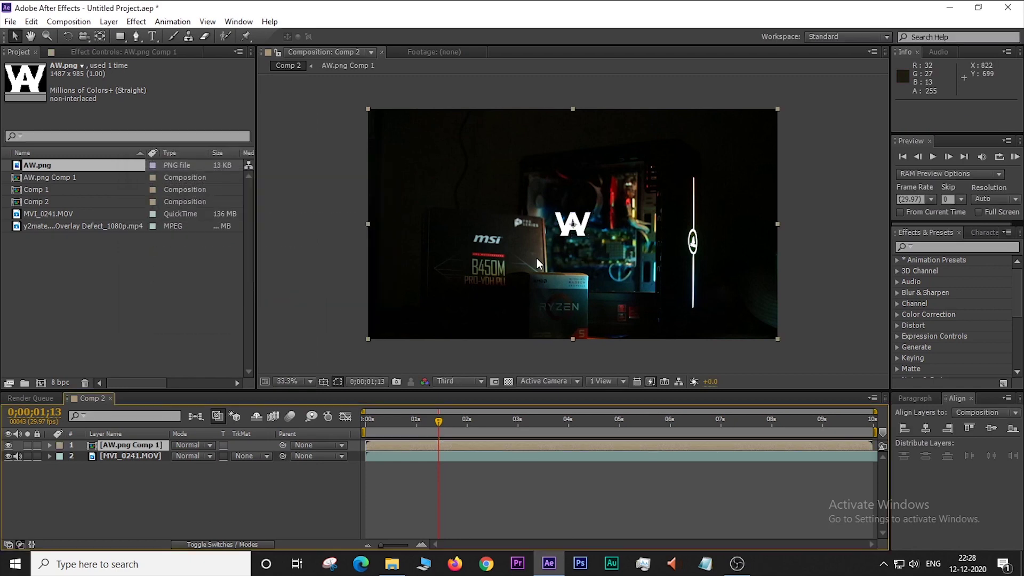
left_click(193, 530)
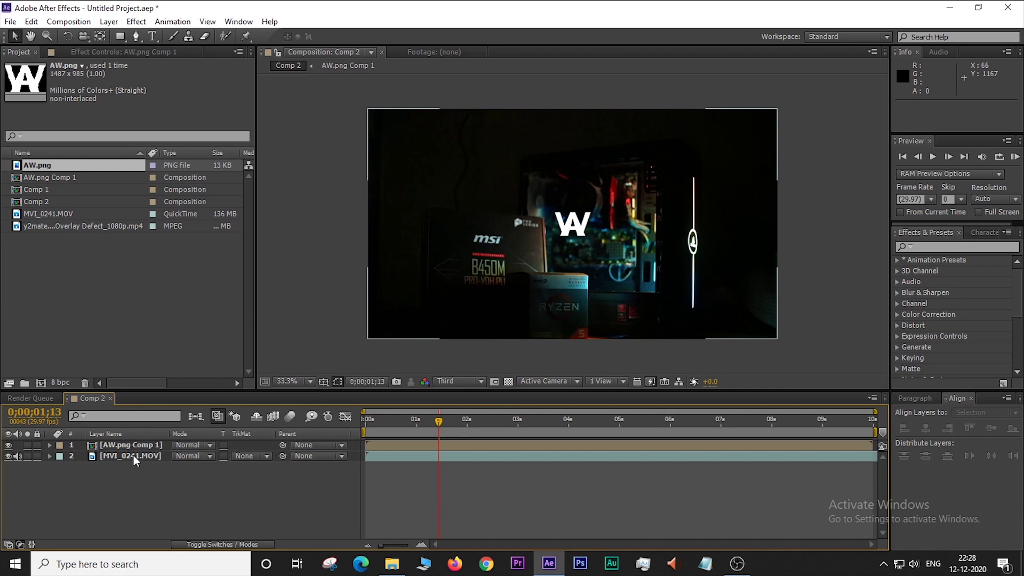
left_click(132, 444)
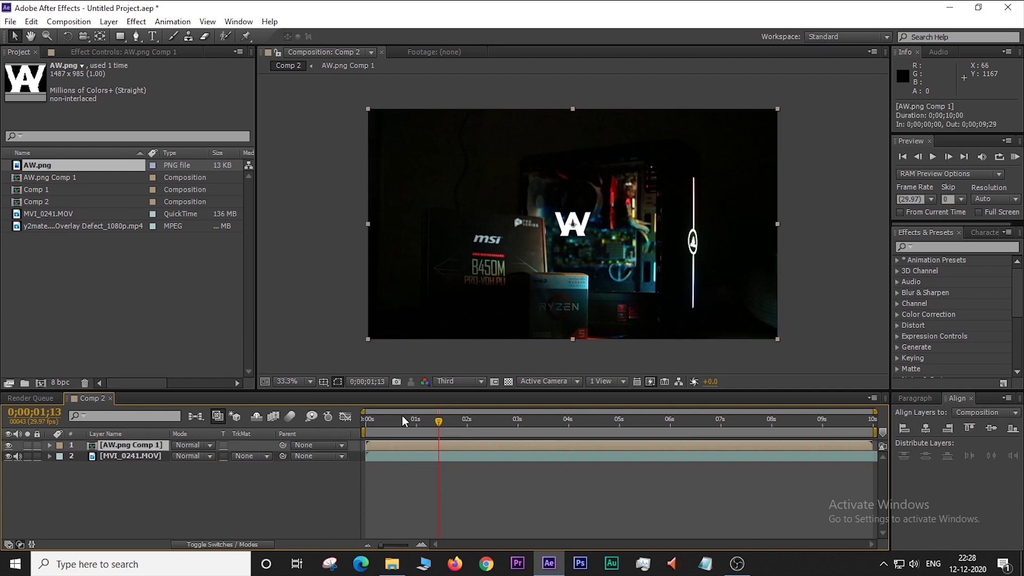
left_click(285, 476)
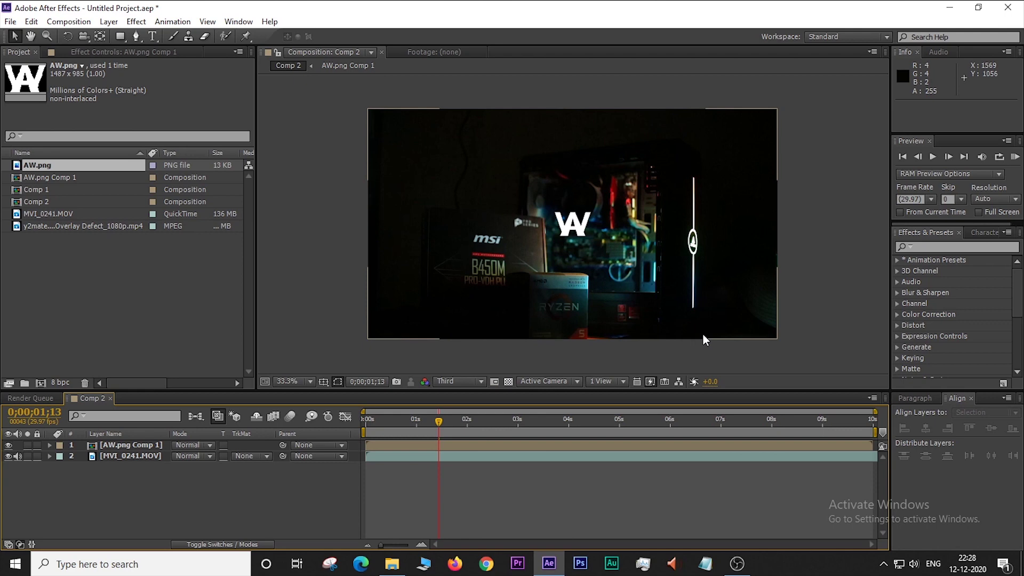
left_click(86, 228)
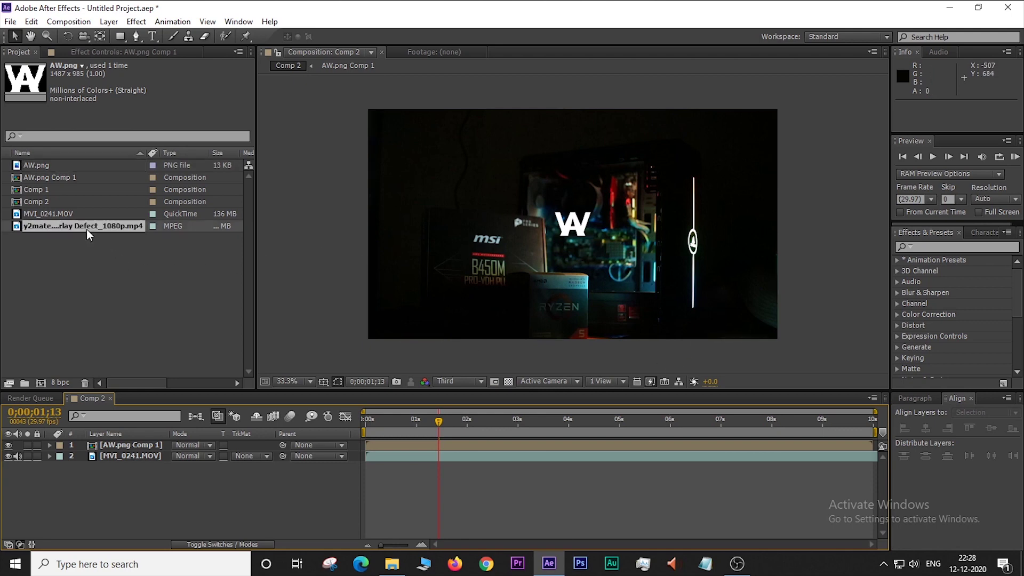
Add the y2mate glitch overlay clip to Comp 2 and preview it around two seconds
left_click_drag(86, 229, 120, 443)
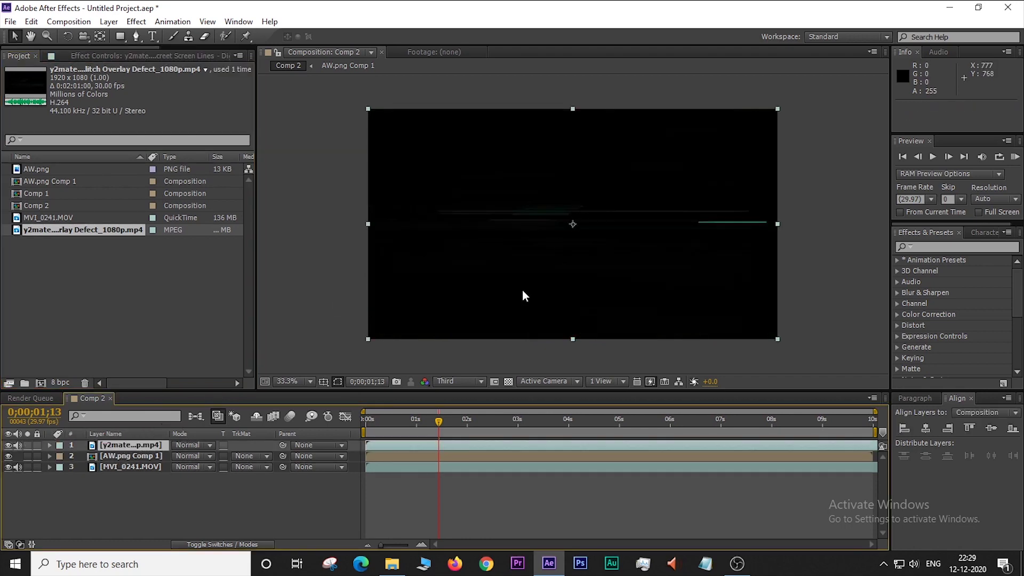
mouse_move(443, 420)
left_mouse_down()
mouse_move(488, 425)
mouse_move(470, 427)
left_mouse_up()
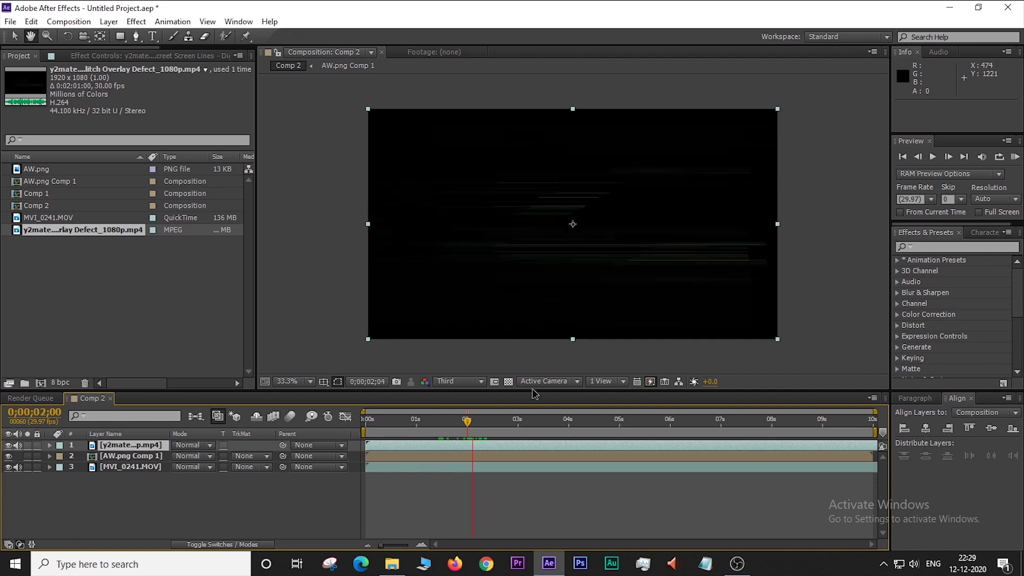
key("space")
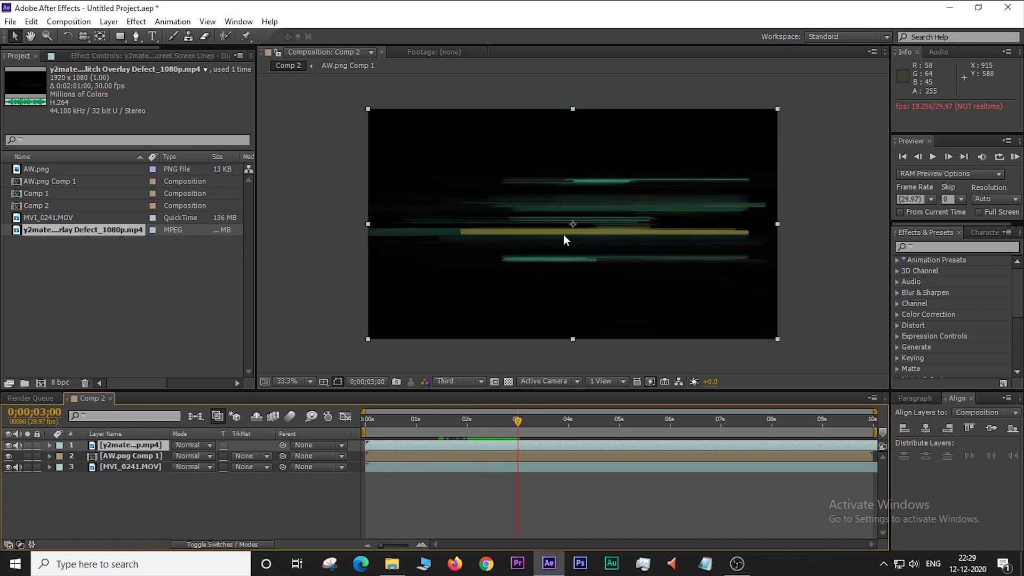
Move AW.png Comp 1 to the top and mute audio on the glitch and footage layers
left_click(111, 457)
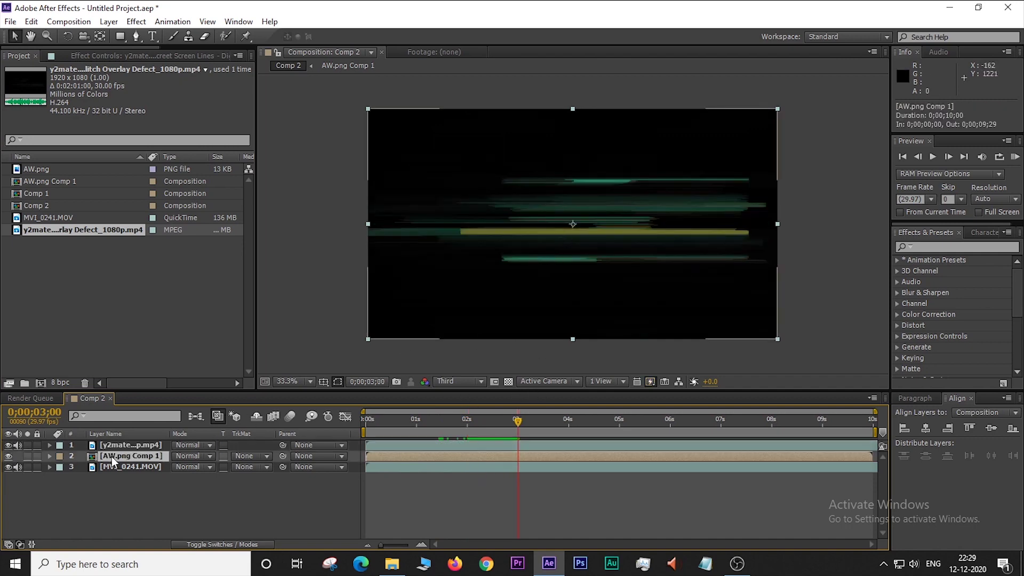
left_click_drag(111, 456, 112, 443)
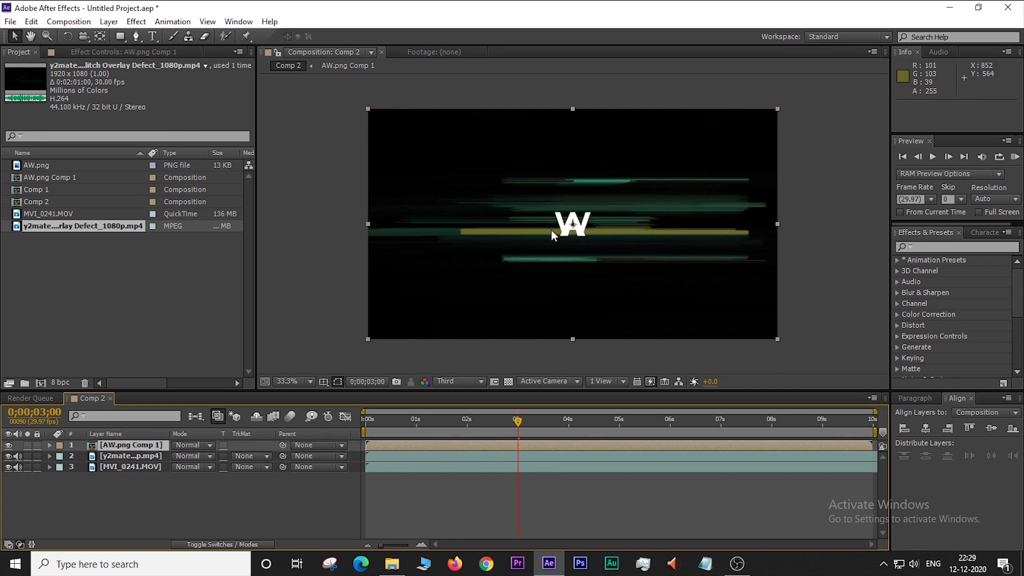
left_click(524, 419)
mouse_move(530, 422)
left_mouse_down()
mouse_move(639, 435)
mouse_move(586, 437)
mouse_move(643, 399)
left_mouse_up()
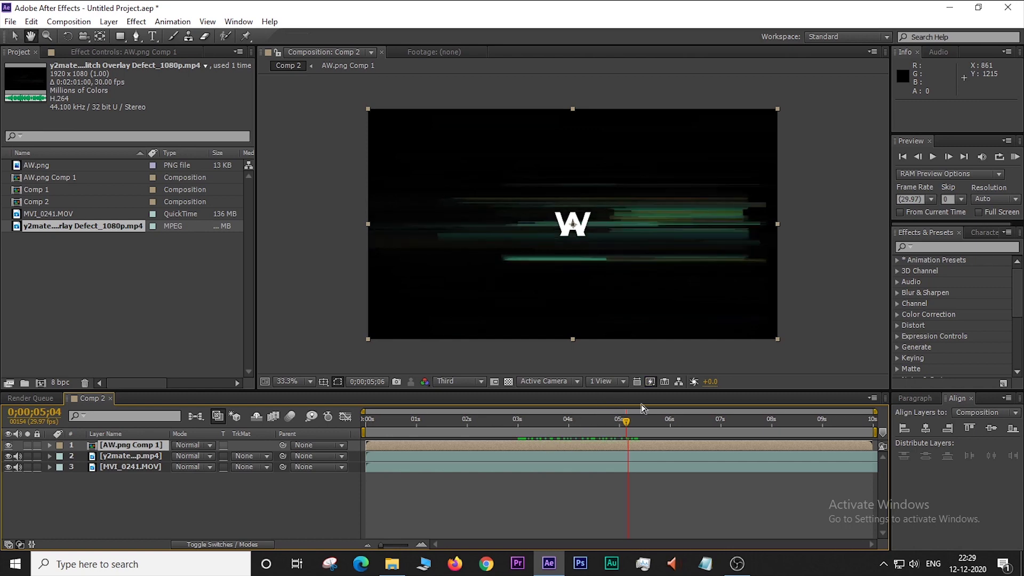
left_click(126, 475)
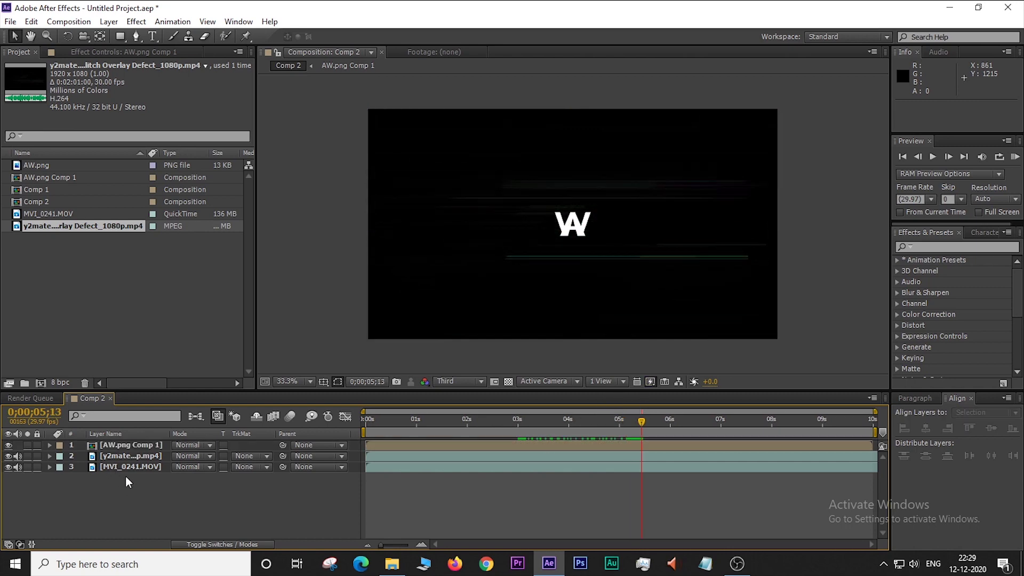
left_click(130, 446)
left_click(159, 455)
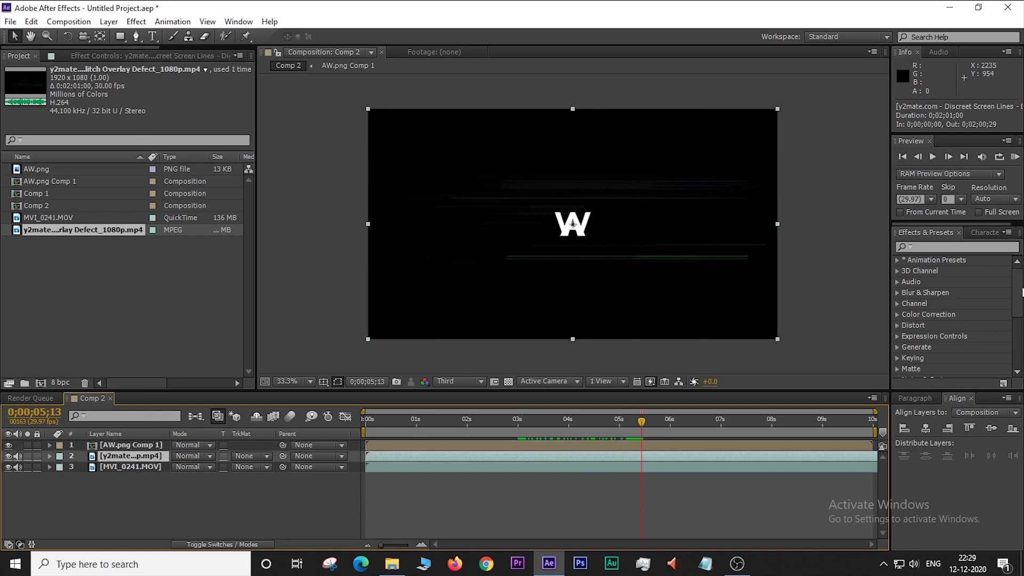
left_click(17, 456)
left_click(17, 466)
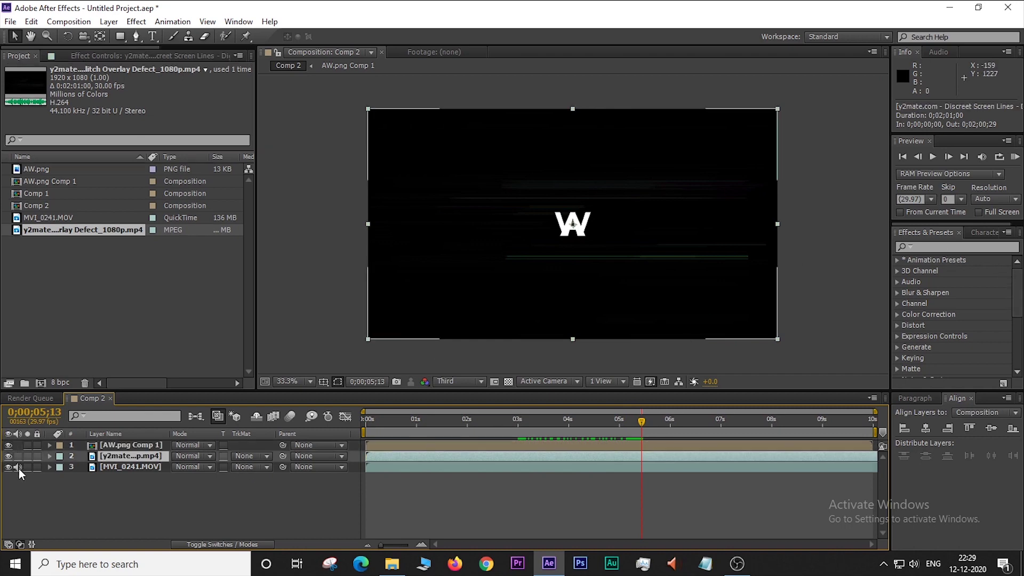
Find Linear Color Key via a 'linear' search and apply it to the glitch overlay layer
left_click(919, 248)
type("line")
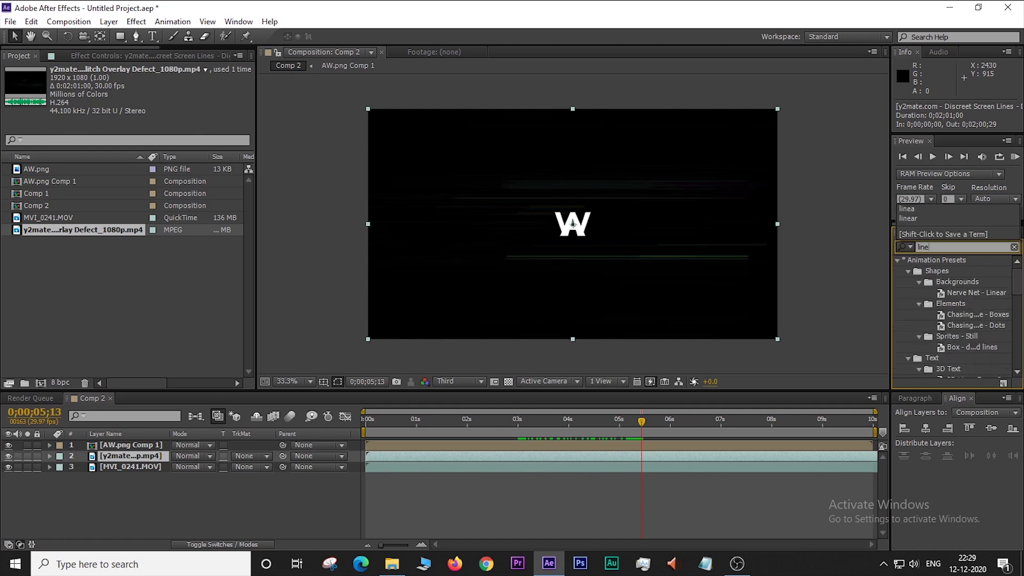
mouse_move(1016, 281)
left_mouse_down()
mouse_move(1018, 312)
mouse_move(1017, 267)
left_mouse_up()
left_click(937, 247)
type("ar")
left_click(947, 337)
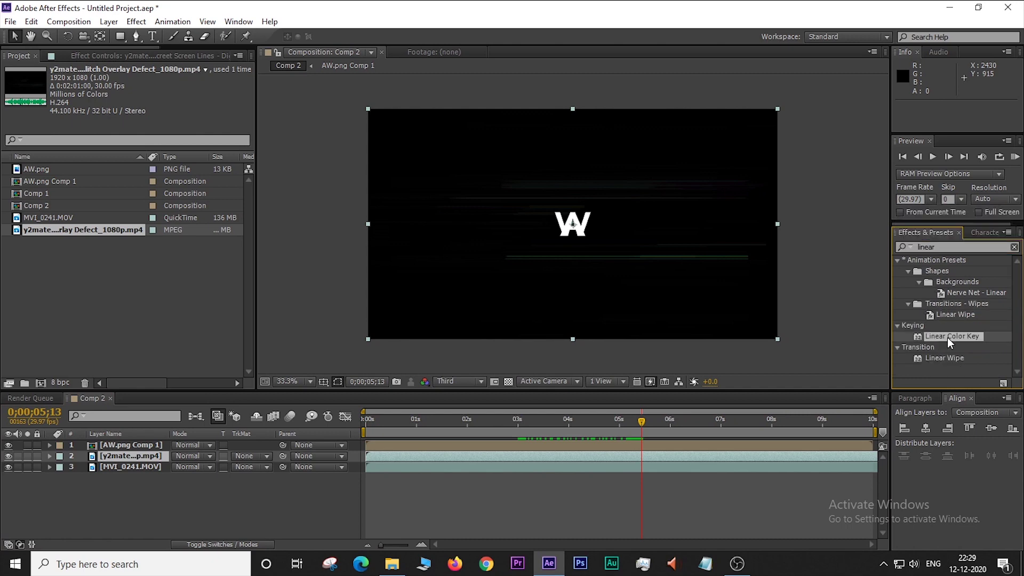
left_click_drag(950, 338, 140, 456)
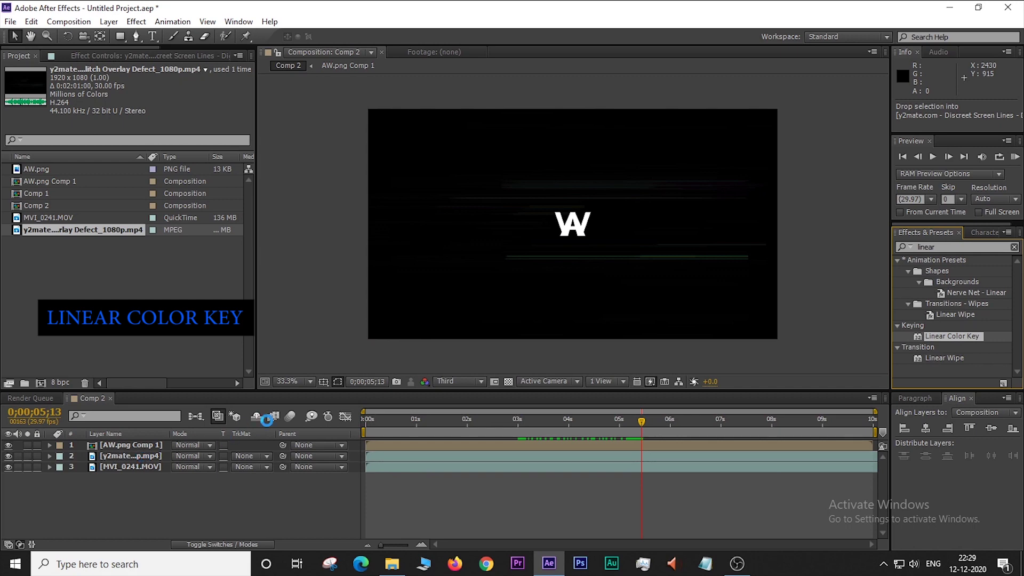
Hide the logo and footage layers and sample black as the Key Color, showing the transparency grid
left_click(8, 445)
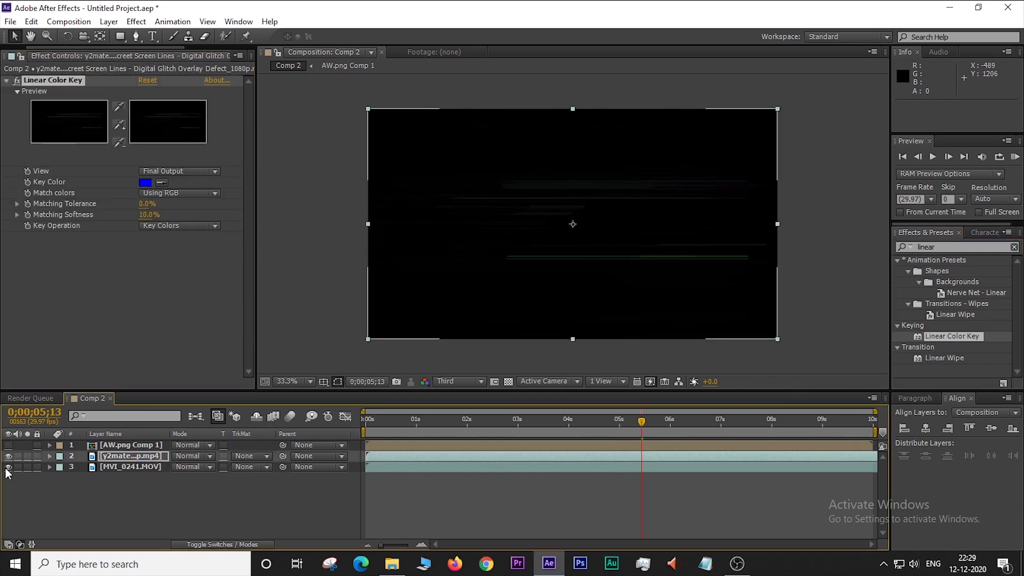
left_click(8, 467)
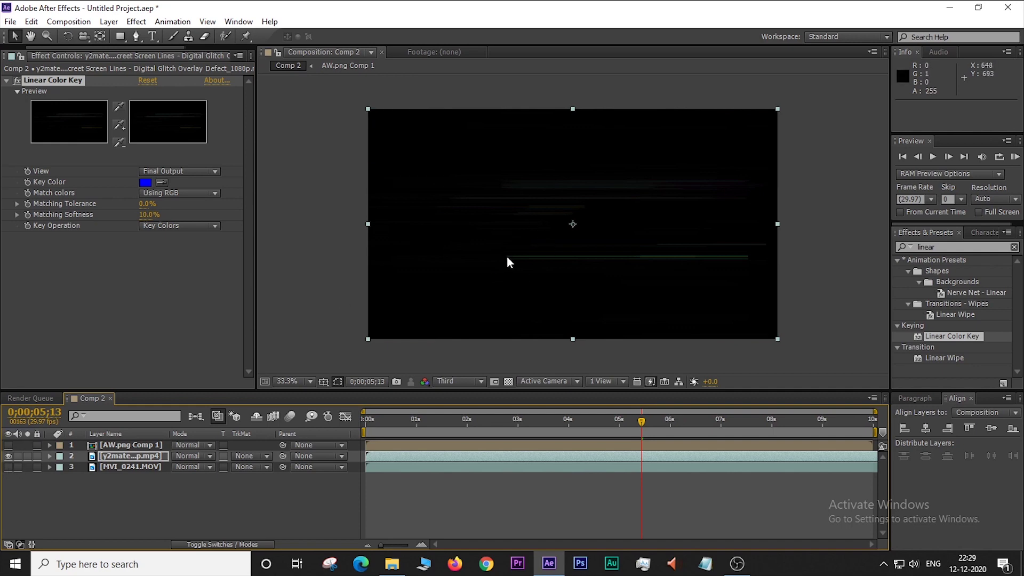
left_click_drag(639, 422, 624, 422)
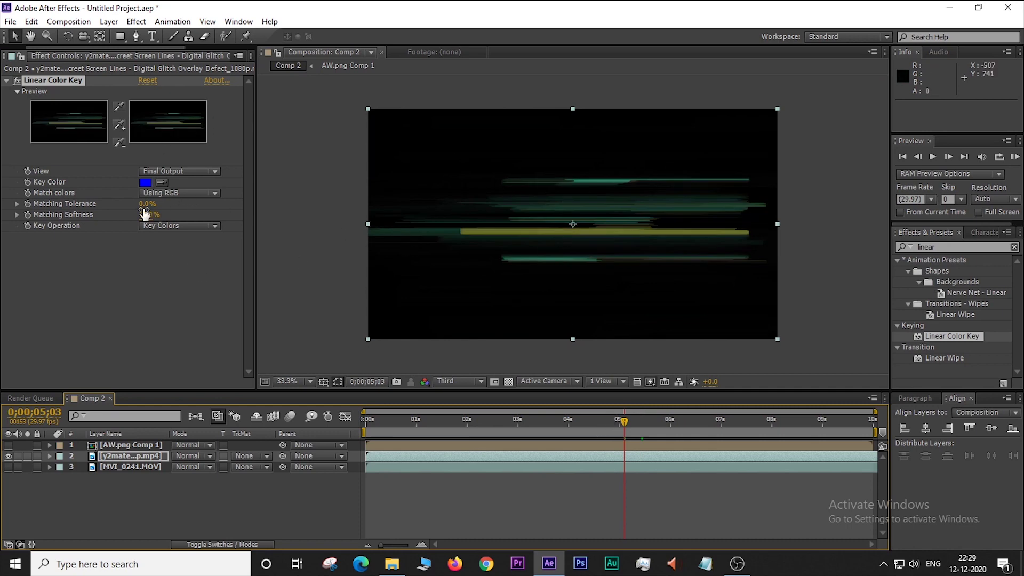
left_click(161, 183)
left_click(417, 139)
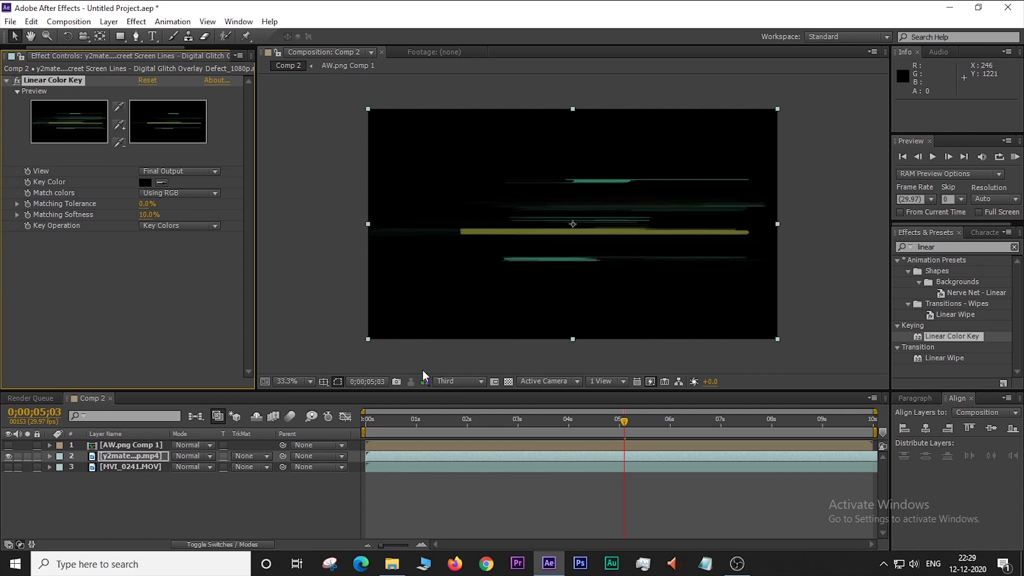
left_click(508, 381)
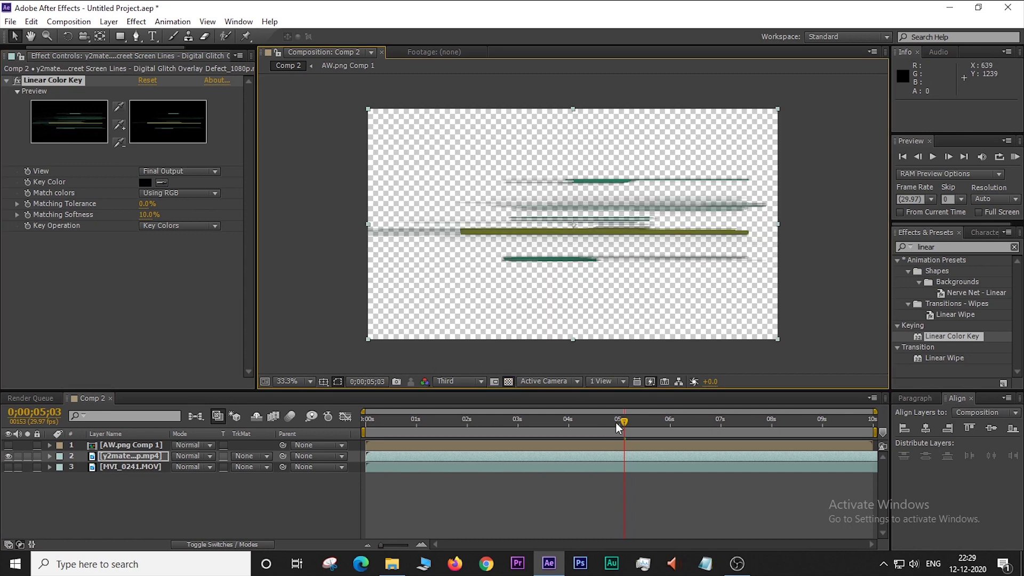
Preview the keyed overlay, restore the black background, and show the logo and footage layers again
left_click_drag(539, 437, 527, 434)
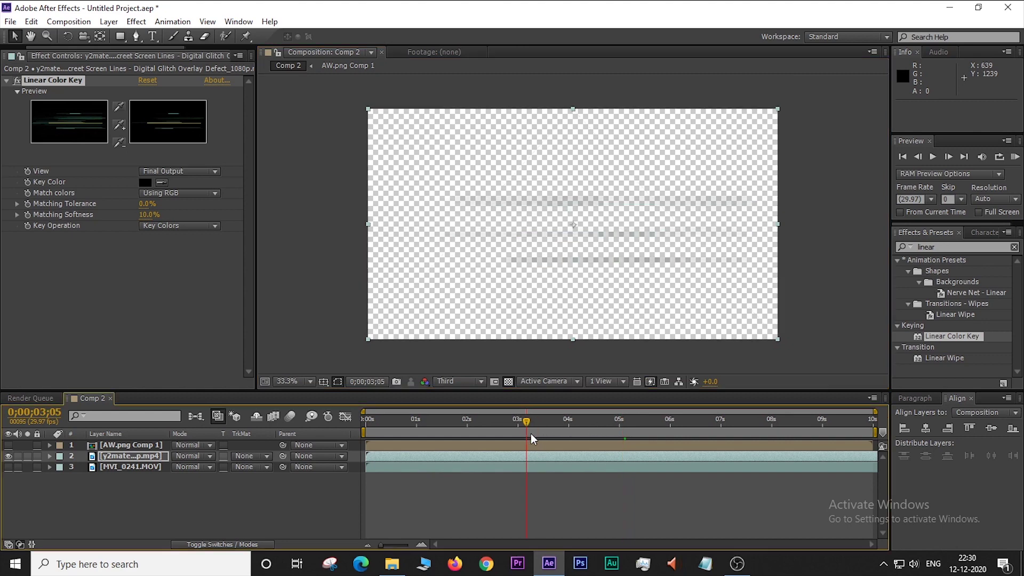
key("space")
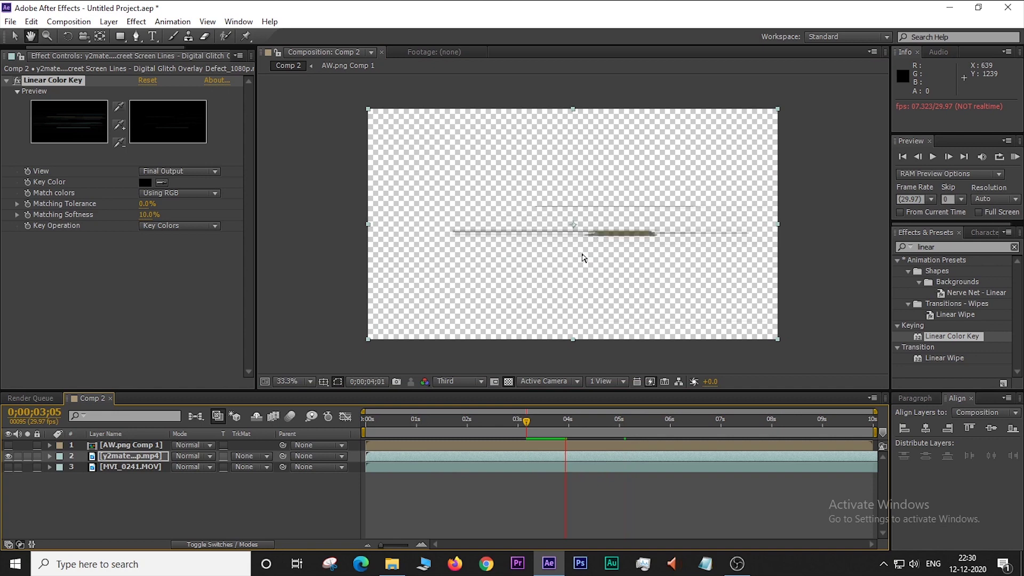
key("space")
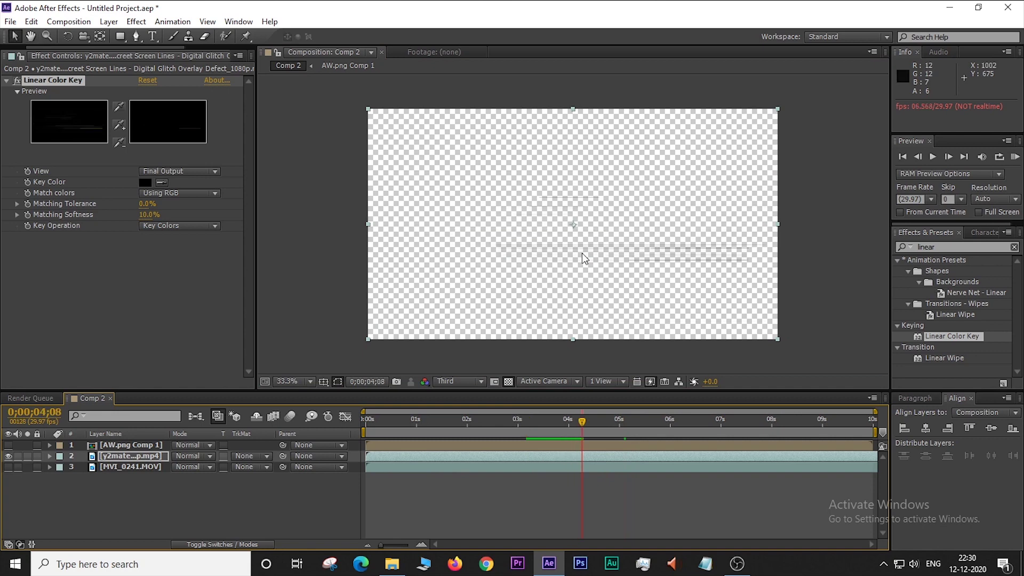
left_click(509, 382)
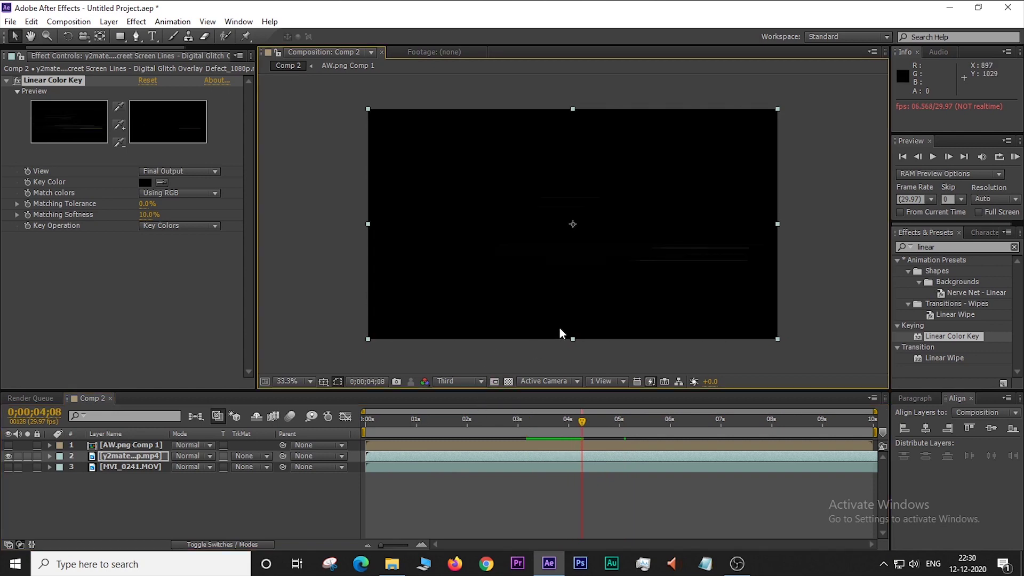
left_click(225, 526)
left_click_drag(575, 421, 614, 427)
key("space")
left_click_drag(638, 421, 486, 465)
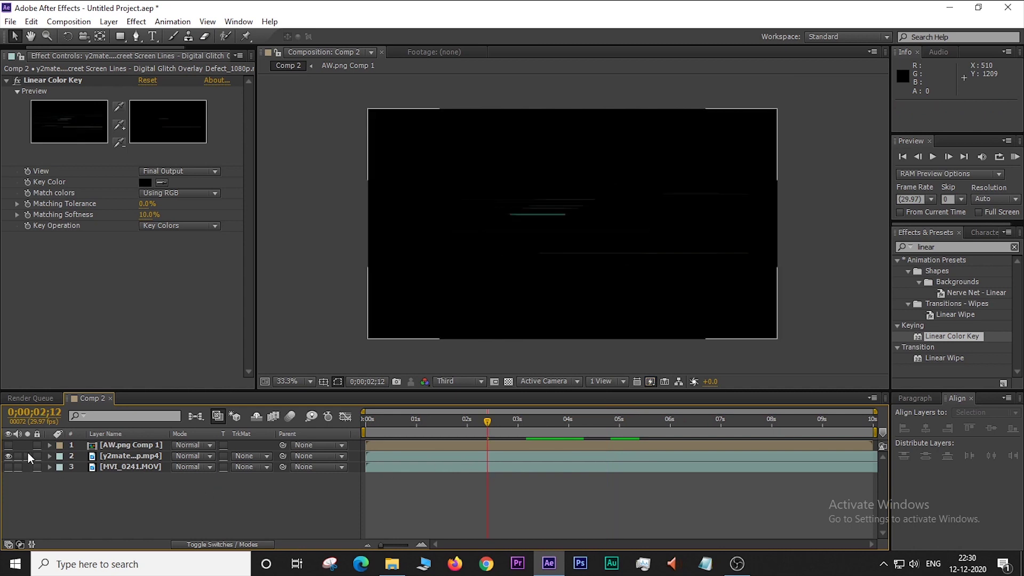
left_click(8, 445)
left_click(8, 467)
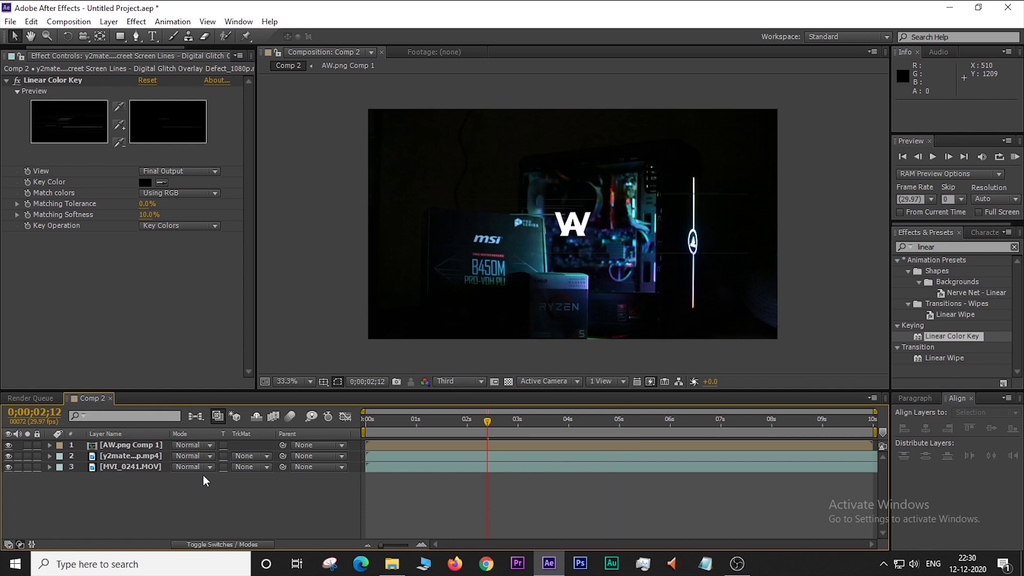
left_click(115, 443)
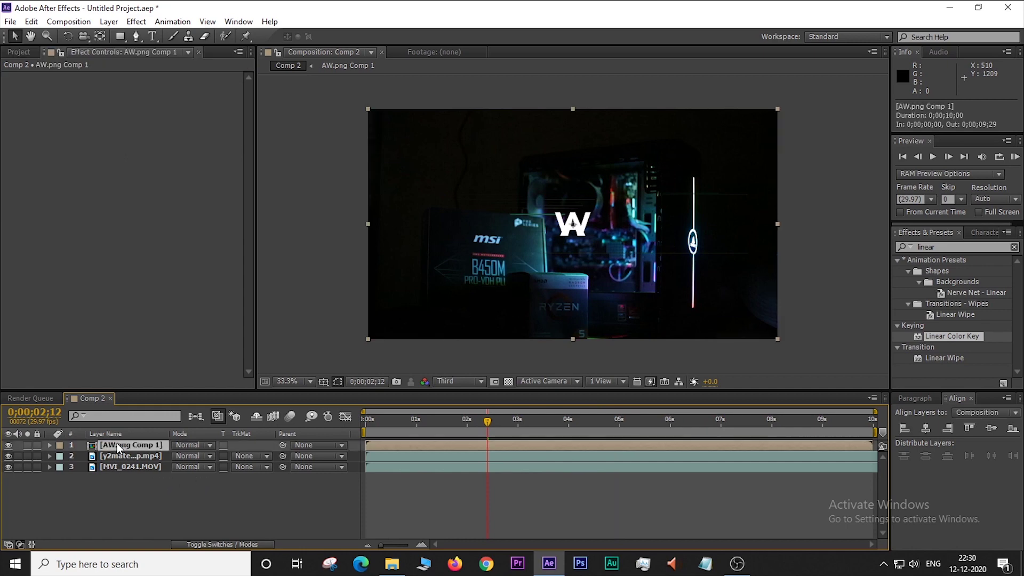
Duplicate AW.png Comp 1, hide the top copy, and set the glitch layer's TrkMat to Alpha Matte
key("ctrl+d")
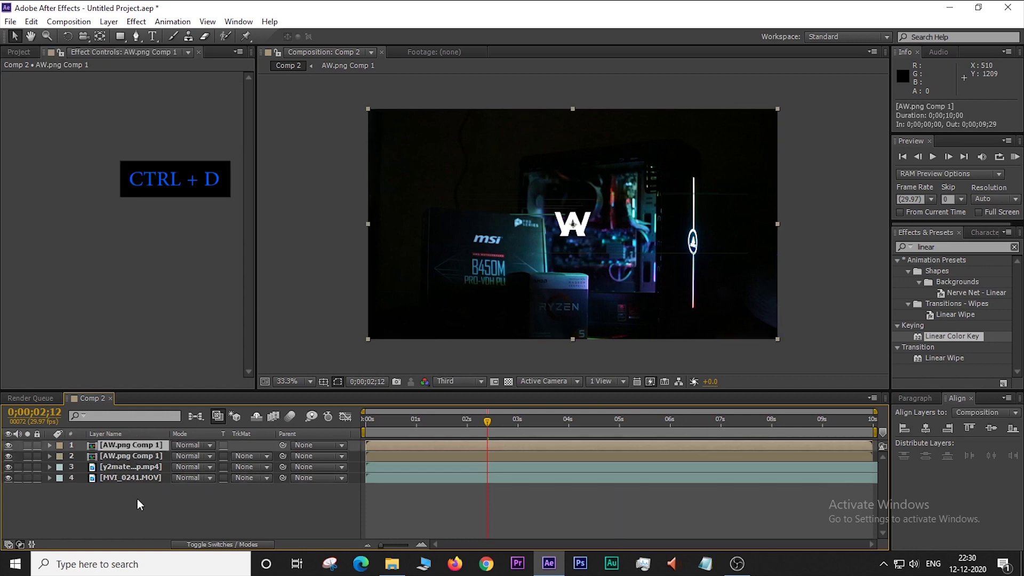
left_click(136, 498)
left_click(142, 453)
left_click(8, 445)
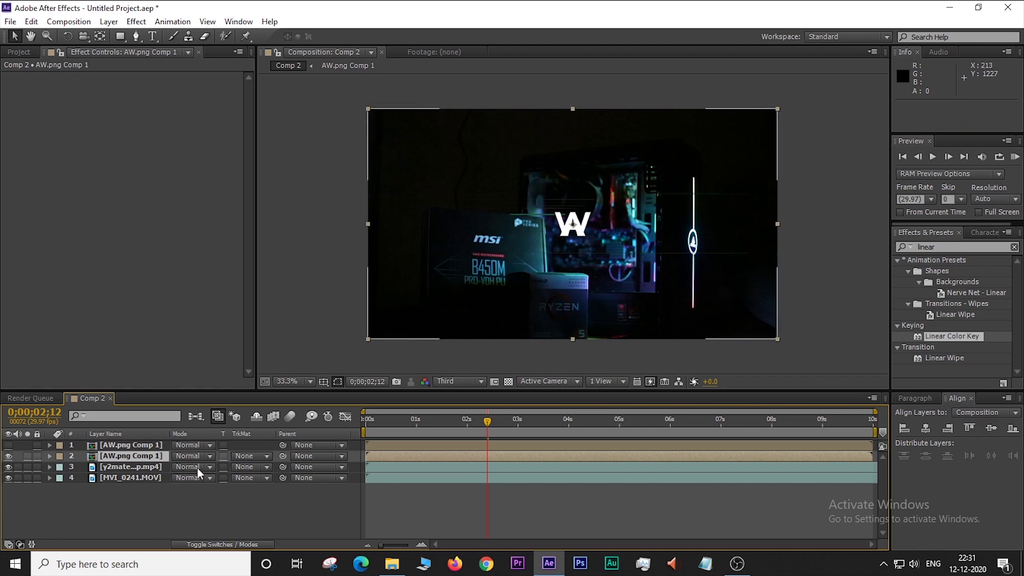
left_click(243, 469)
left_click(262, 498)
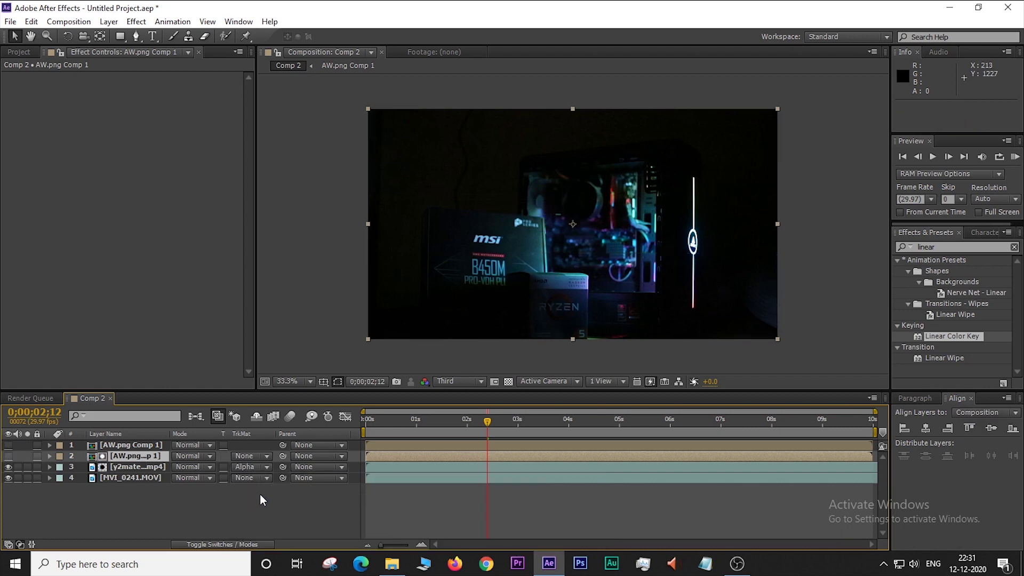
Scrub and preview around 3 seconds to check the matted glitch overlay
left_click_drag(495, 420, 523, 420)
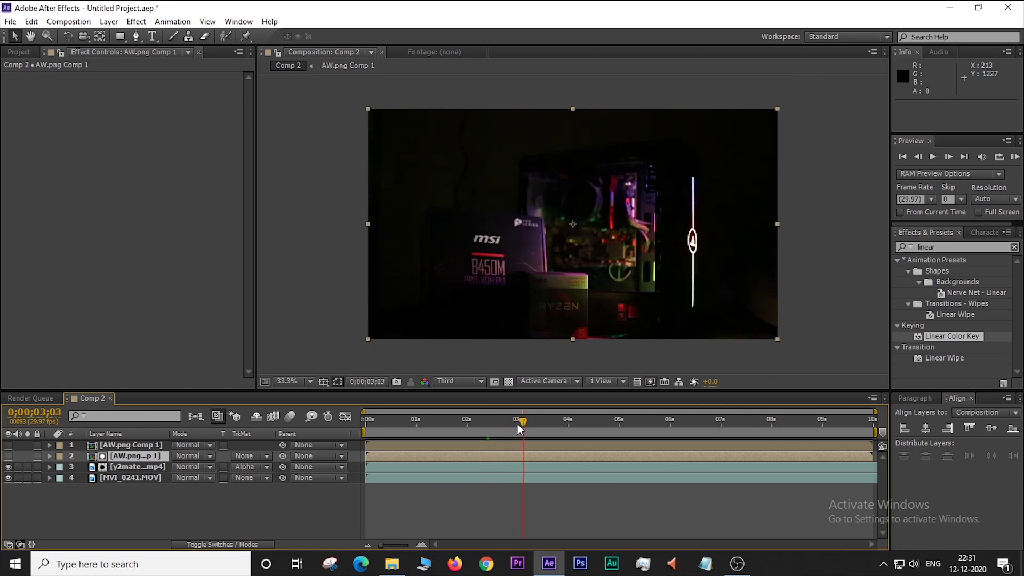
left_click_drag(520, 417, 496, 420)
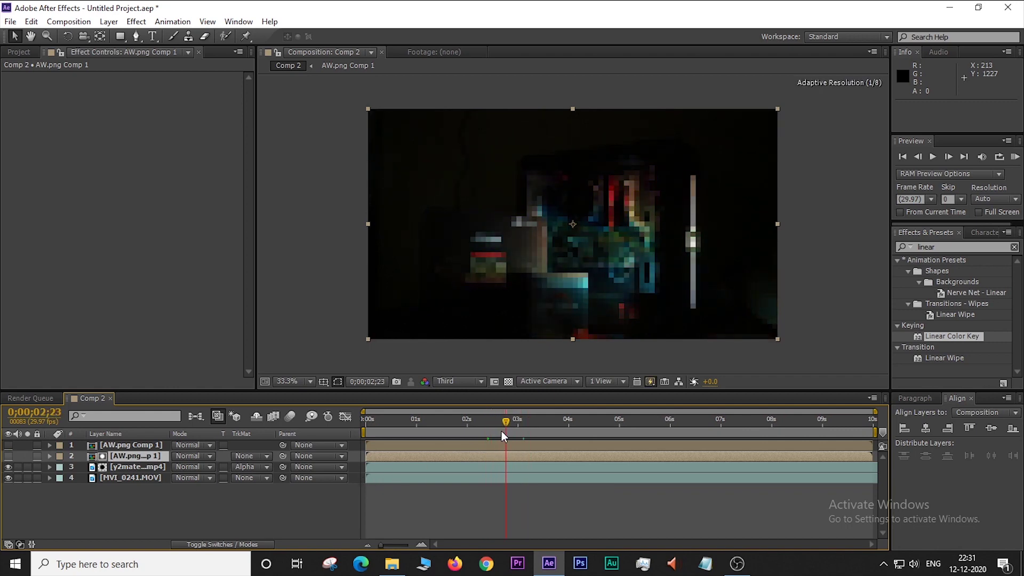
left_click(310, 522)
key("space")
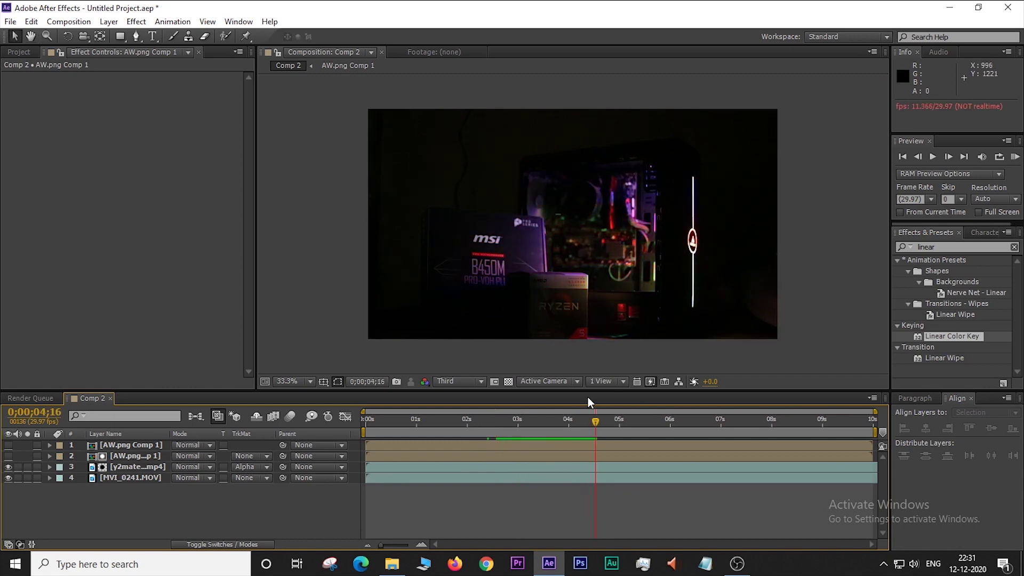
mouse_move(584, 423)
left_mouse_down()
mouse_move(549, 423)
mouse_move(558, 437)
left_mouse_up()
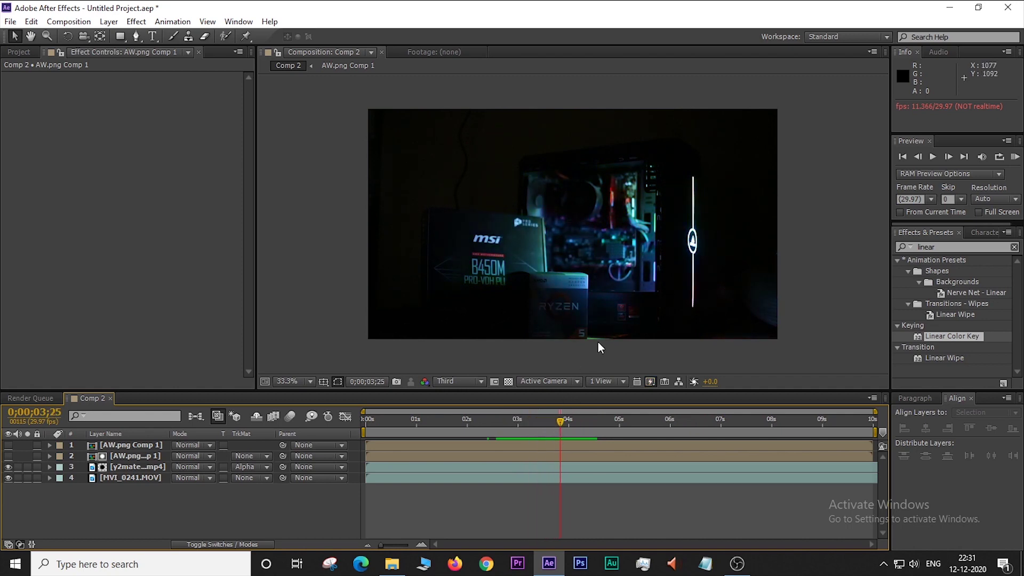
left_click(955, 248)
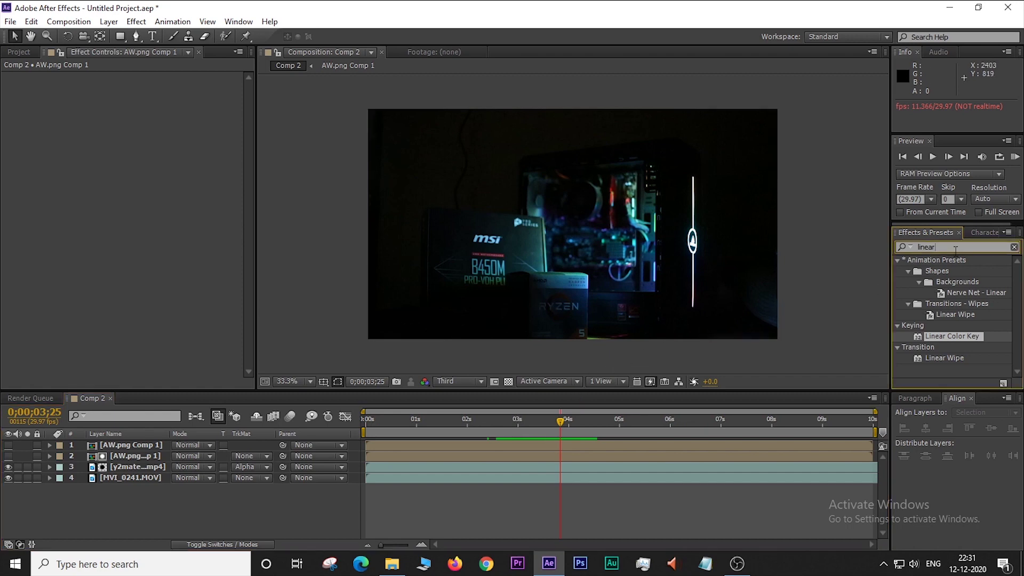
Search 'fill', apply the Fill effect to the y2mate glitch layer, and go to 0;00;03;19
key("BackSpace")
key("BackSpace")
key("BackSpace")
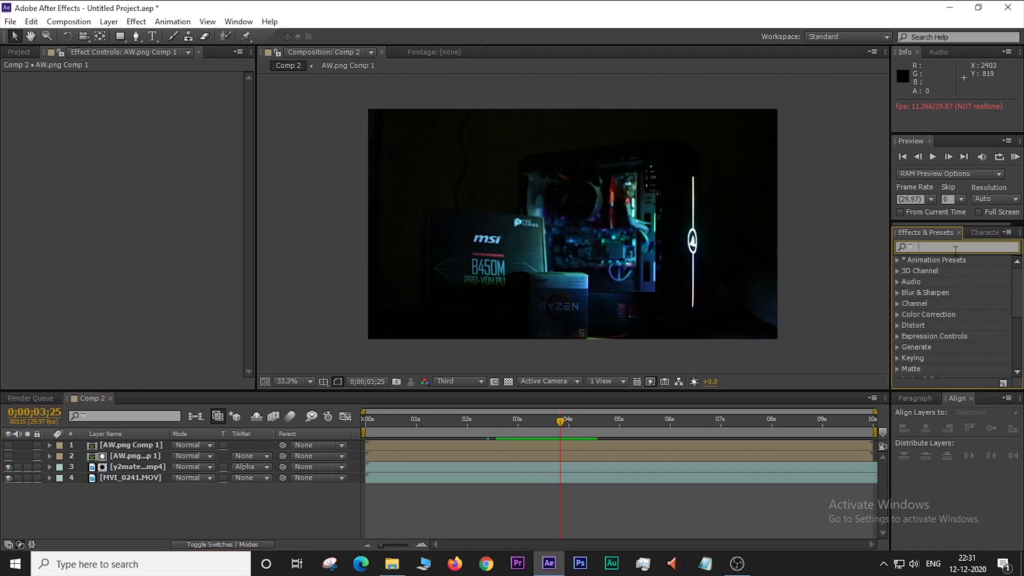
type("tint")
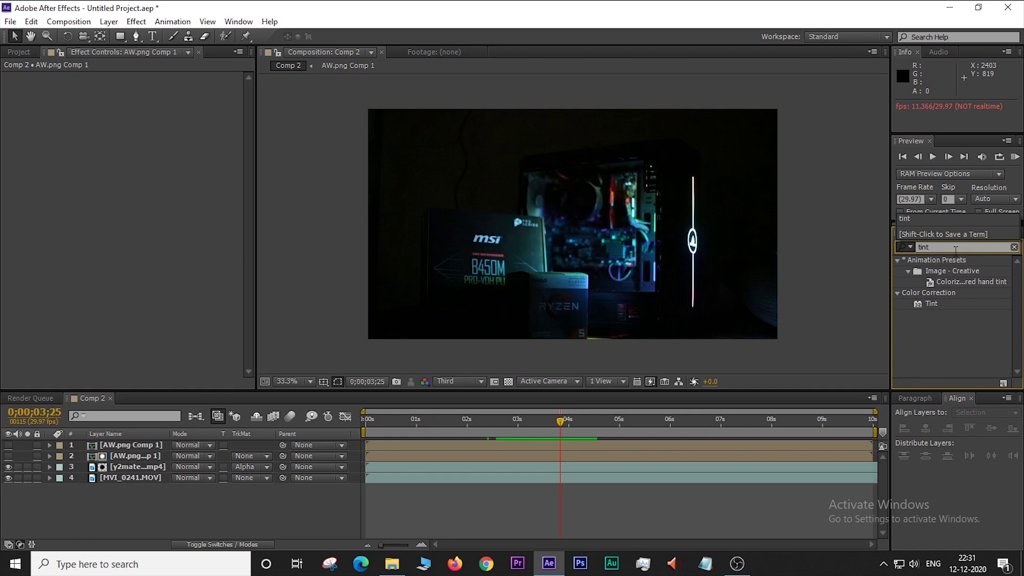
mouse_move(933, 307)
left_mouse_down()
mouse_move(886, 333)
mouse_move(933, 311)
left_mouse_up()
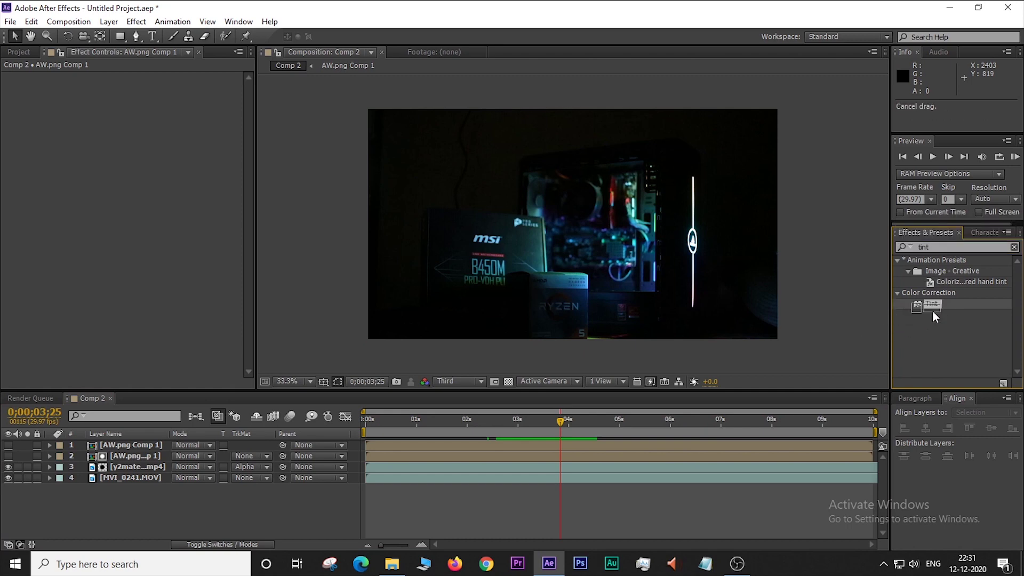
left_click(948, 247)
key("BackSpace")
key("BackSpace")
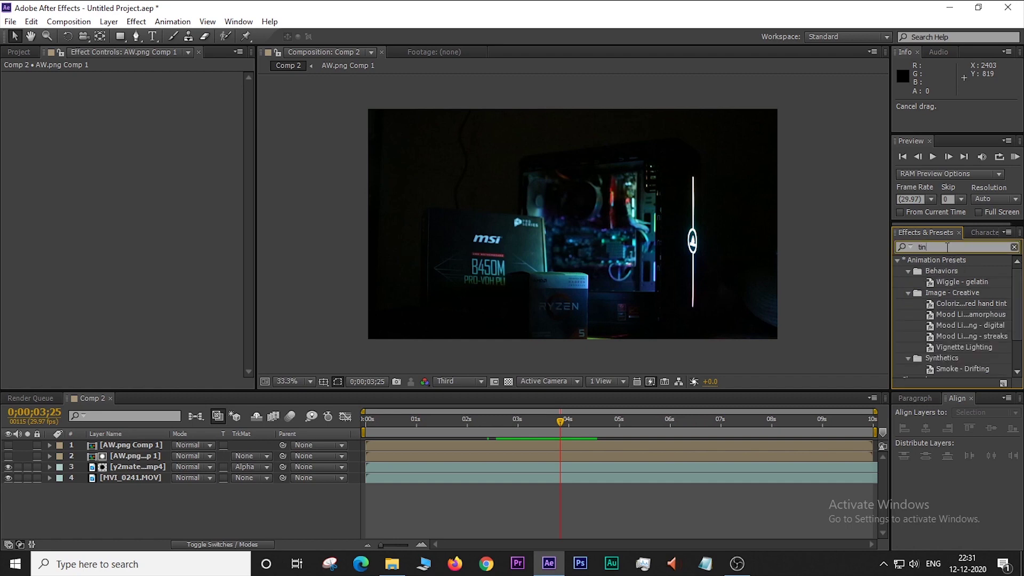
key("BackSpace")
key("BackSpace")
type("fill")
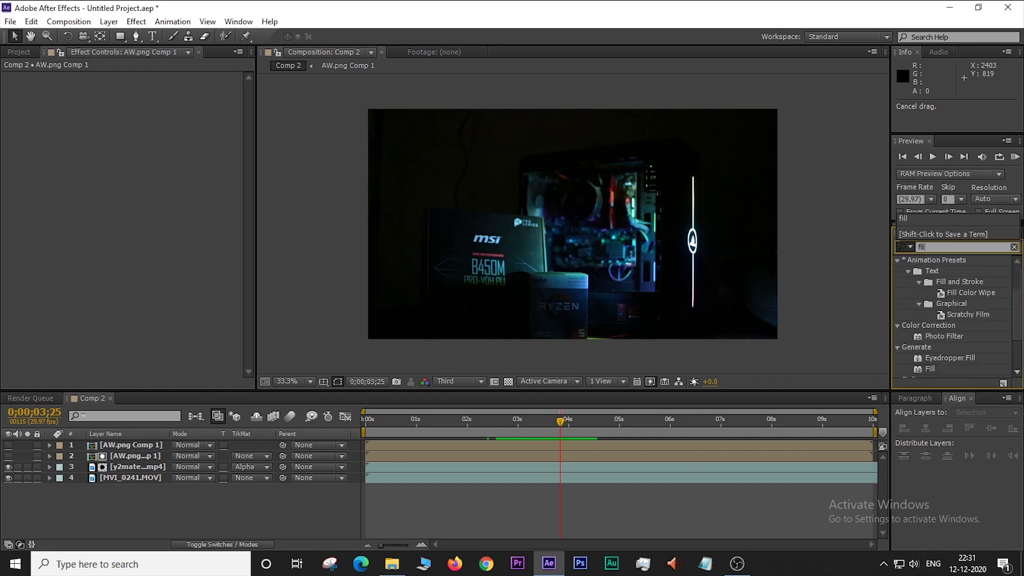
left_click(931, 326)
left_click_drag(932, 328, 115, 468)
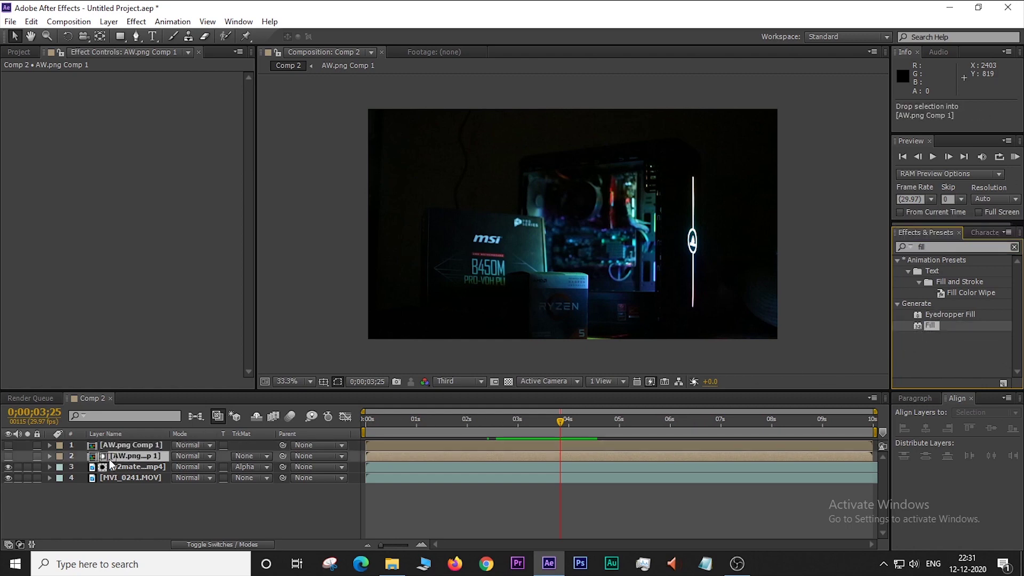
left_click(543, 421)
left_click_drag(542, 429, 551, 429)
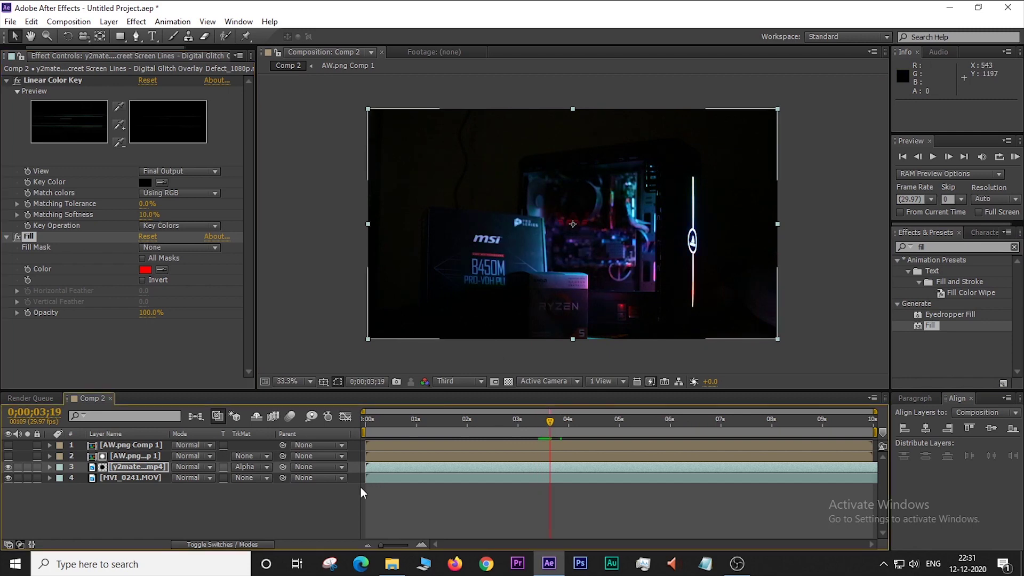
Change the glitch overlay's Fill colour from red to dark navy 001B52
left_click(463, 351)
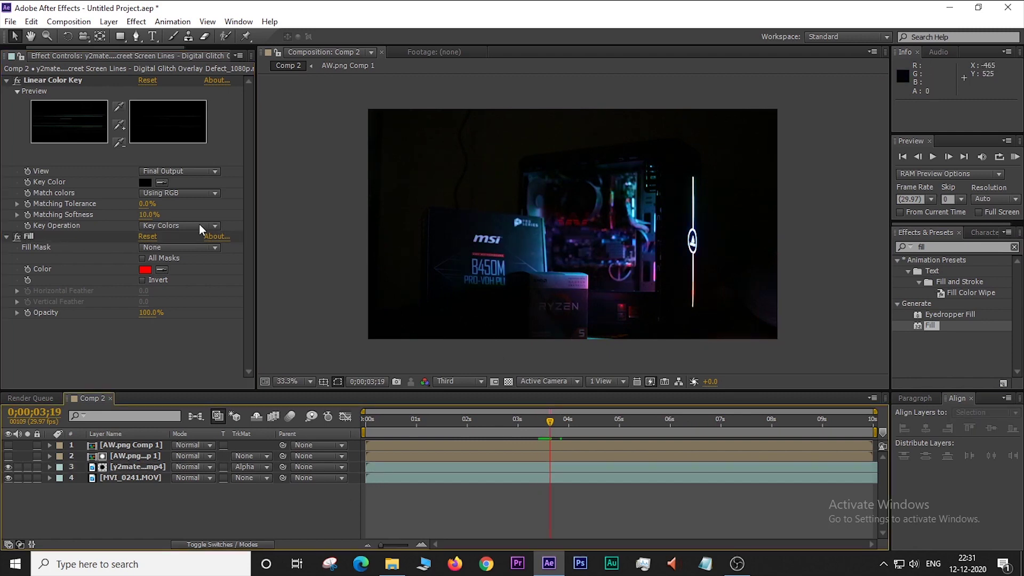
left_click(145, 270)
left_click_drag(333, 341, 336, 384)
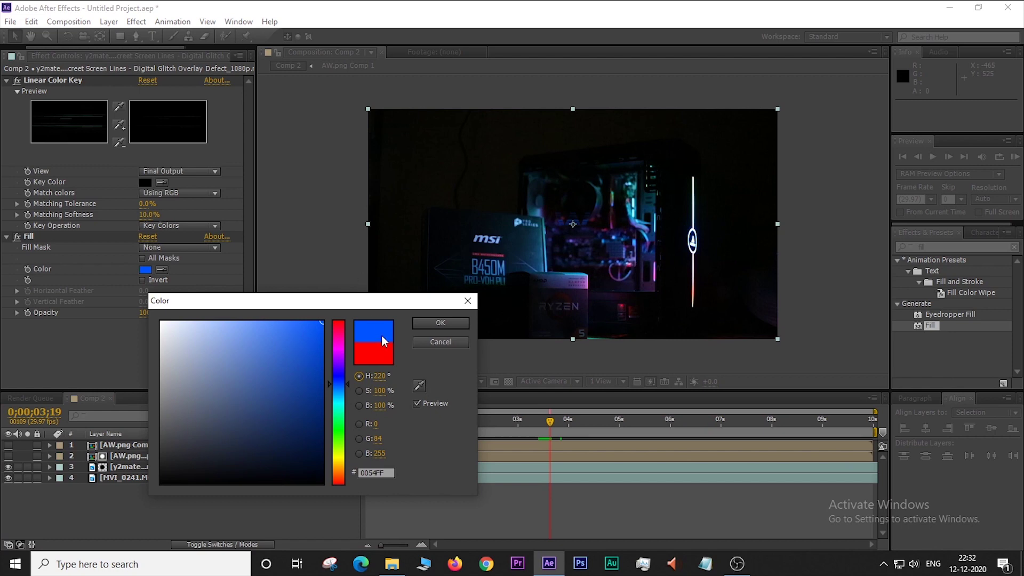
mouse_move(320, 341)
left_mouse_down()
mouse_move(320, 452)
mouse_move(325, 432)
left_mouse_up()
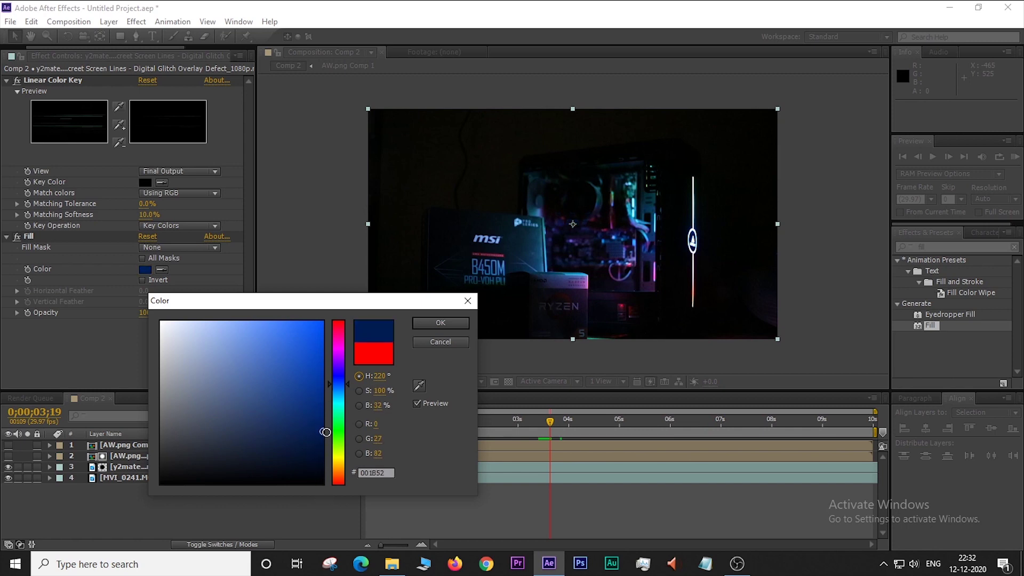
left_click_drag(326, 432, 325, 418)
left_click_drag(325, 417, 324, 431)
left_click(419, 324)
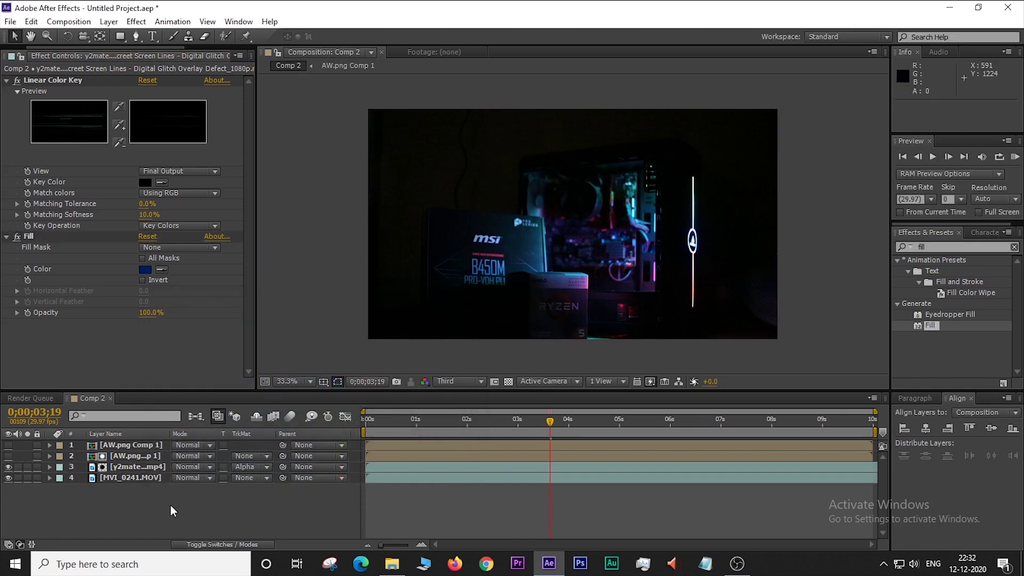
left_click(149, 470)
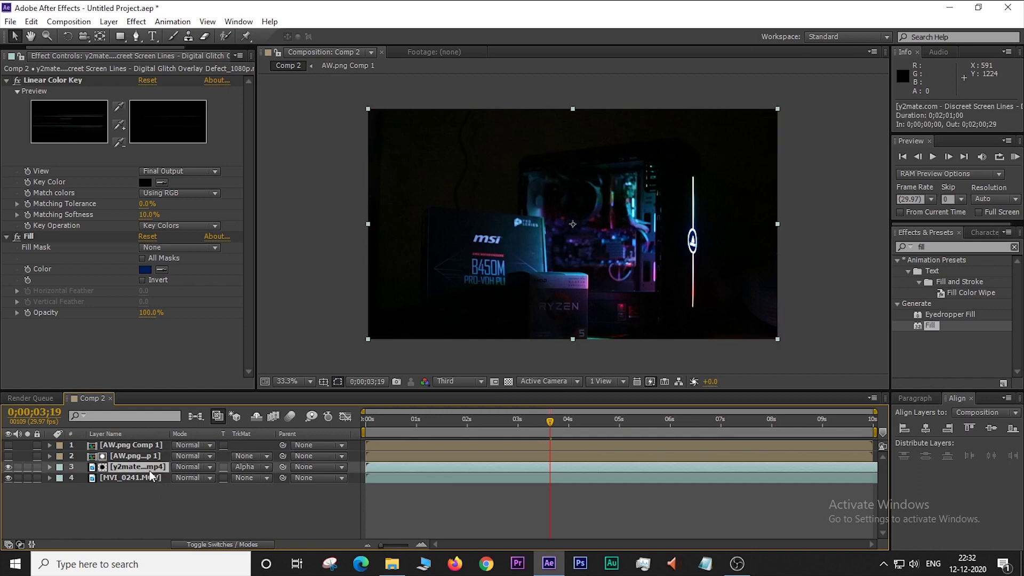
left_click(144, 494)
left_click(121, 443)
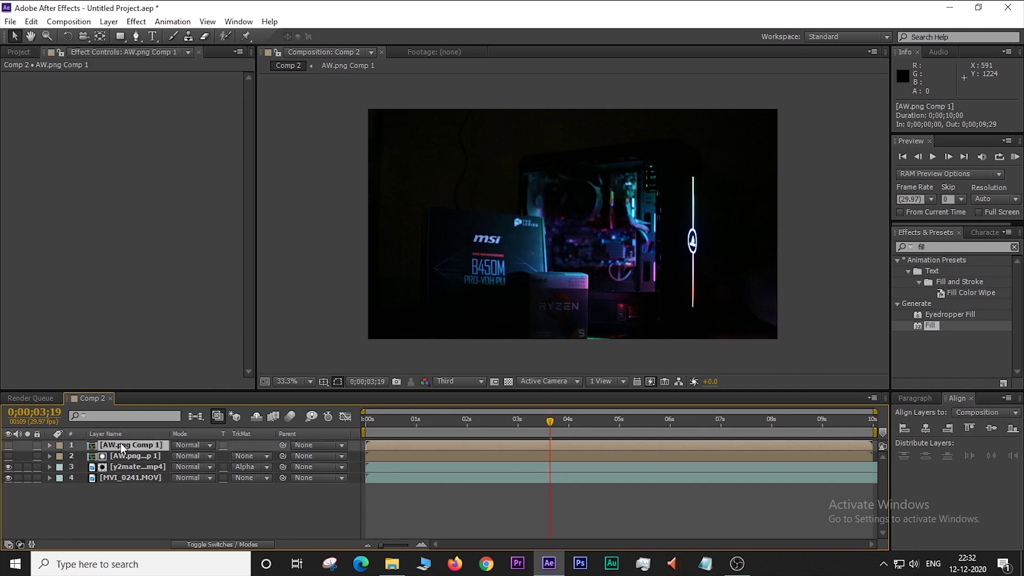
Make the top logo layer visible and apply the Tint effect to it
left_click(8, 445)
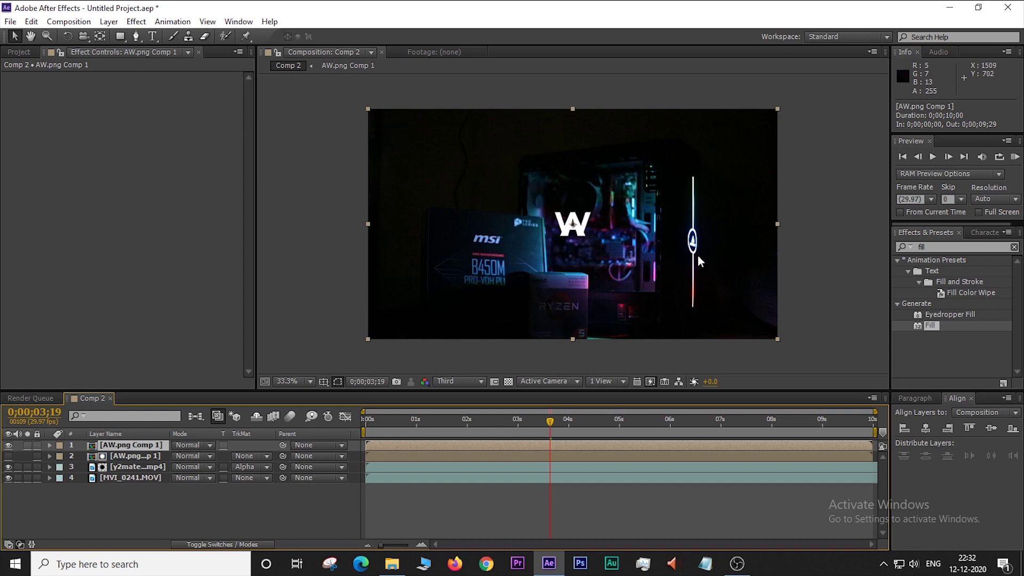
double_click(945, 247)
key("BackSpace")
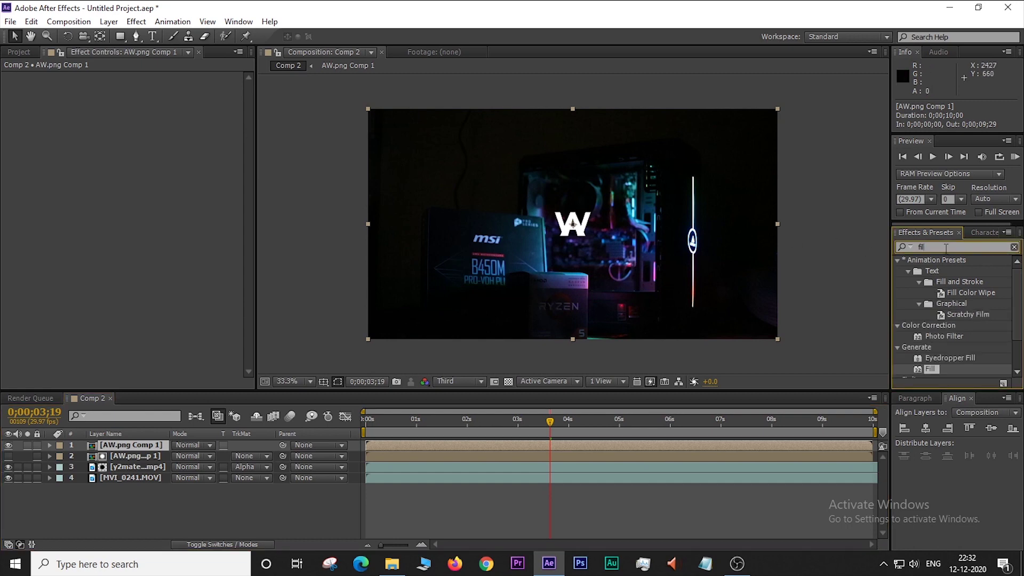
left_click(946, 248)
type("t")
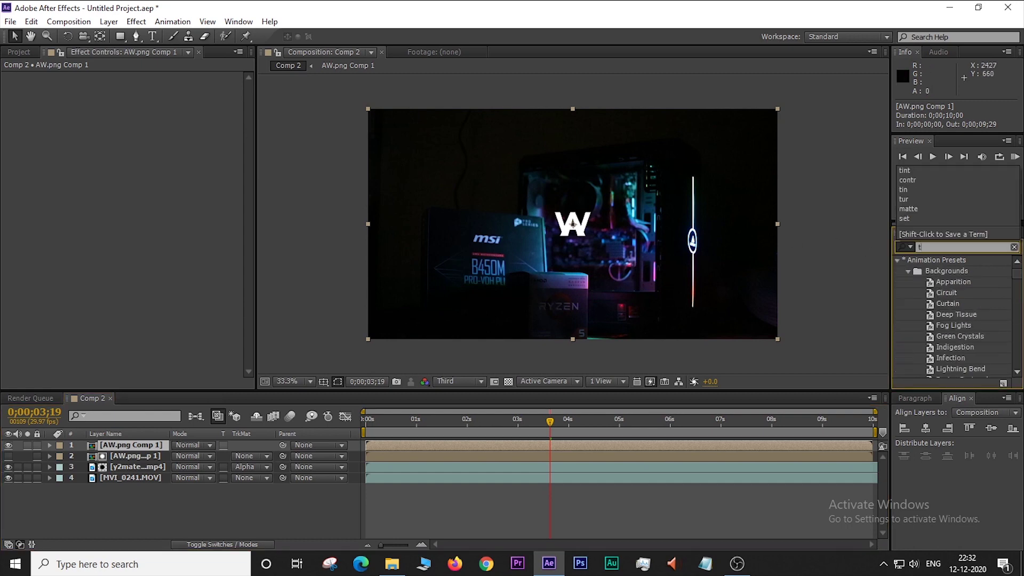
type("int")
left_click_drag(936, 302, 928, 311)
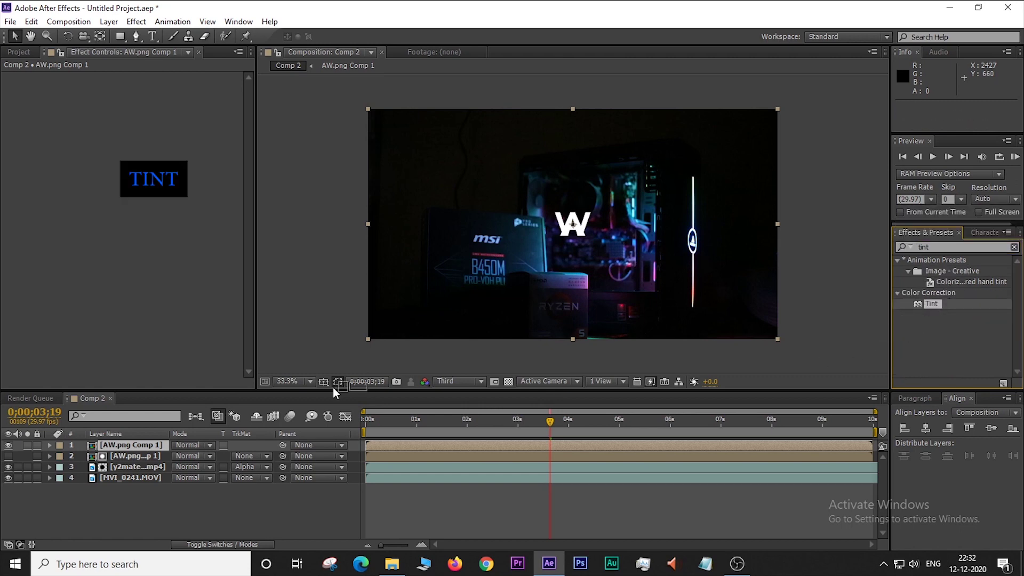
left_click_drag(928, 312, 139, 445)
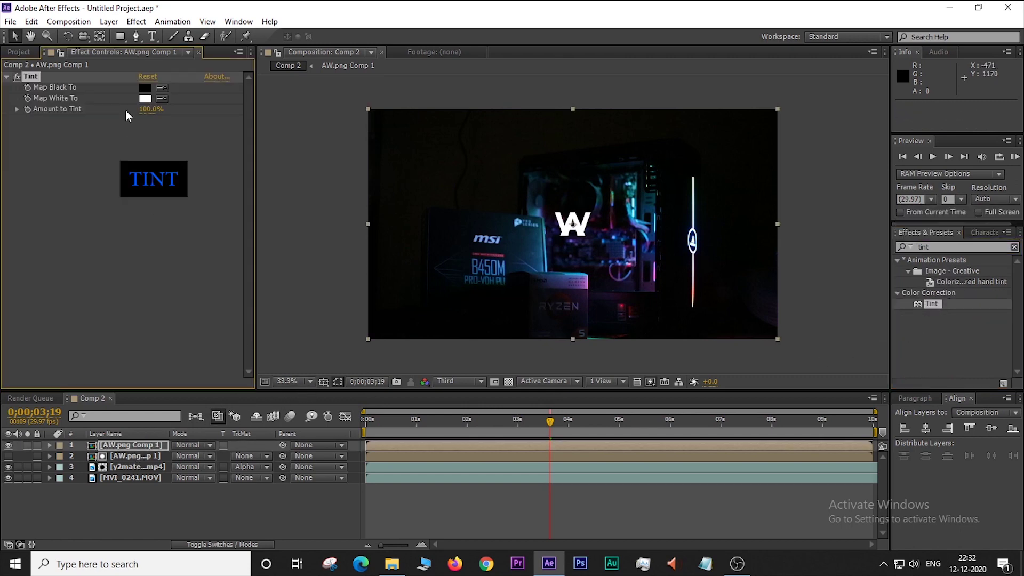
Set Tint's Map Black To bright blue 008AFF and Map White To a lighter blue
left_click(149, 89)
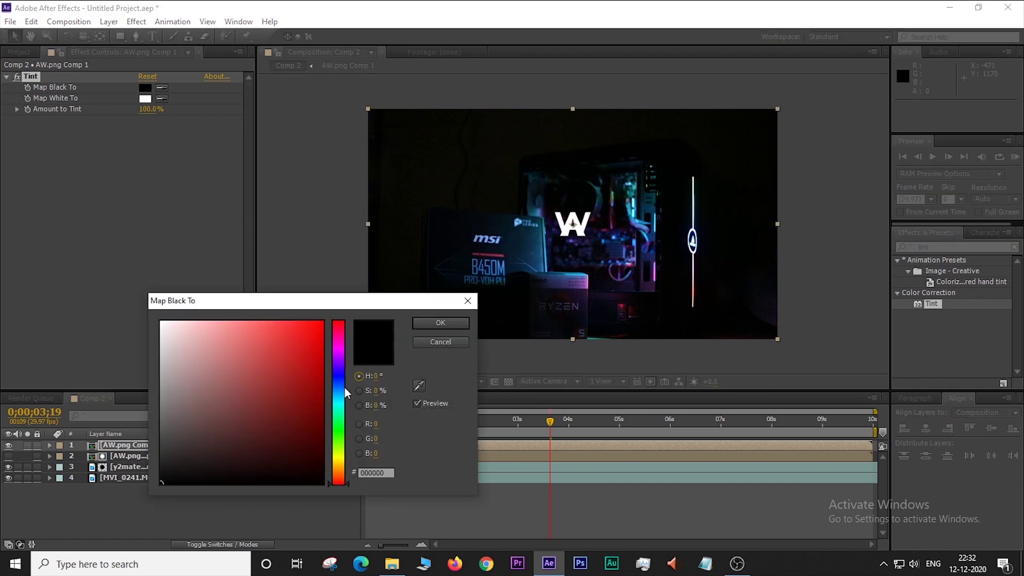
left_click(339, 389)
left_click_drag(297, 338, 345, 294)
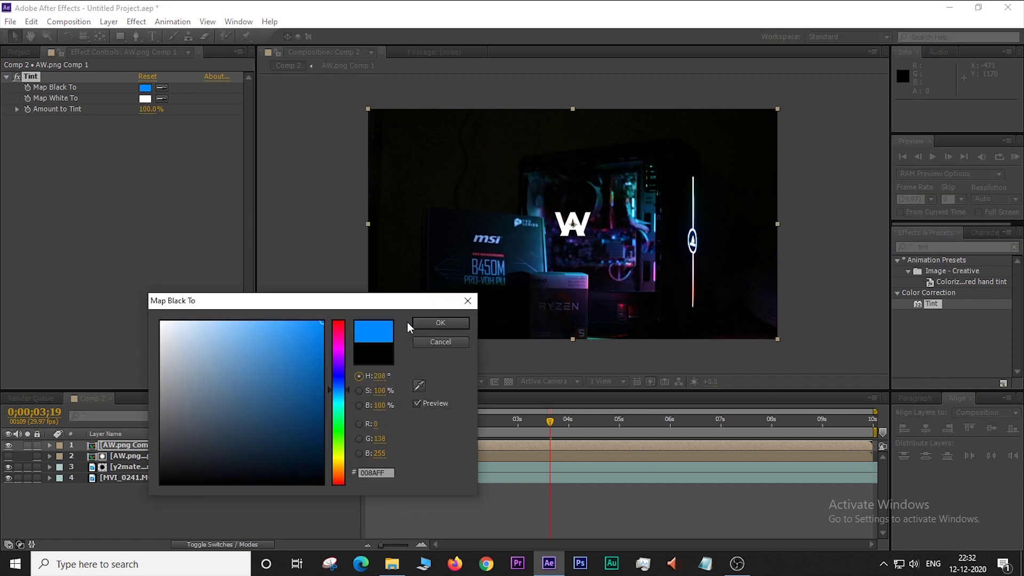
left_click(416, 323)
left_click(144, 98)
mouse_move(337, 372)
left_mouse_down()
mouse_move(338, 387)
mouse_move(305, 333)
left_mouse_up()
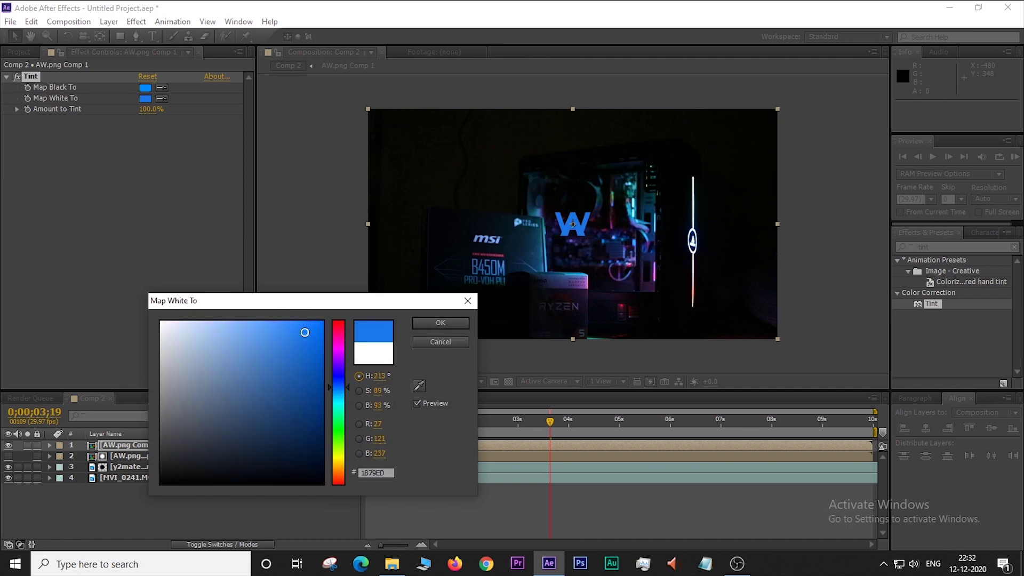
left_click(439, 322)
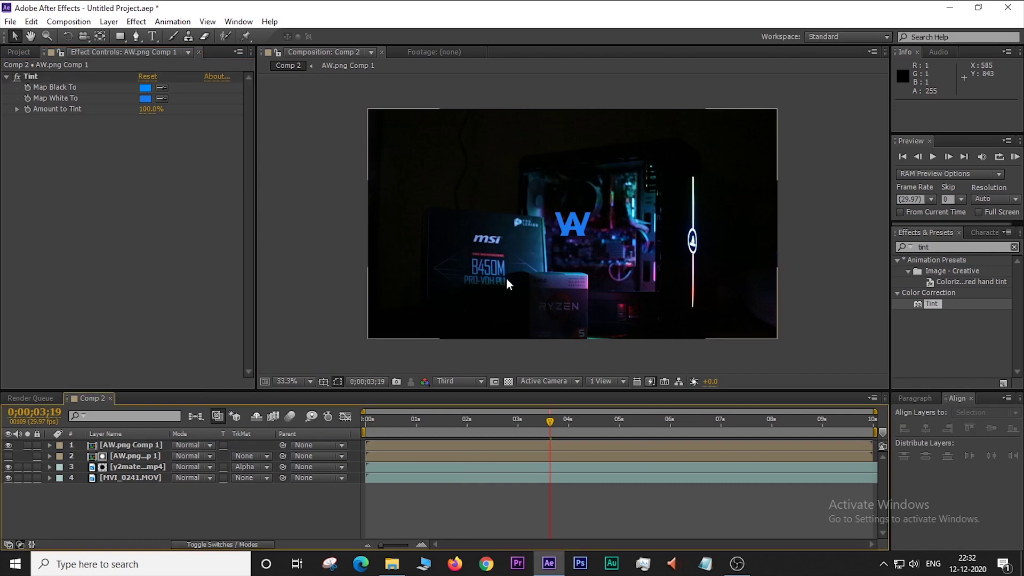
left_click(146, 98)
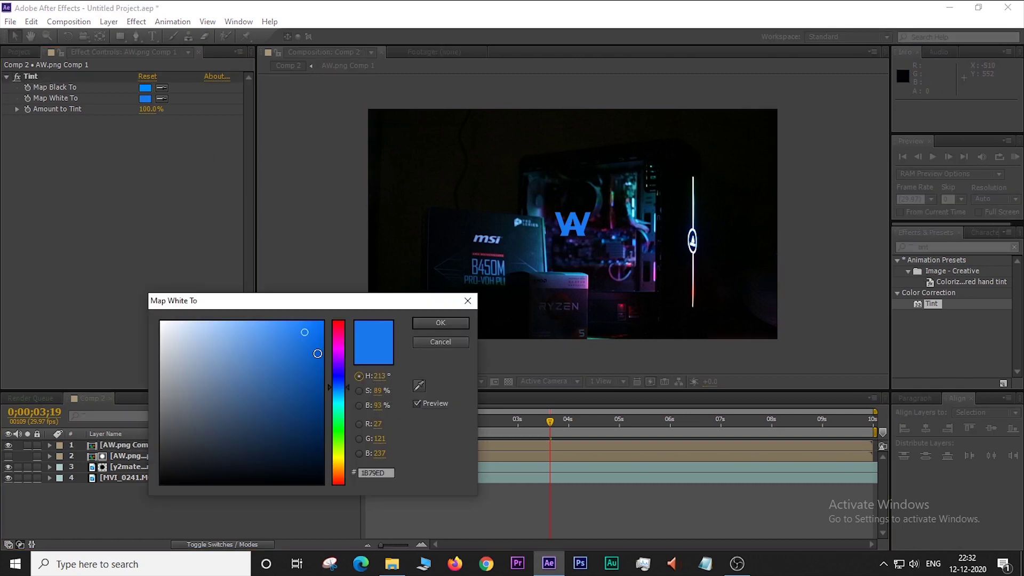
left_click(276, 326)
left_click(440, 323)
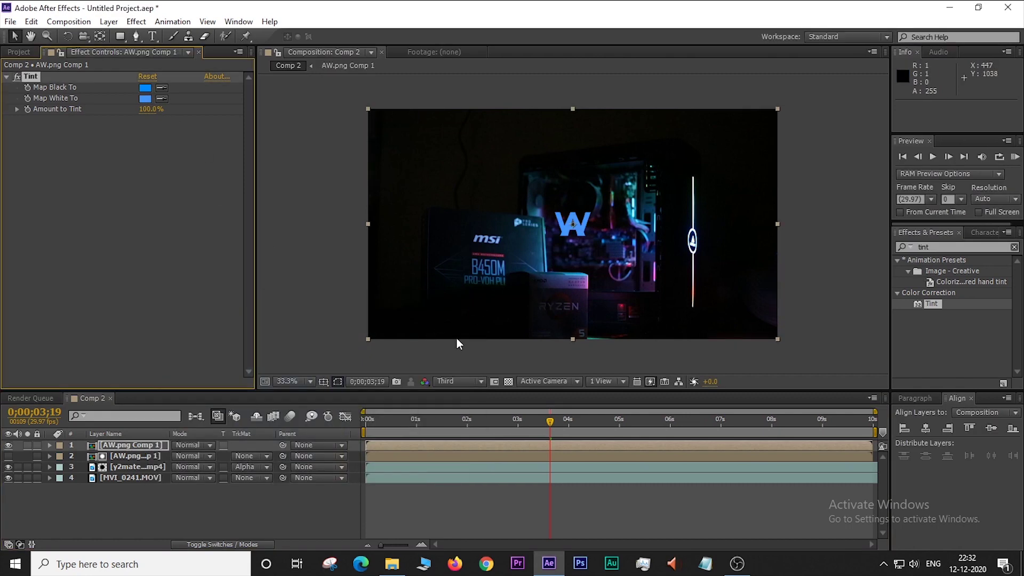
Clear the effect search and duplicate the tinted AW.png Comp 1 layer
left_click(286, 498)
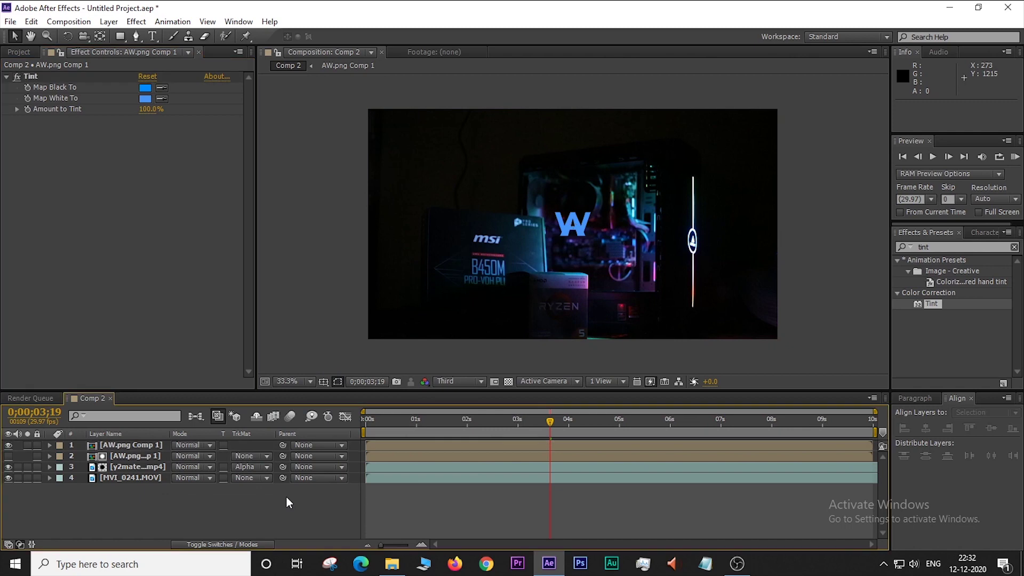
left_click(132, 446)
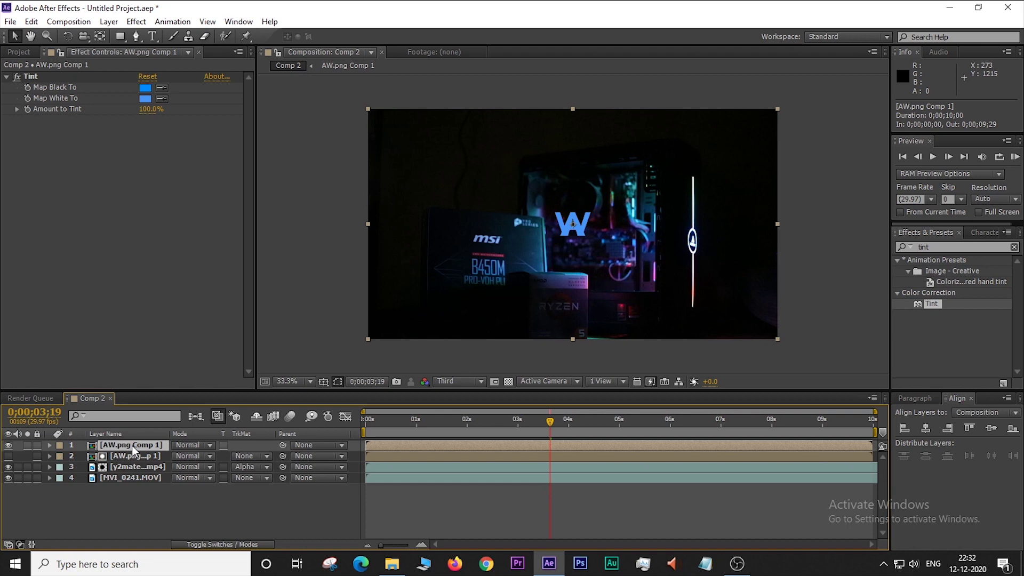
left_click(905, 250)
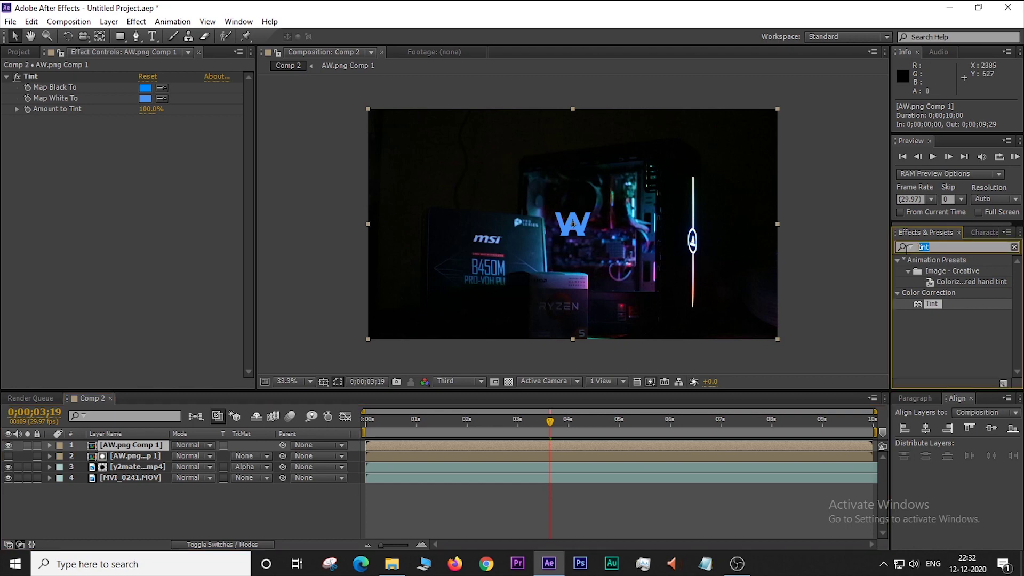
left_click(904, 250)
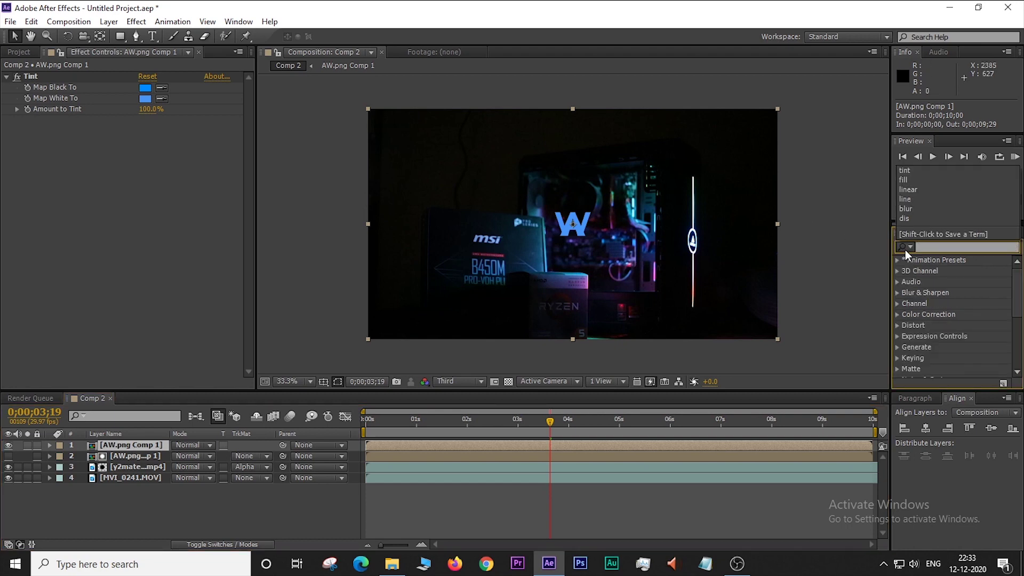
left_click(905, 250)
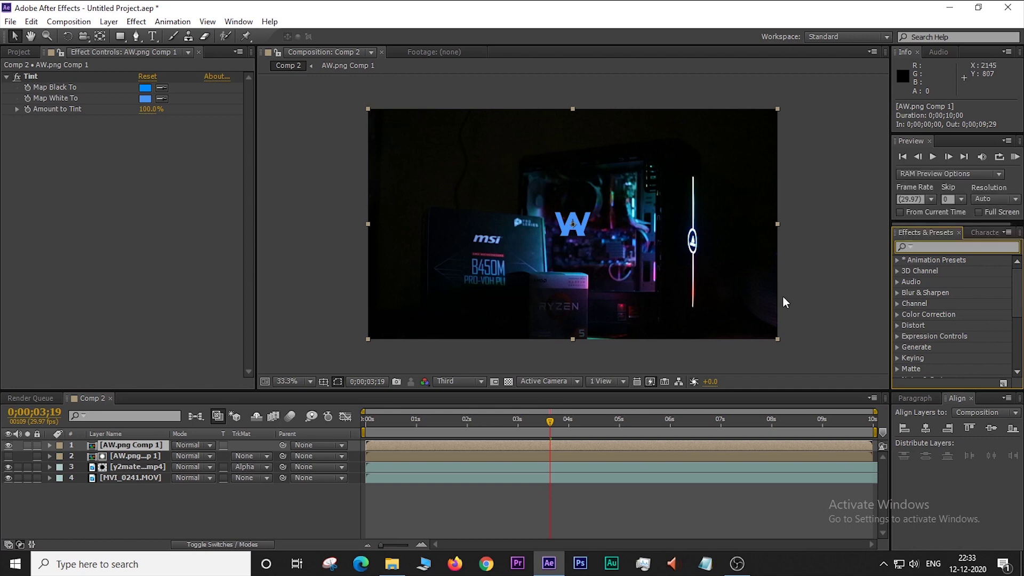
left_click(146, 445)
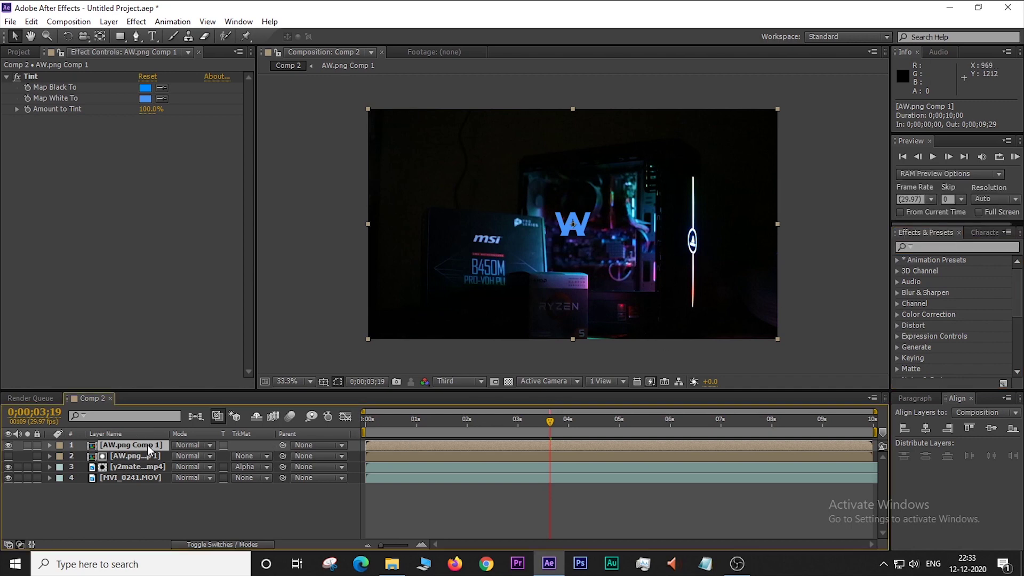
key("ctrl+d")
key("ctrl+d")
Search 'glo' in Effects & Presets and apply Glow to the top AW.png Comp 1 logo copy
left_click(141, 455)
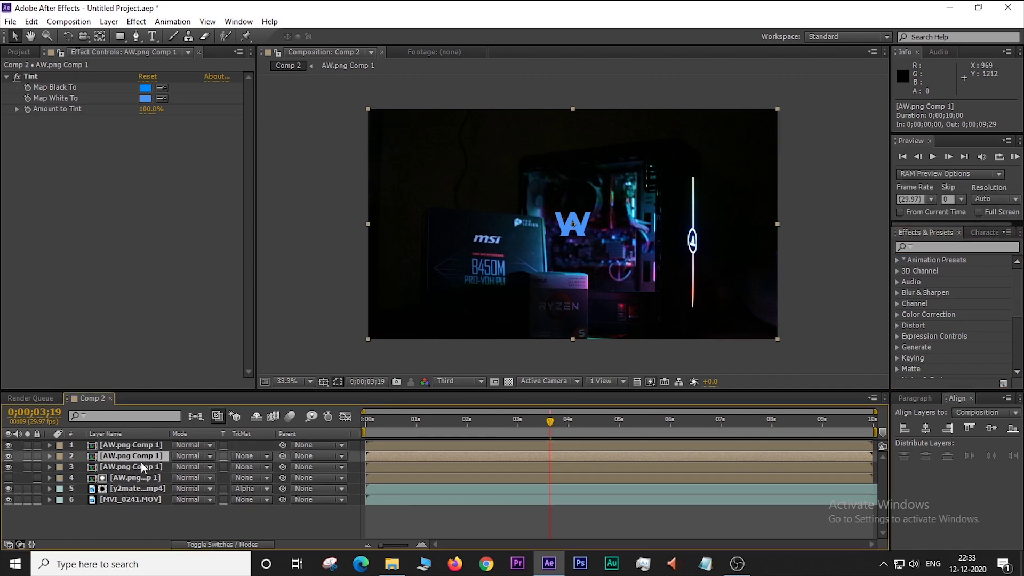
left_click(142, 466)
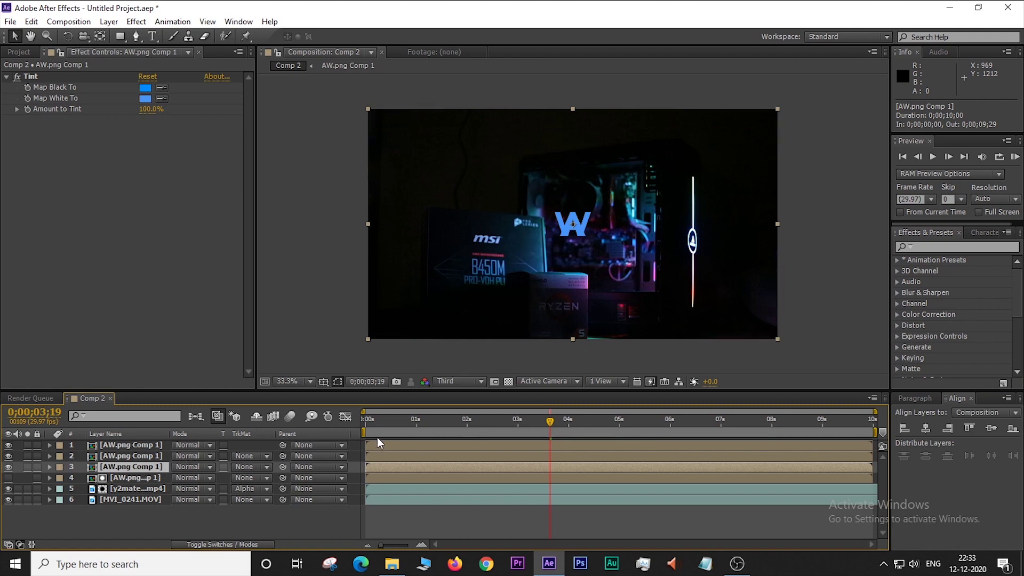
left_click(934, 247)
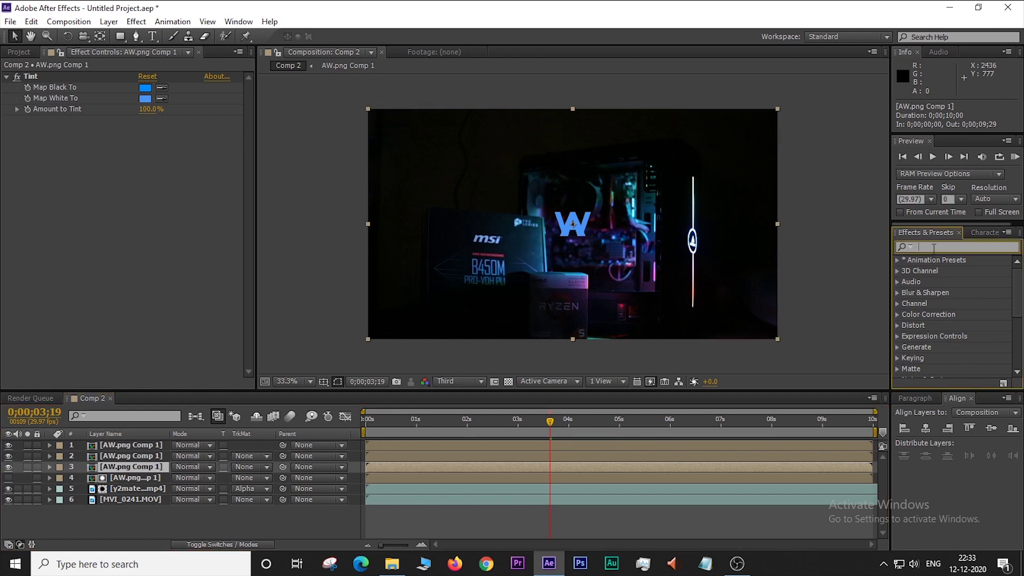
type("gl")
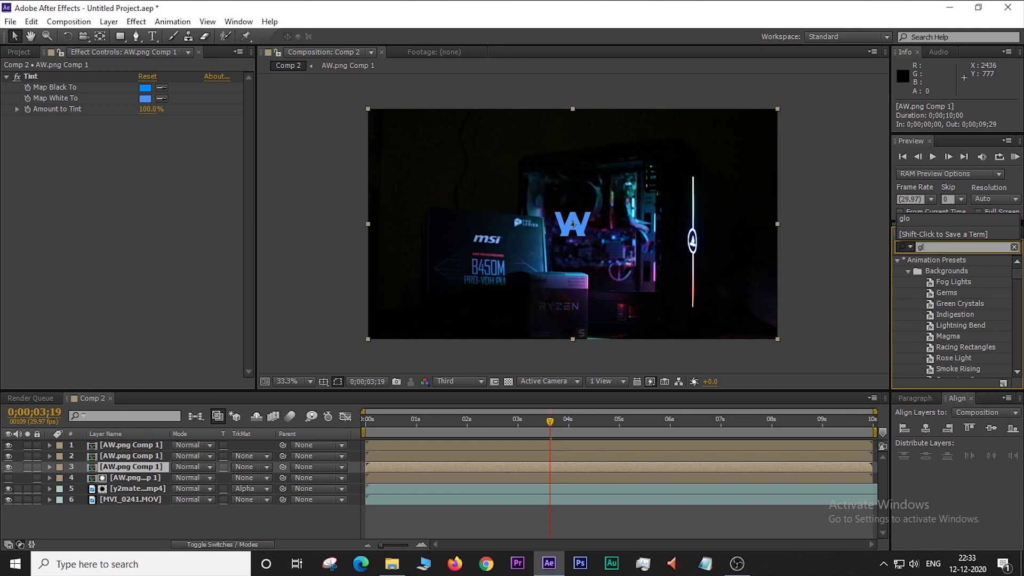
type("o")
left_click_drag(935, 304, 135, 444)
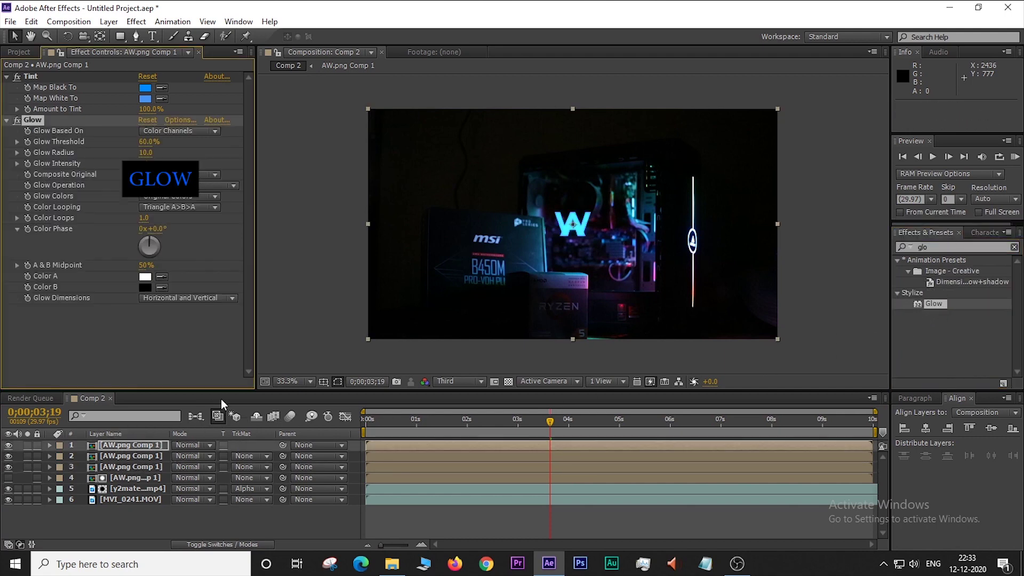
left_click(318, 506)
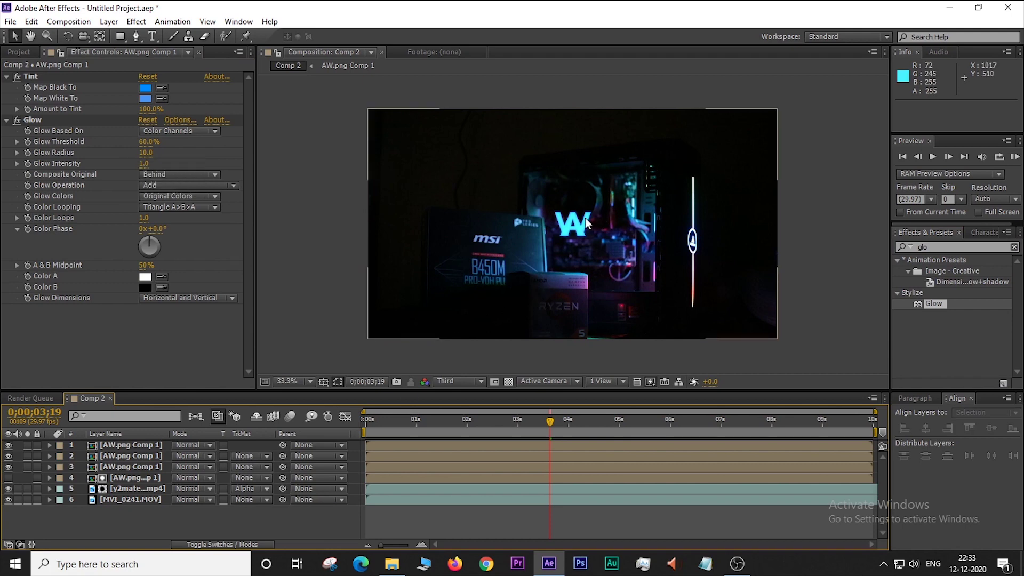
Try Glow Radius values of 400, then 100, then scrub it lower
left_click(145, 152)
type("400")
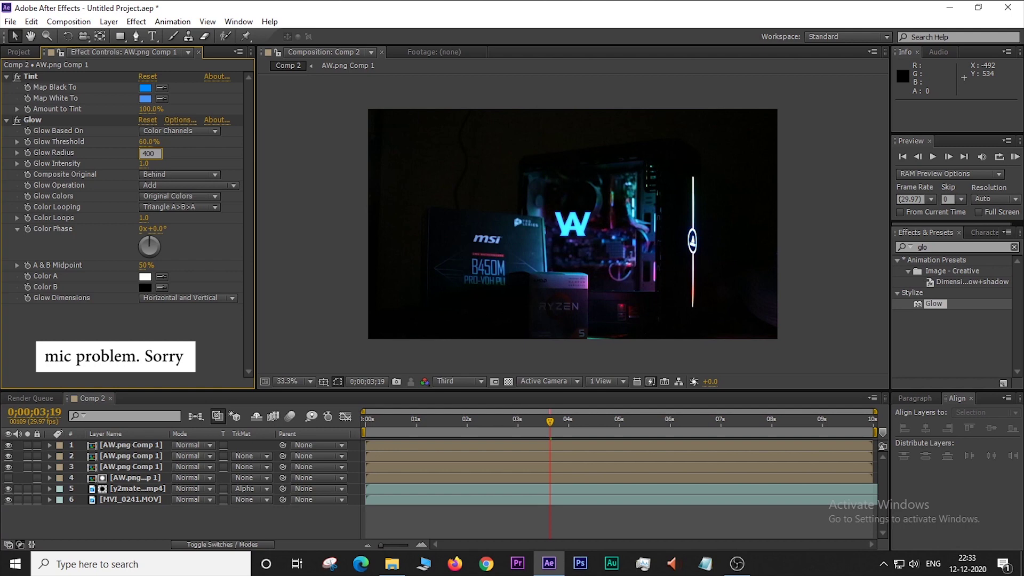
key("Return")
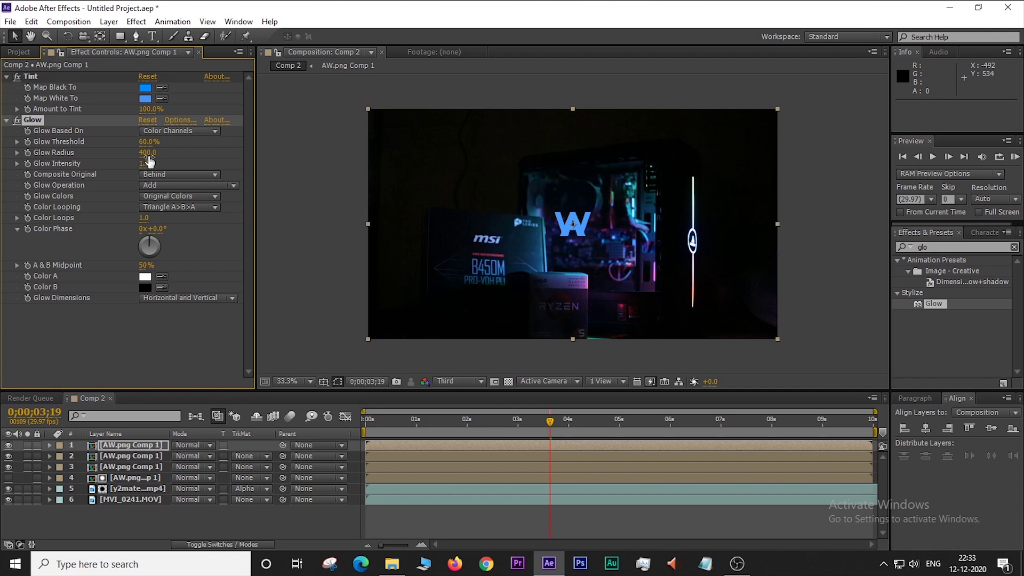
mouse_move(146, 153)
left_mouse_down()
mouse_move(6, 158)
mouse_move(89, 162)
mouse_move(12, 174)
left_mouse_up()
left_click(139, 153)
type("100")
key("Return")
mouse_move(117, 159)
left_mouse_down()
mouse_move(111, 171)
mouse_move(174, 176)
left_mouse_up()
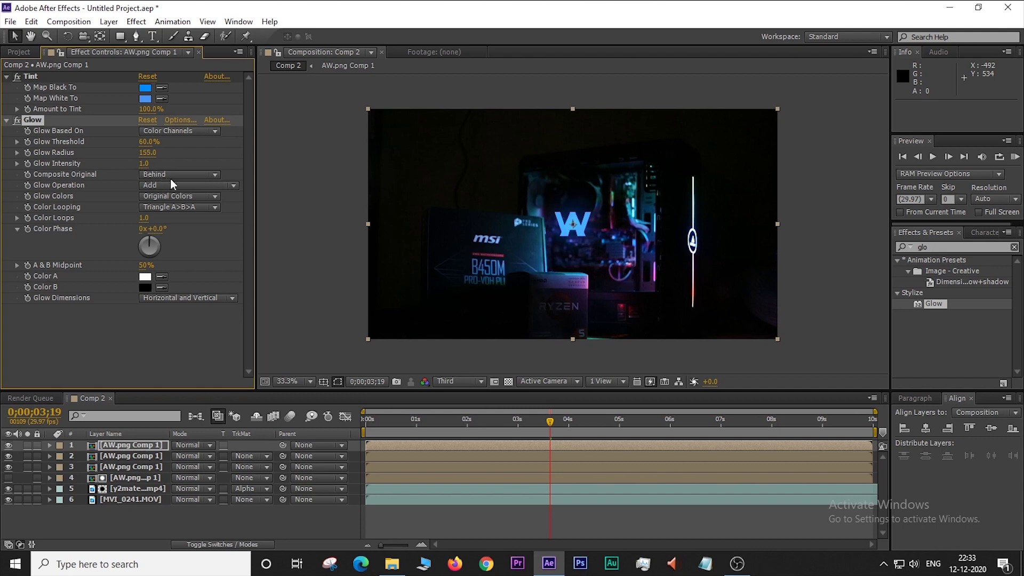
Settle the Glow Threshold at 60% and raise the Glow Radius to 216
left_click_drag(154, 142, 132, 153)
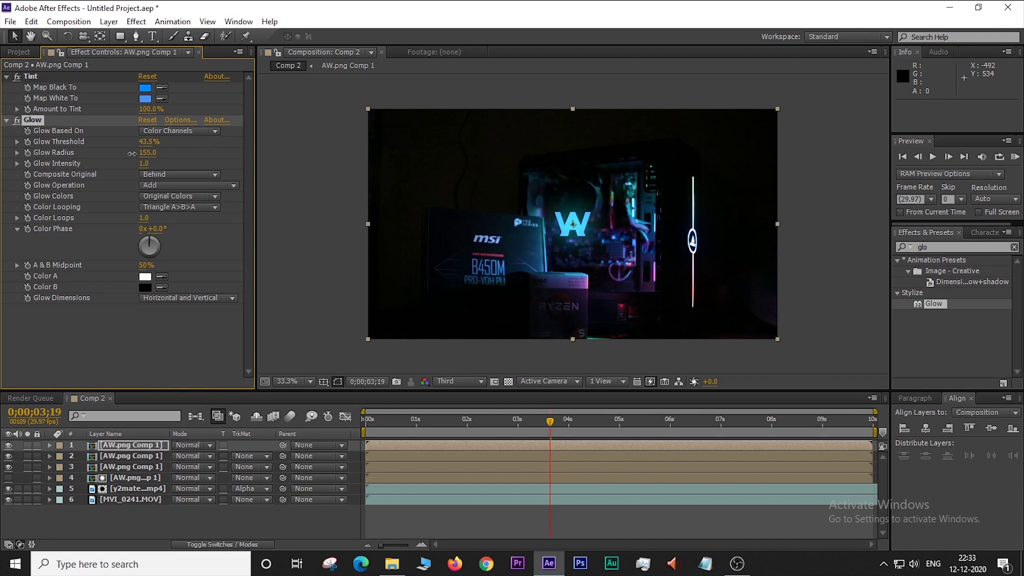
mouse_move(142, 153)
left_mouse_down()
mouse_move(156, 159)
mouse_move(151, 170)
left_mouse_up()
mouse_move(150, 170)
left_mouse_down()
mouse_move(66, 176)
mouse_move(114, 174)
left_mouse_up()
left_click(340, 513)
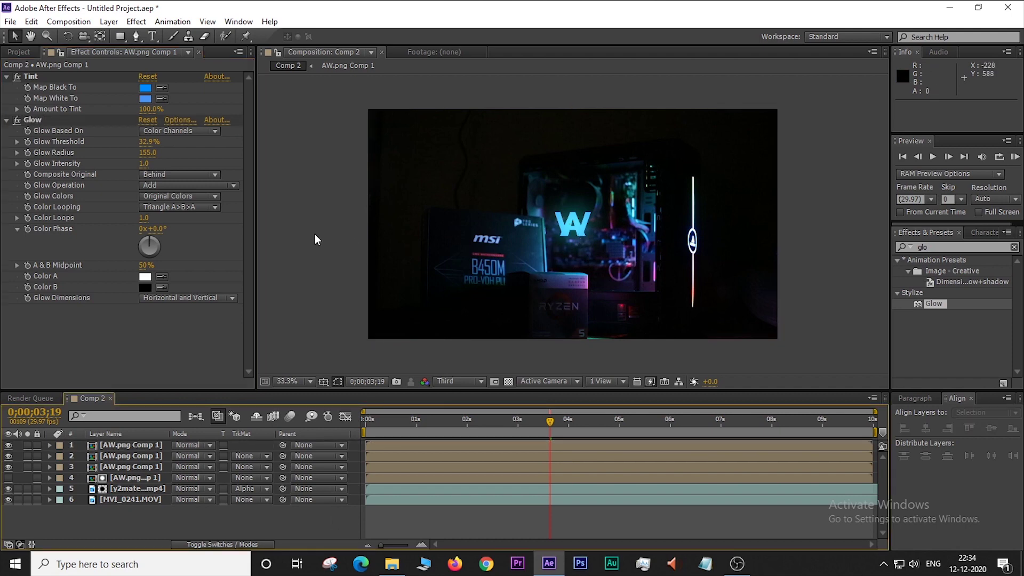
mouse_move(154, 145)
left_mouse_down()
mouse_move(237, 147)
mouse_move(95, 154)
left_mouse_up()
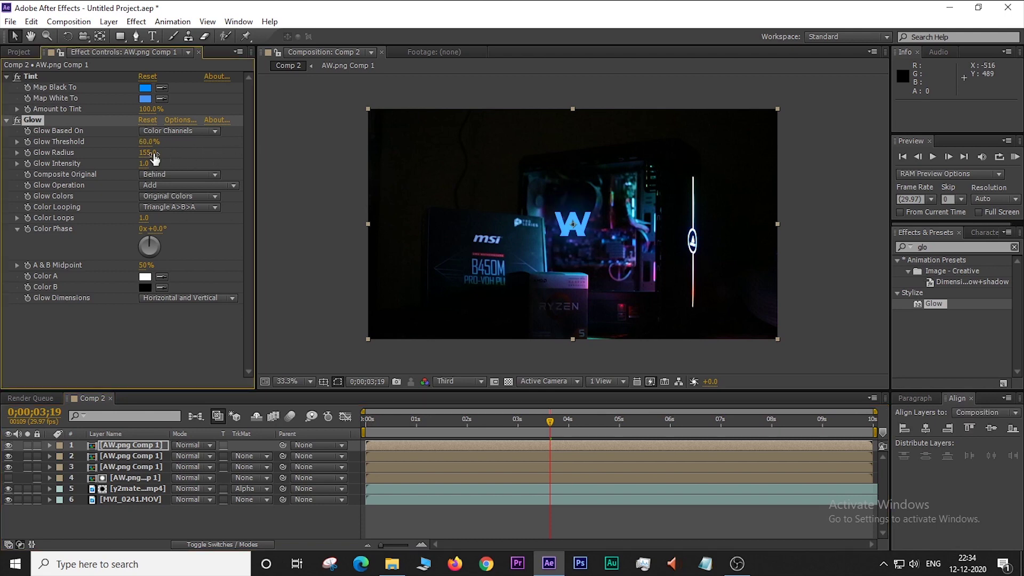
left_click_drag(89, 154, 192, 155)
left_click(283, 512)
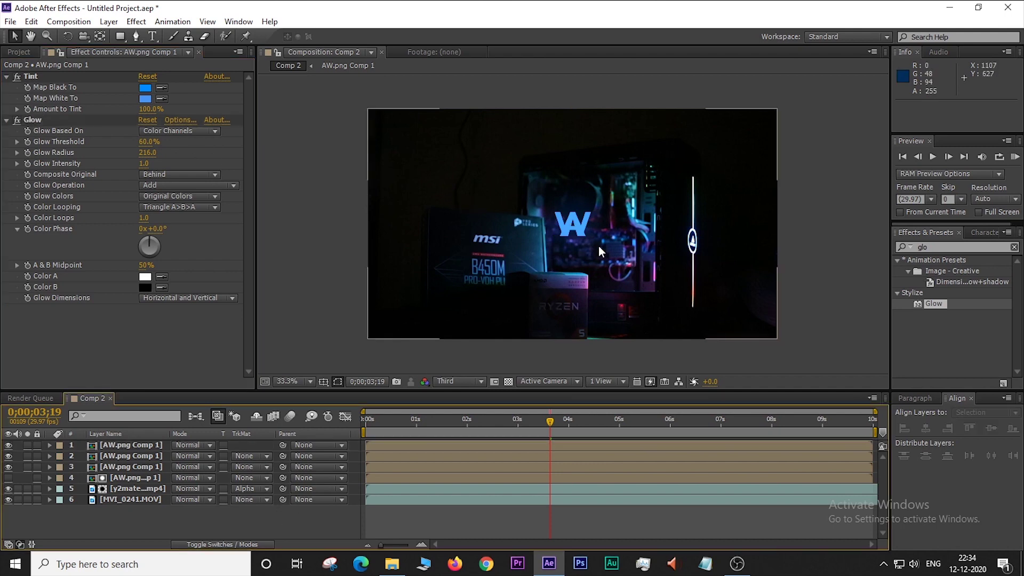
Set the composition preview resolution to Full
left_click(457, 379)
left_click(463, 415)
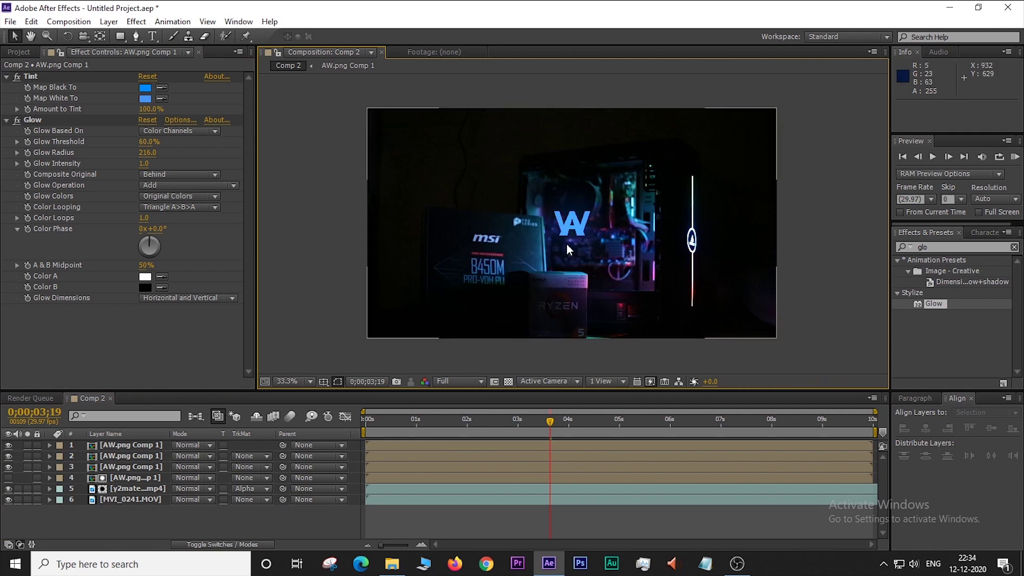
left_click(310, 382)
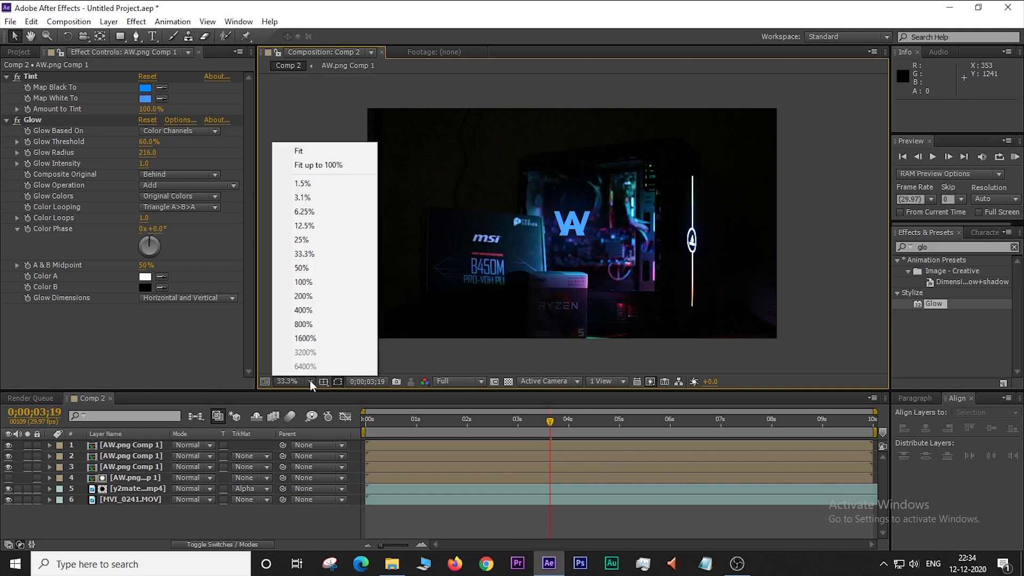
Zoom the viewer to 50% and paste the top layer's Glow onto the second logo copy
left_click(302, 267)
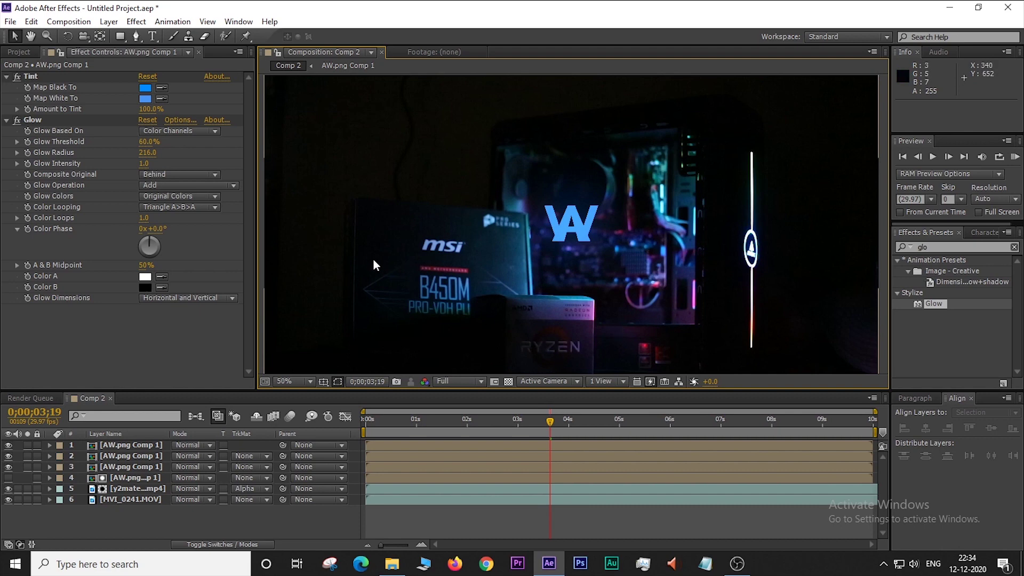
left_click(156, 456)
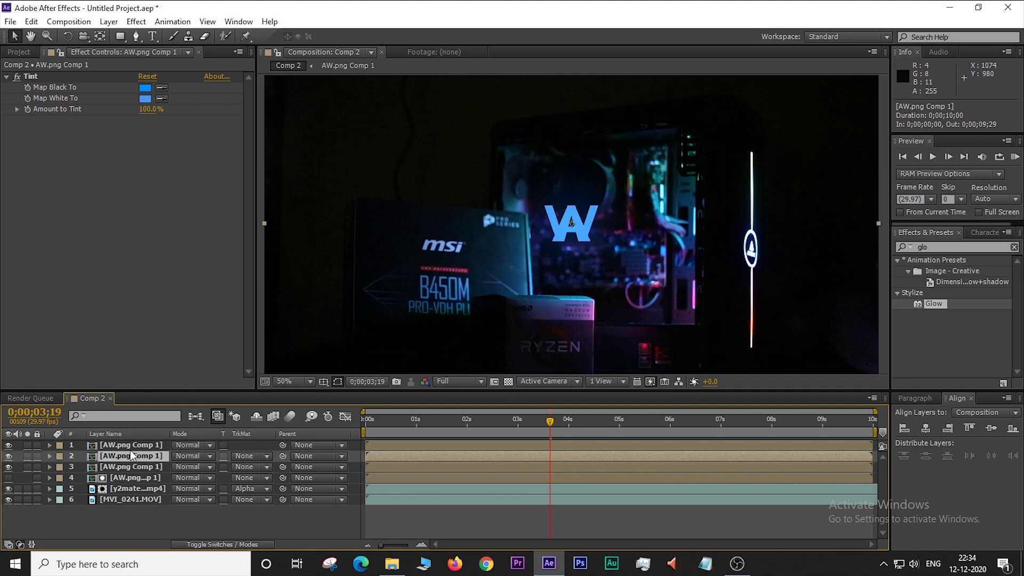
left_click_drag(939, 311, 130, 450)
left_click(49, 120)
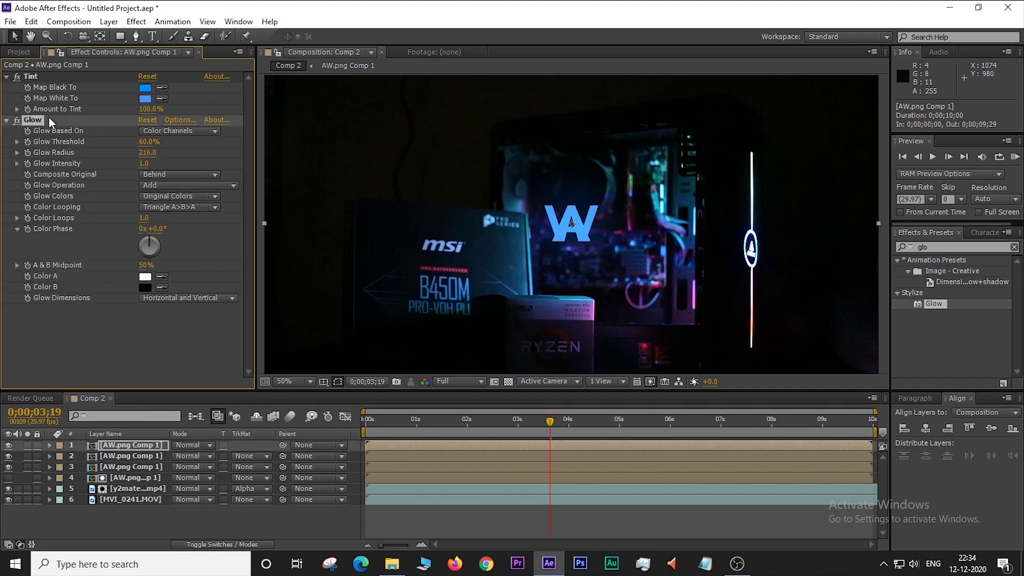
key("ctrl+c")
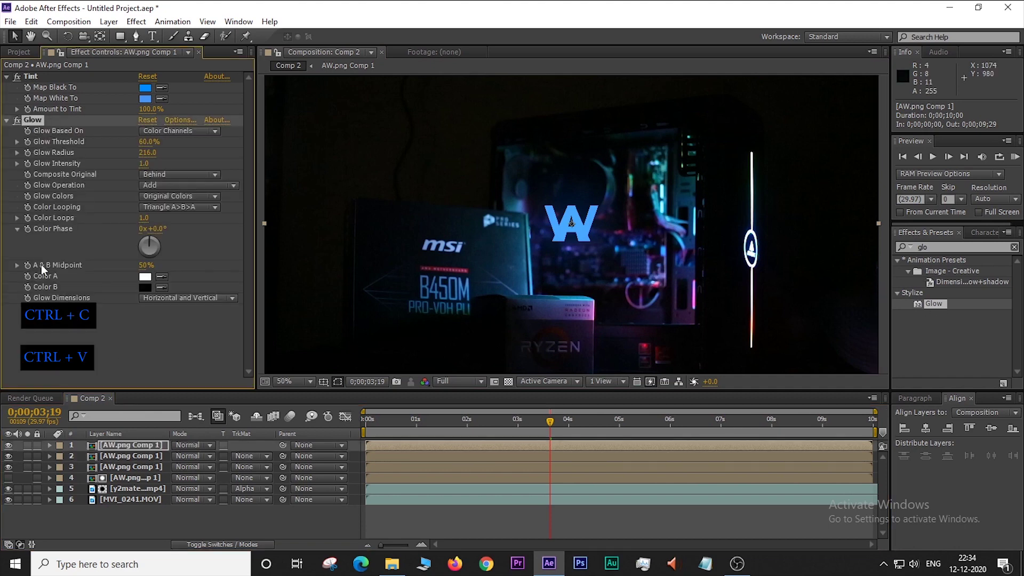
left_click(123, 454)
key("ctrl+v")
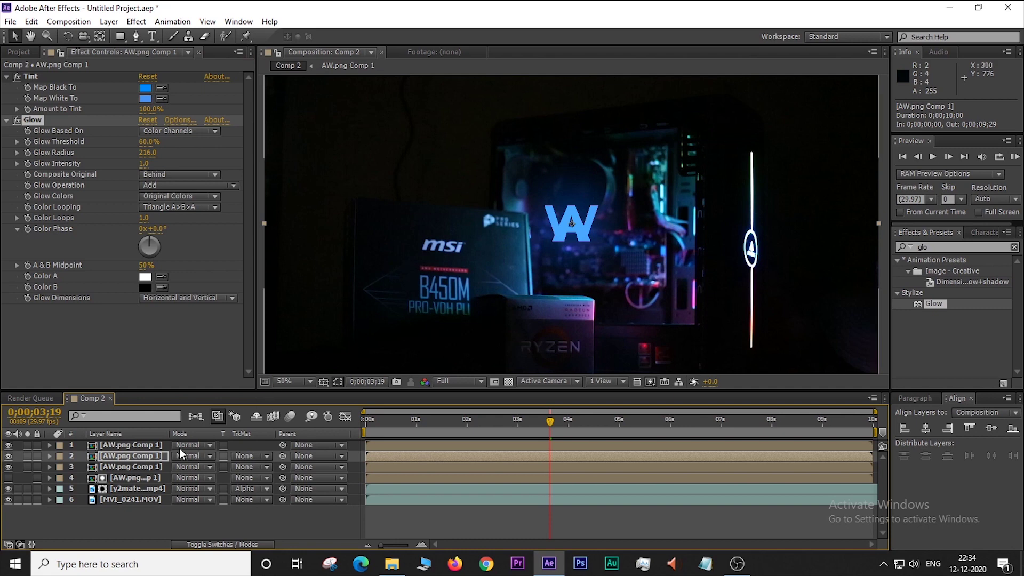
left_click(130, 467)
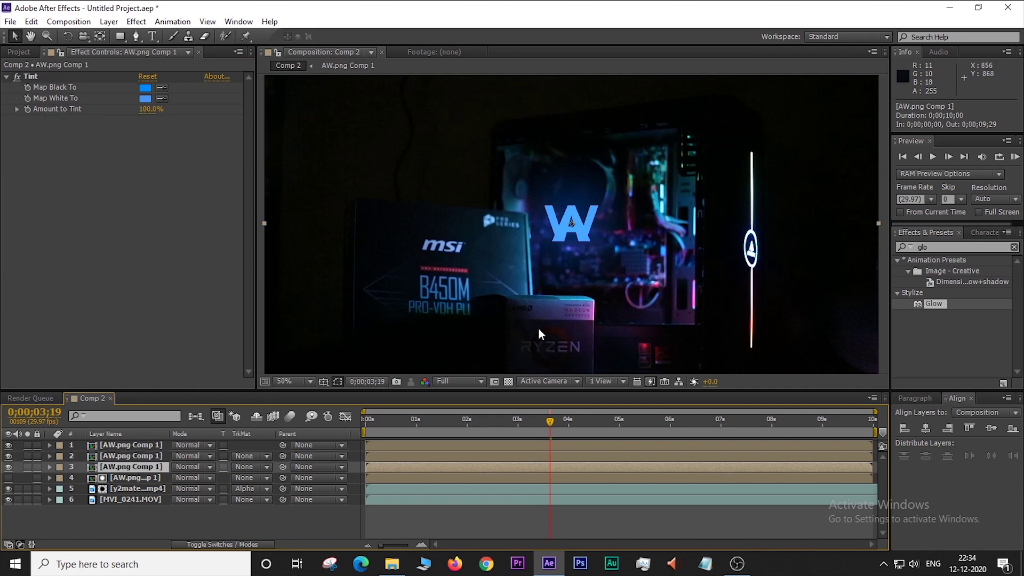
Search 'radia' and apply CC Radial Blur to the third AW.png Comp 1 logo copy
left_click(935, 248)
key("BackSpace")
key("BackSpace")
key("BackSpace")
left_click(934, 247)
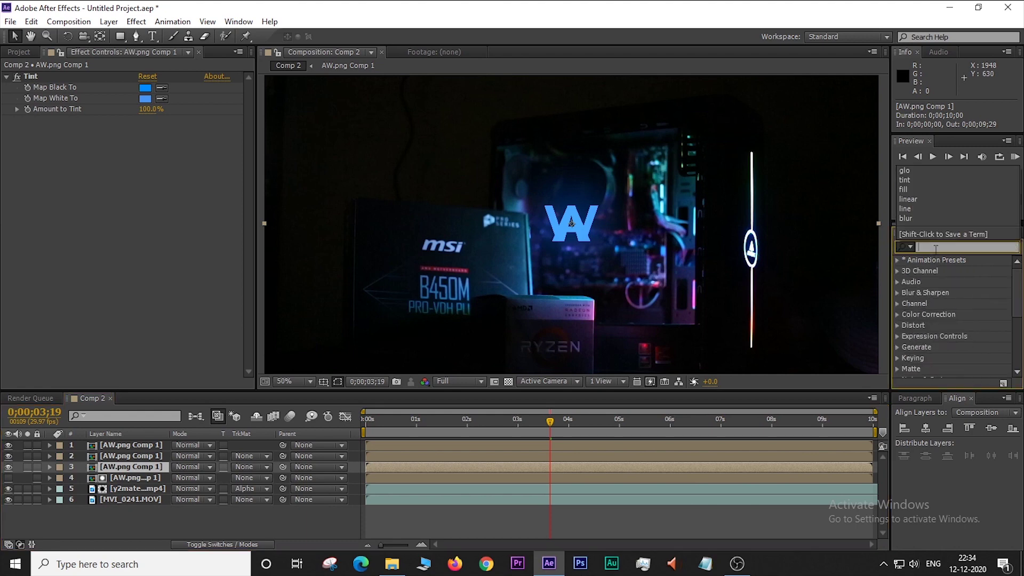
type("rad")
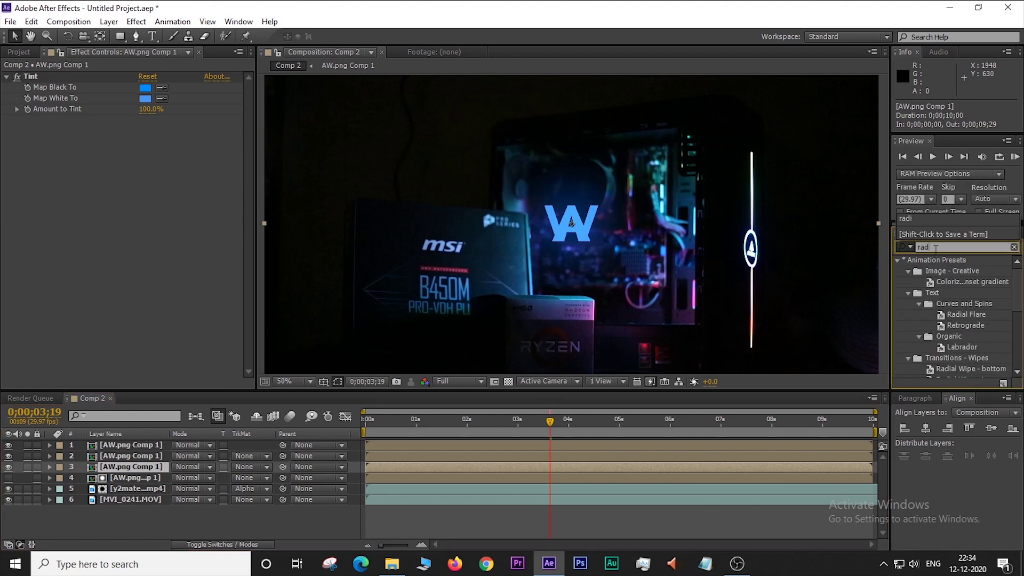
type("ia")
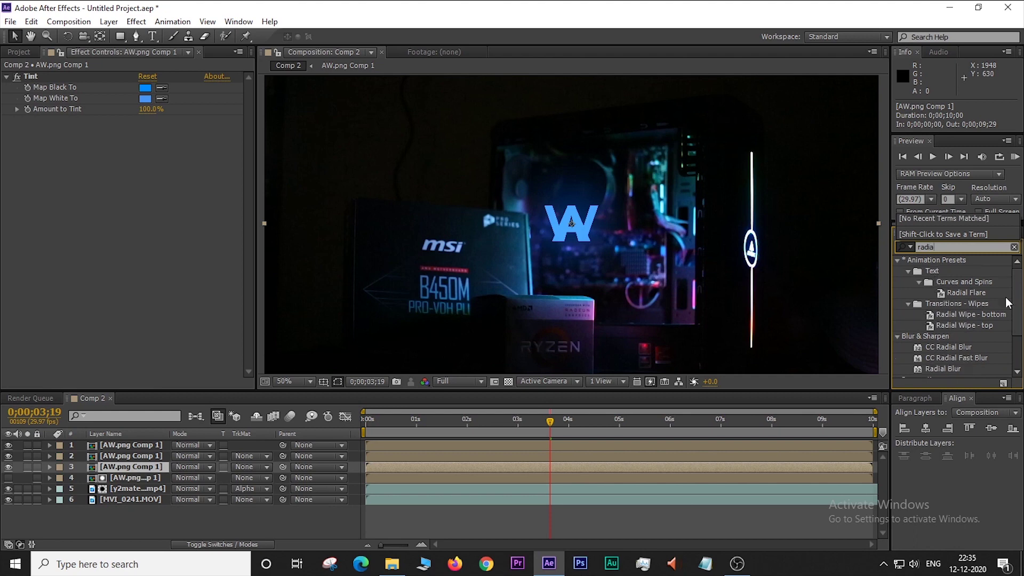
left_click(1019, 288)
scroll(954, 310, "down", 2)
left_click(977, 318)
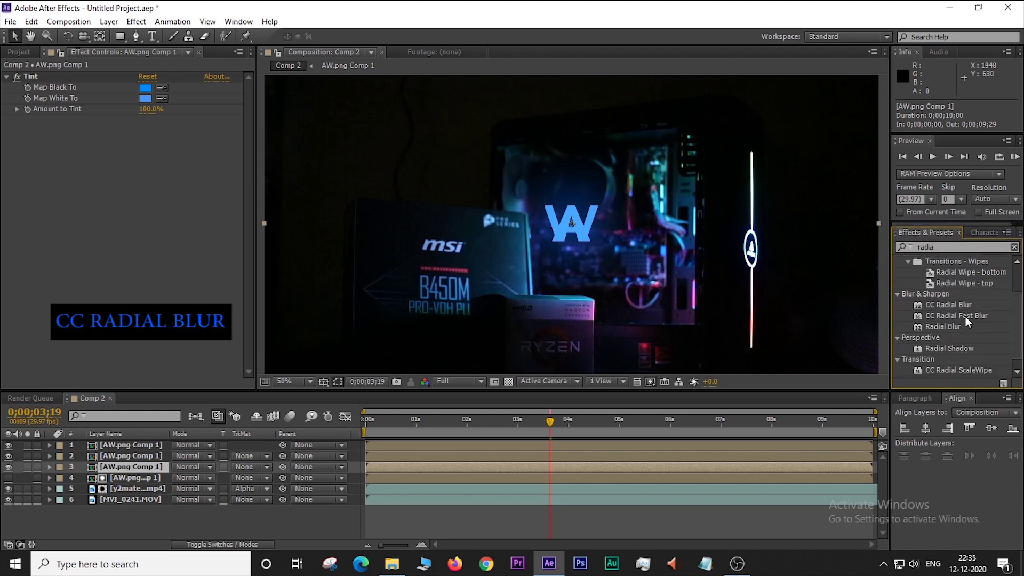
left_click_drag(955, 306, 146, 464)
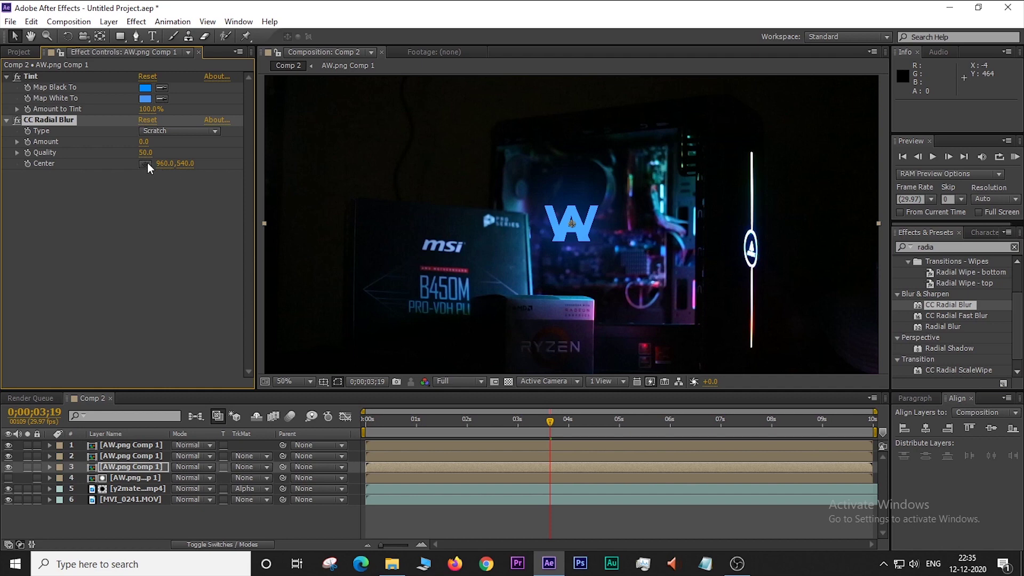
left_click(160, 133)
Set the radial blur type to Fading Zoom and move its centre below the frame, viewing at 33.3%
left_click(169, 159)
mouse_move(186, 170)
left_mouse_down()
mouse_move(31, 178)
mouse_move(438, 147)
left_mouse_up()
left_click(450, 383)
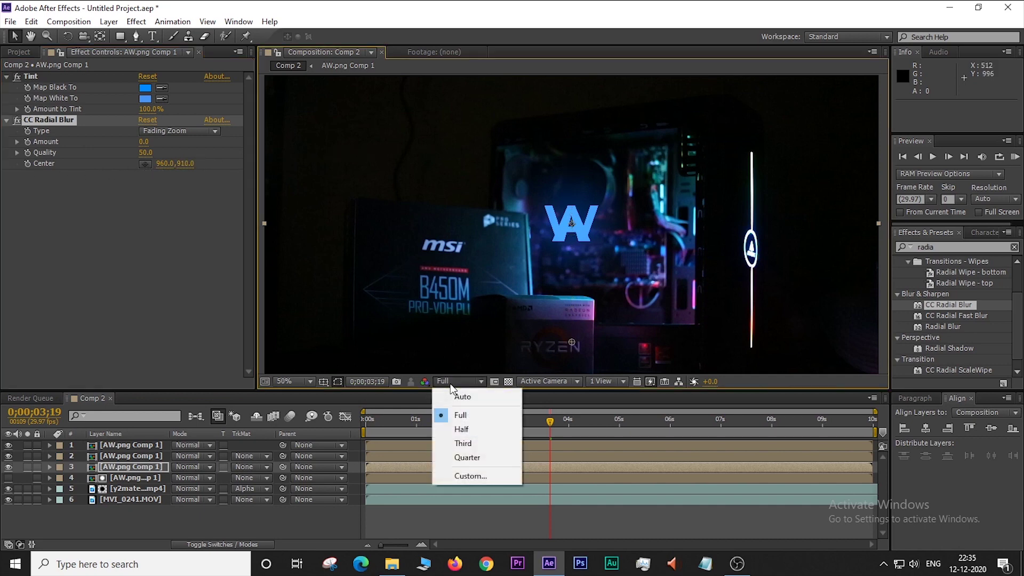
left_click(310, 382)
left_click(300, 254)
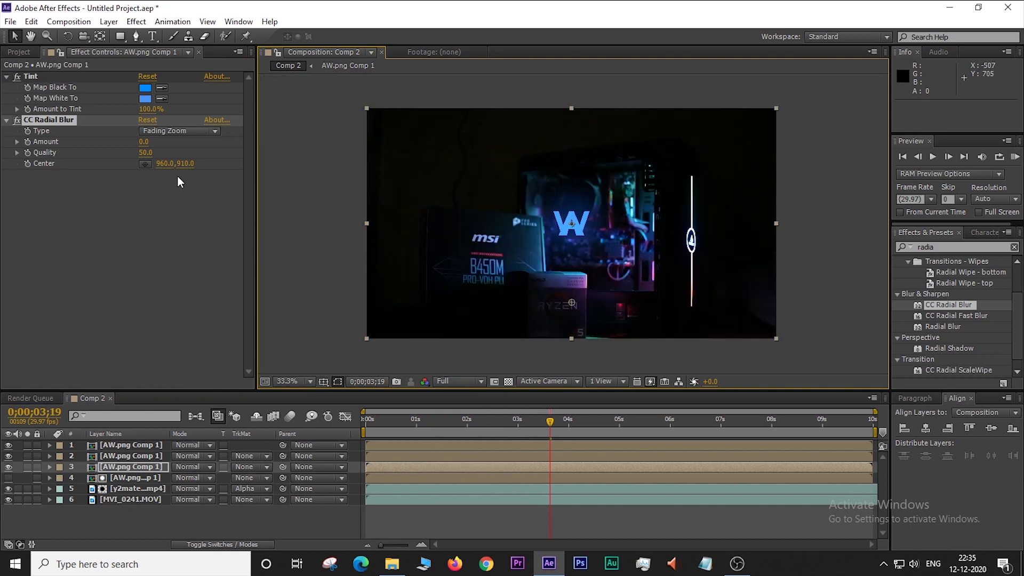
left_click_drag(186, 164, 324, 165)
Set the CC Radial Blur Amount to -171 and select the third logo copy
mouse_move(145, 142)
left_mouse_down()
mouse_move(186, 142)
mouse_move(67, 158)
left_mouse_up()
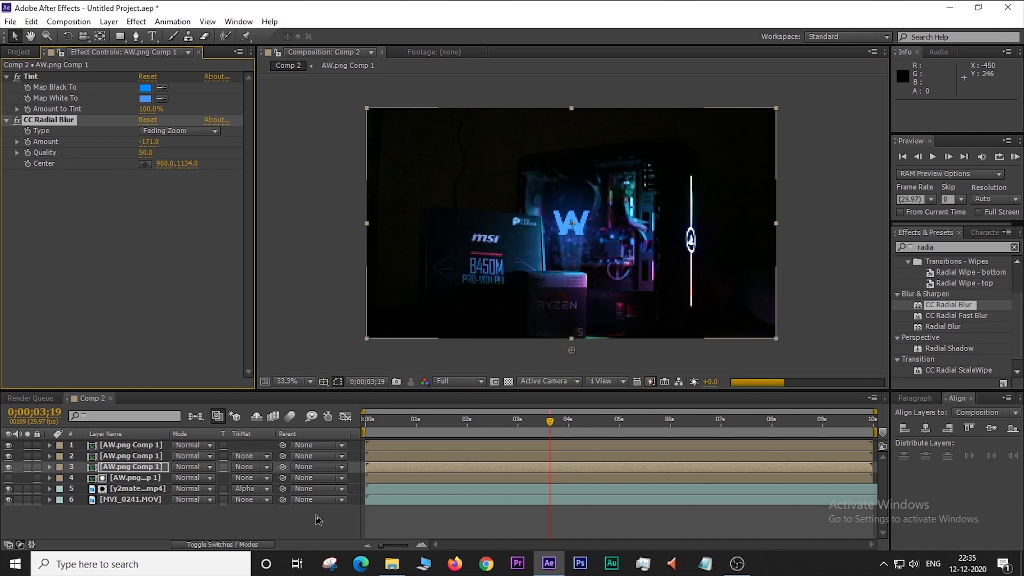
left_click(324, 524)
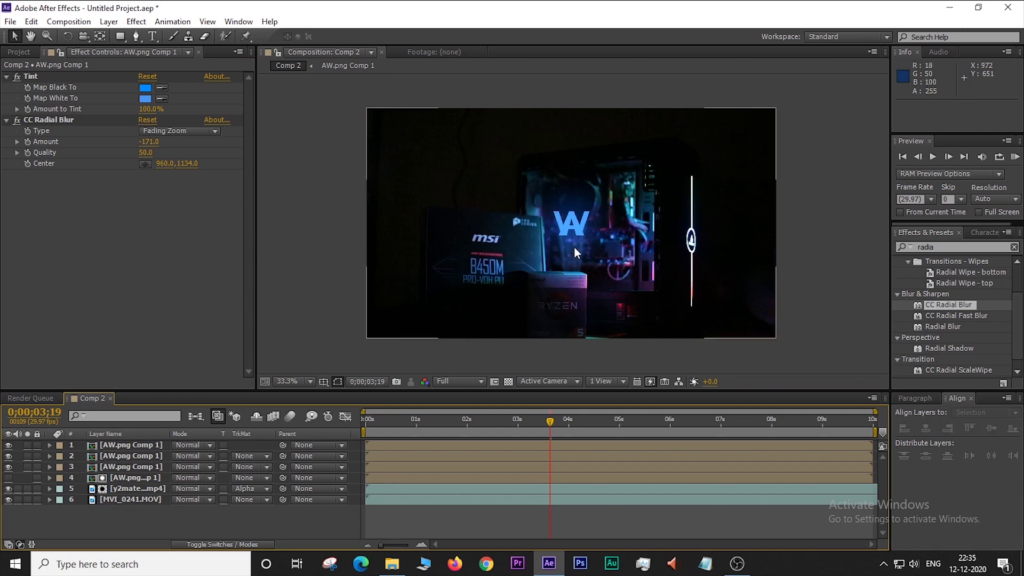
left_click(131, 468)
left_click(130, 476)
left_click(131, 468)
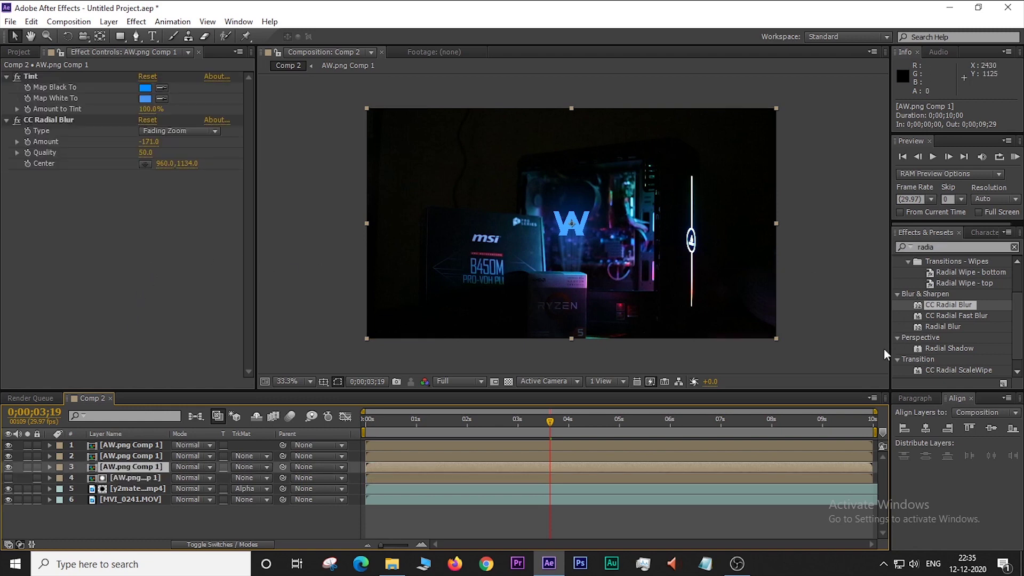
Lower the third logo copy's Transform Opacity to 61%, then collapse and deselect the layer
left_click(49, 467)
left_click(62, 489)
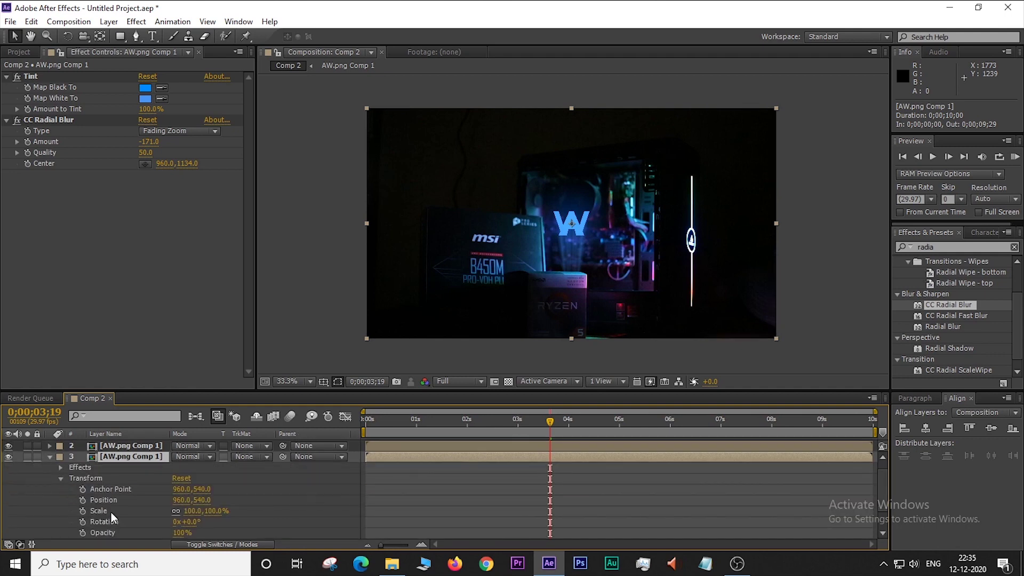
left_click_drag(180, 533, 169, 532)
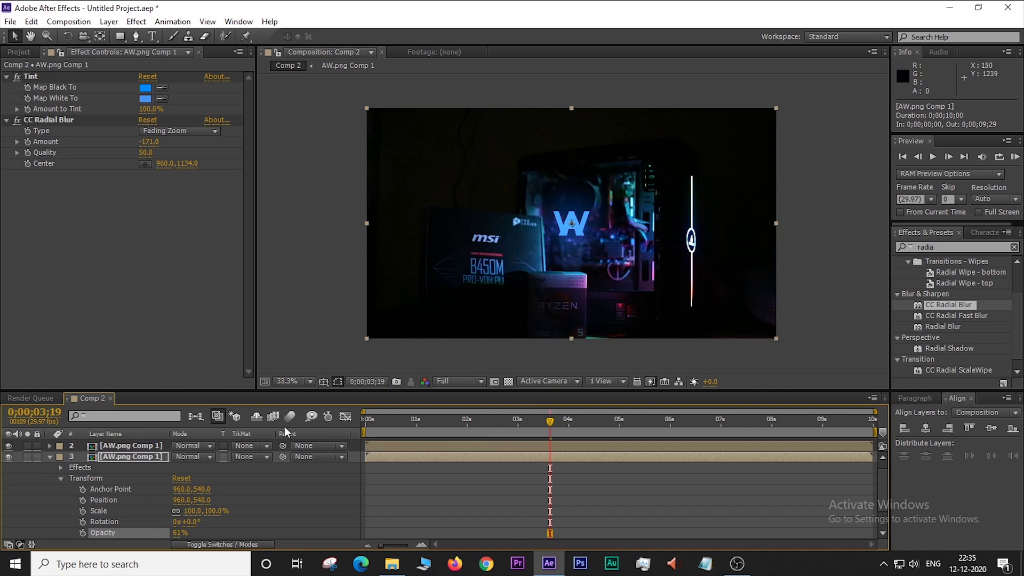
left_click(49, 458)
left_click(177, 510)
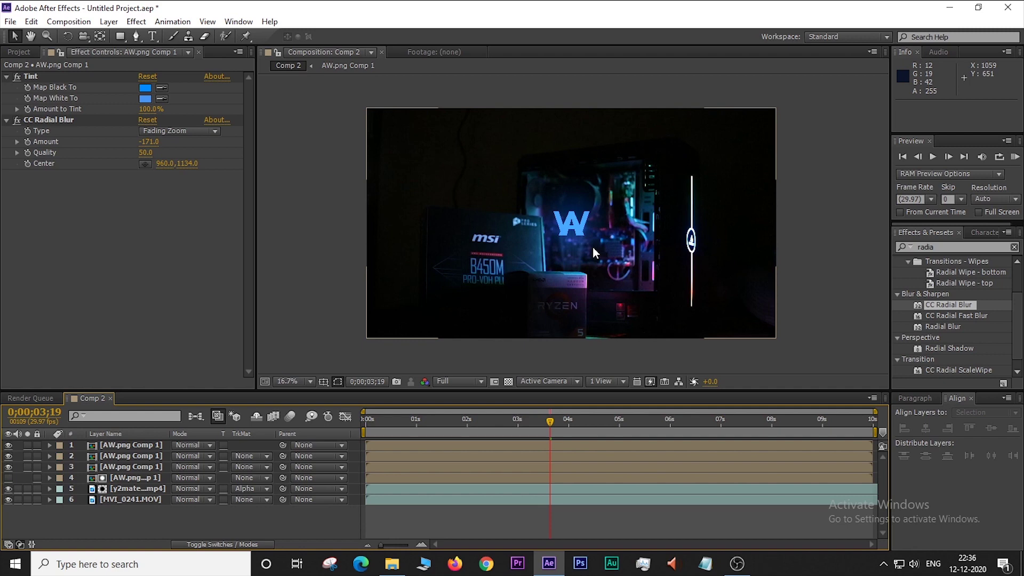
Zoom the viewer to 50% and play the preview from about two seconds
left_click(308, 379)
left_click(302, 271)
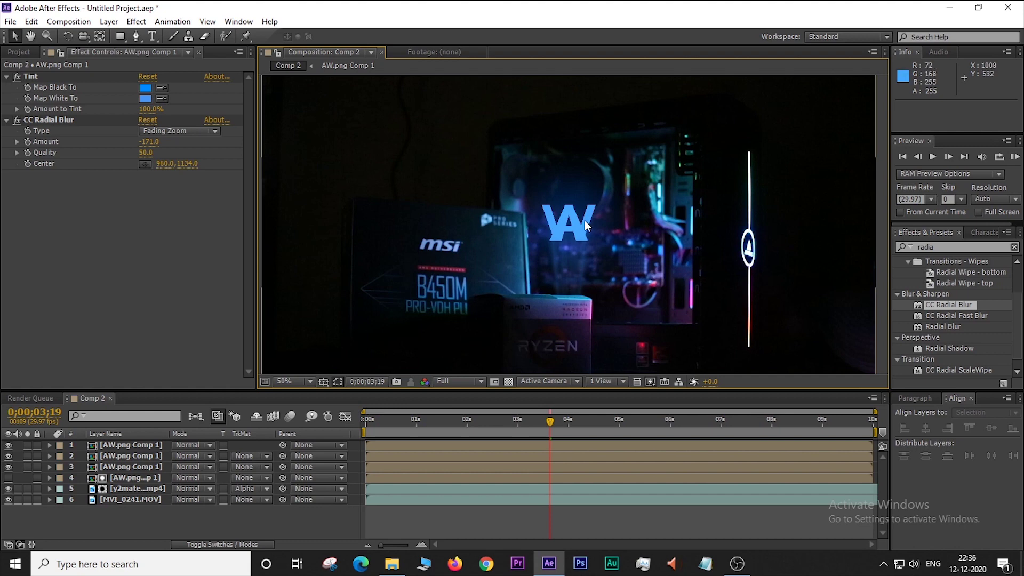
left_click(112, 445)
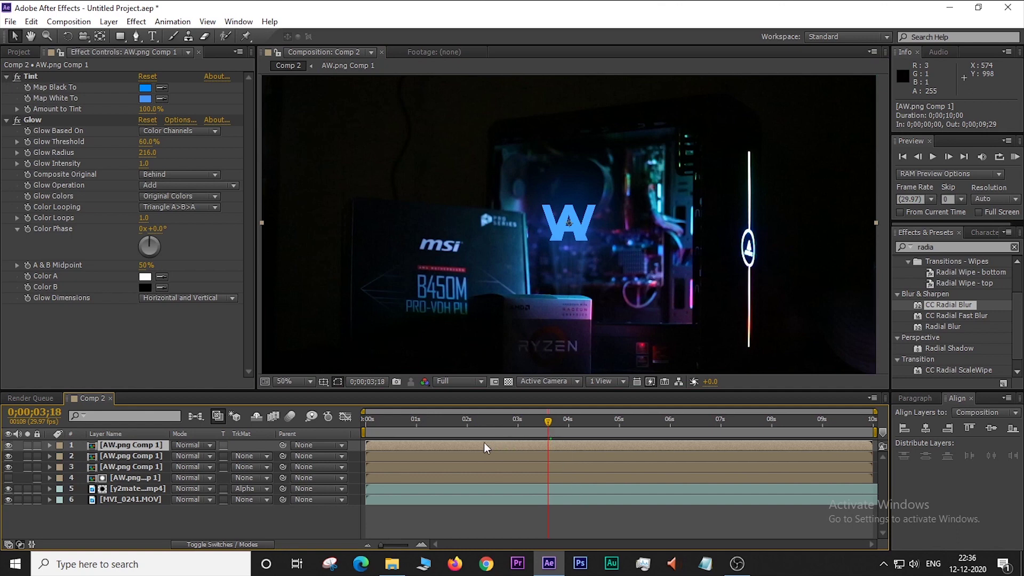
left_click(484, 421)
key("space")
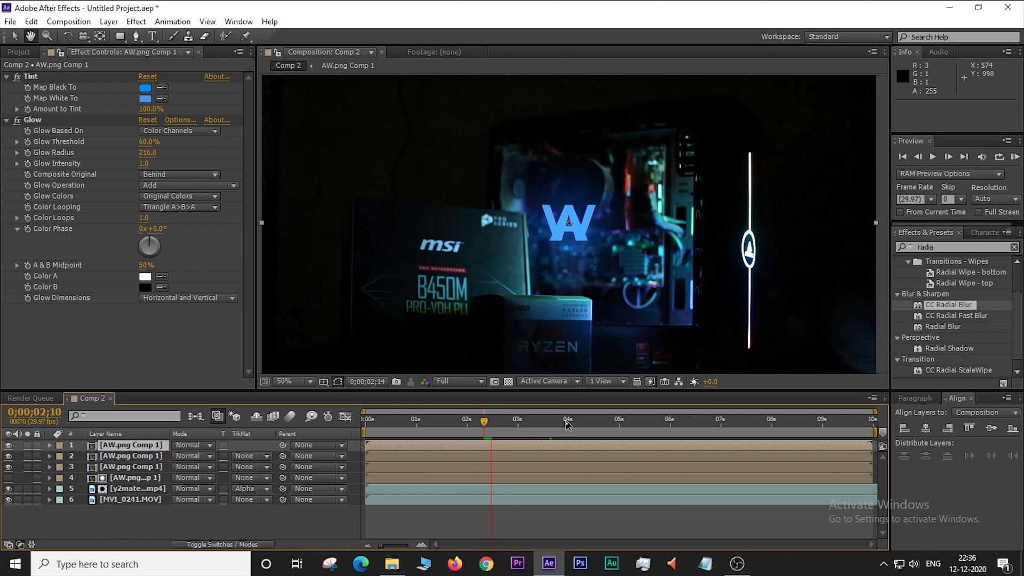
Switch the preview resolution to Quarter and replay the composition
left_click(466, 386)
left_click(468, 453)
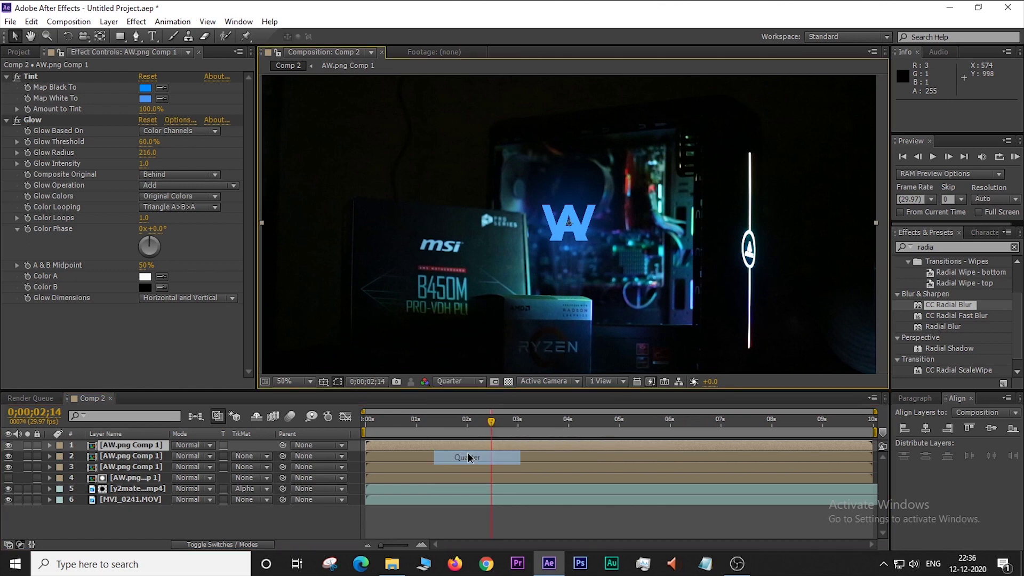
left_click(477, 434)
key("space")
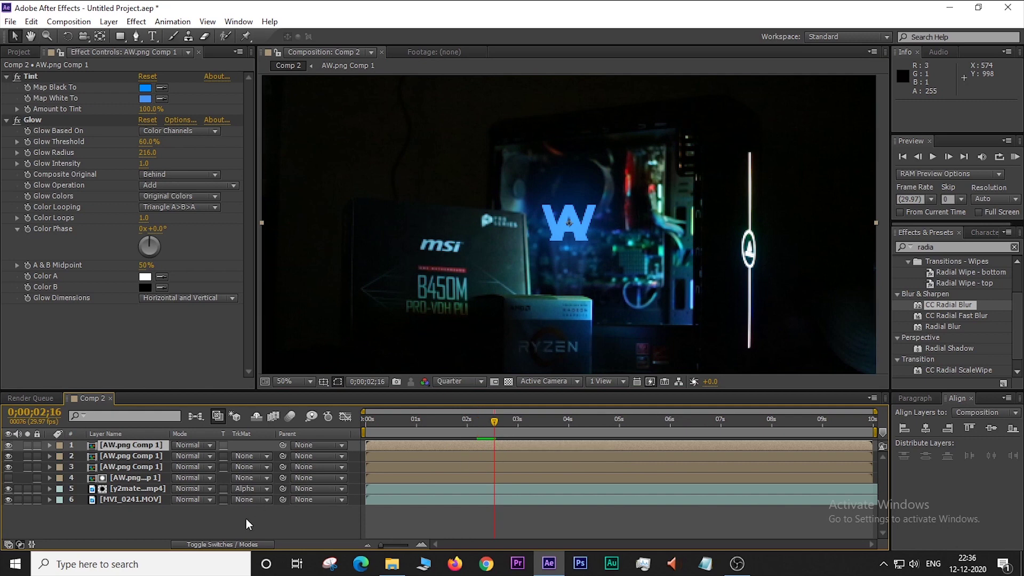
left_click(247, 518)
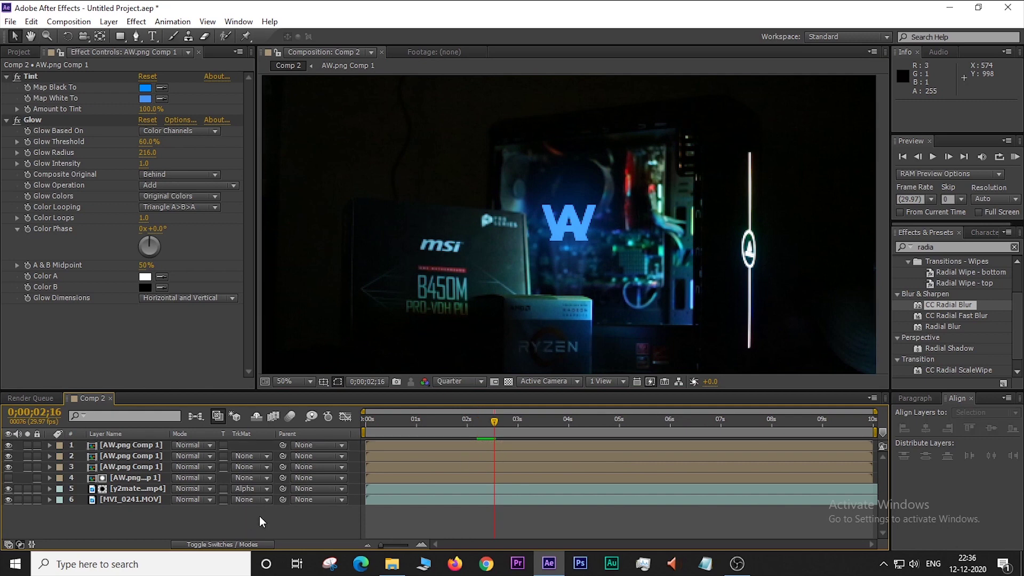
Select logo layers 1–3 and pre-compose them, moving all attributes, into Pre-comp 1
left_click(151, 444)
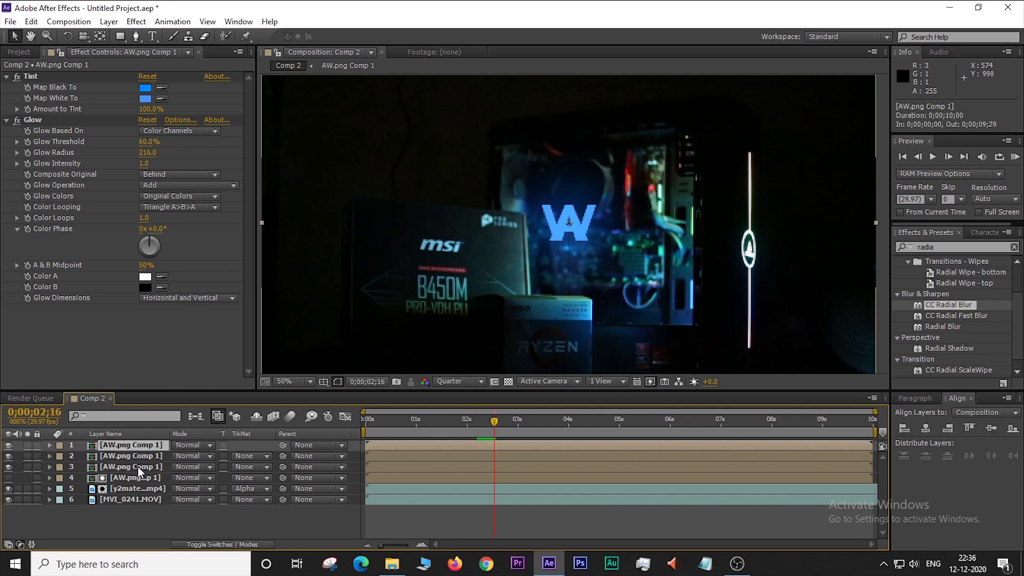
left_click(138, 466, "shift")
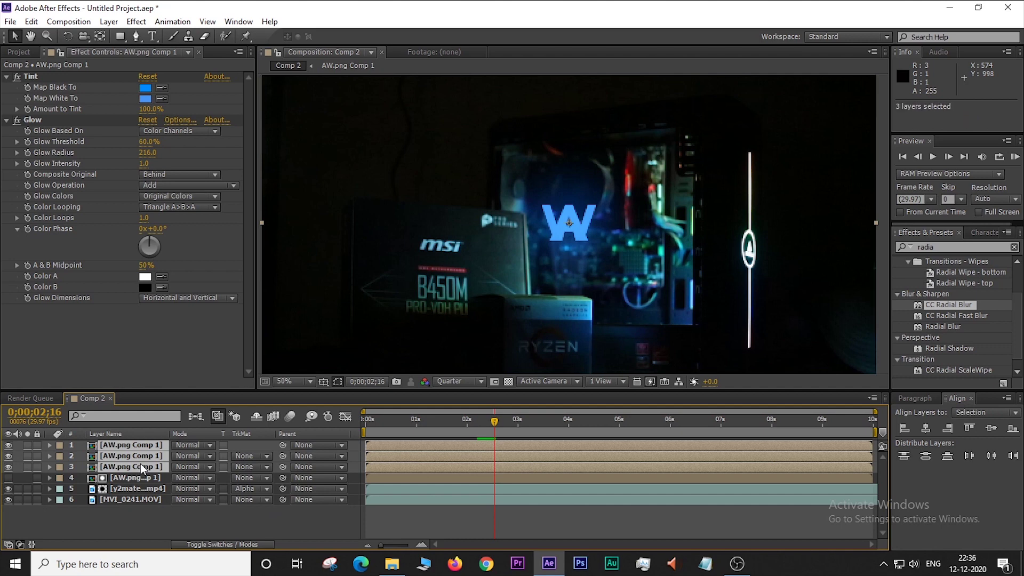
right_click(141, 467)
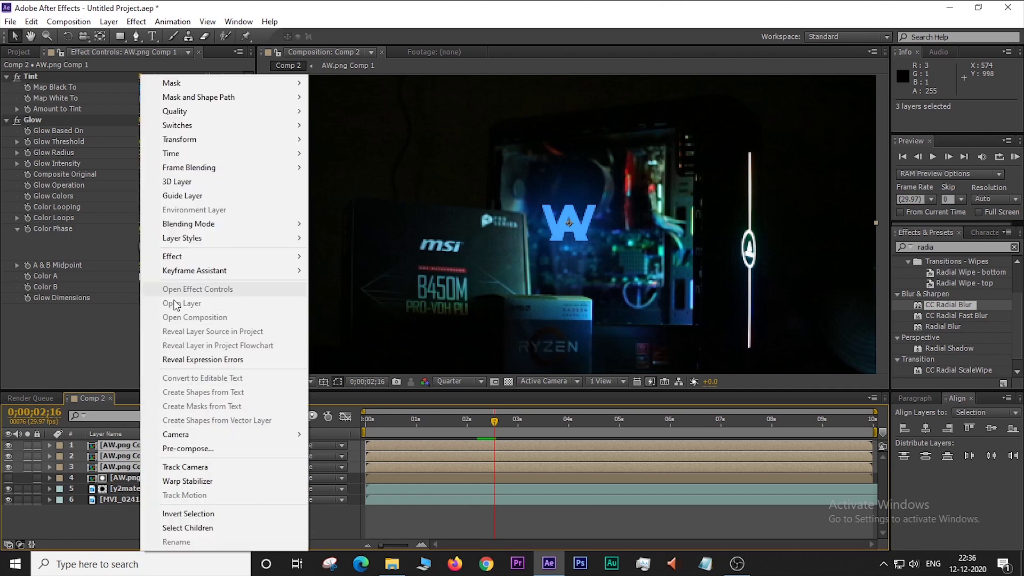
mouse_move(183, 438)
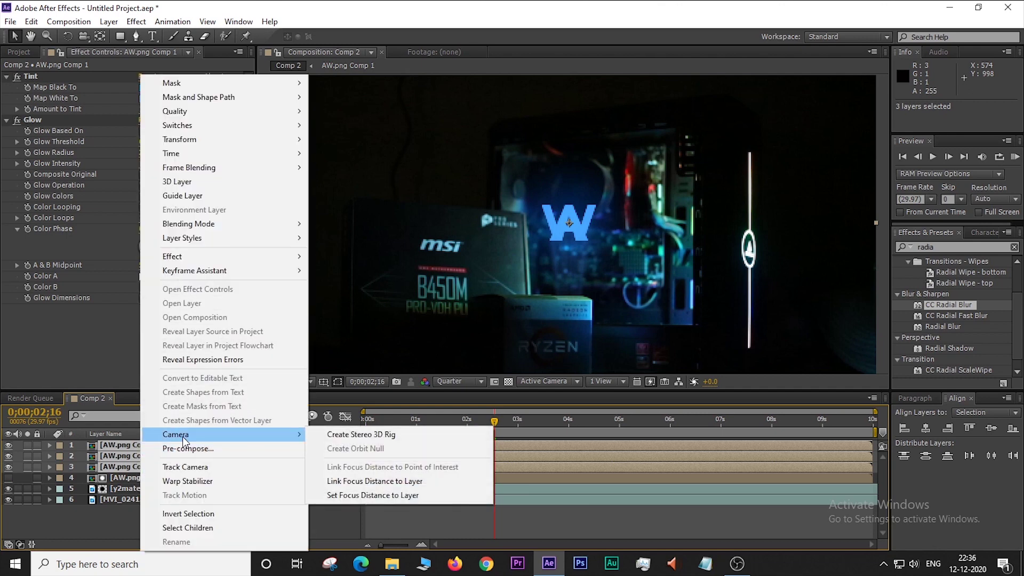
left_click(182, 448)
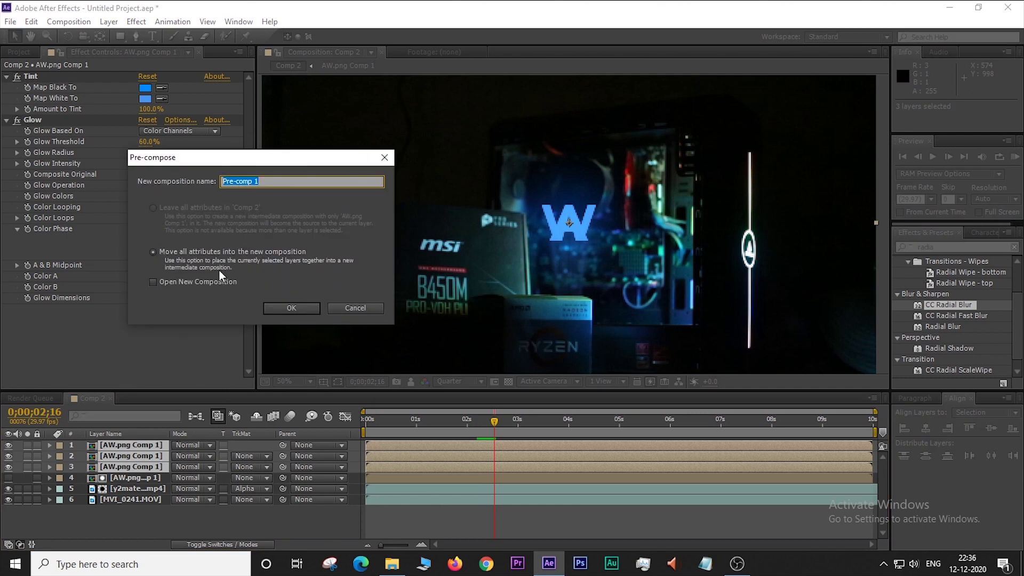
left_click(285, 308)
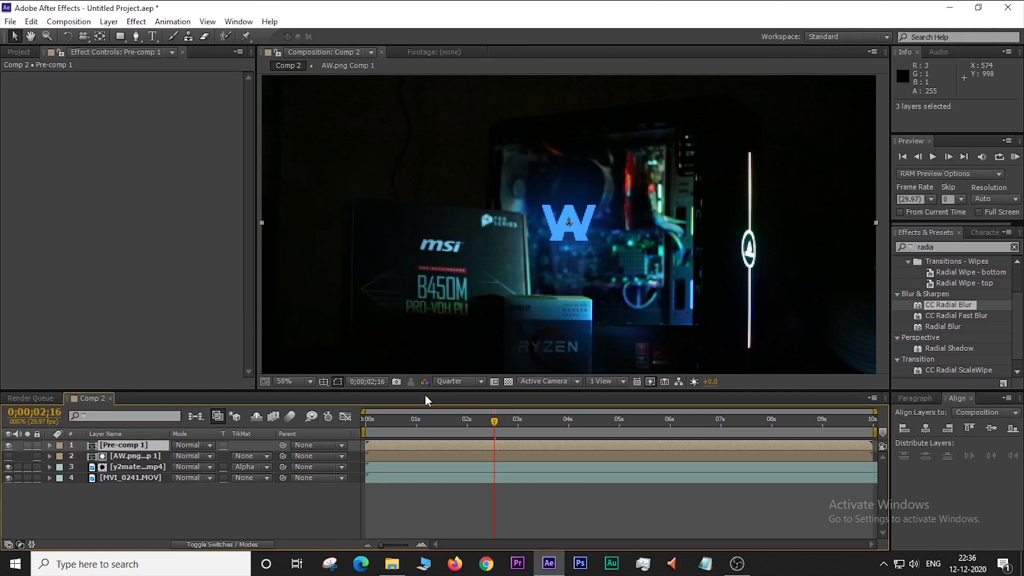
Drag Pre-comp 1 down to third in the stack, below the glitch overlay clip
left_click_drag(486, 419, 441, 437)
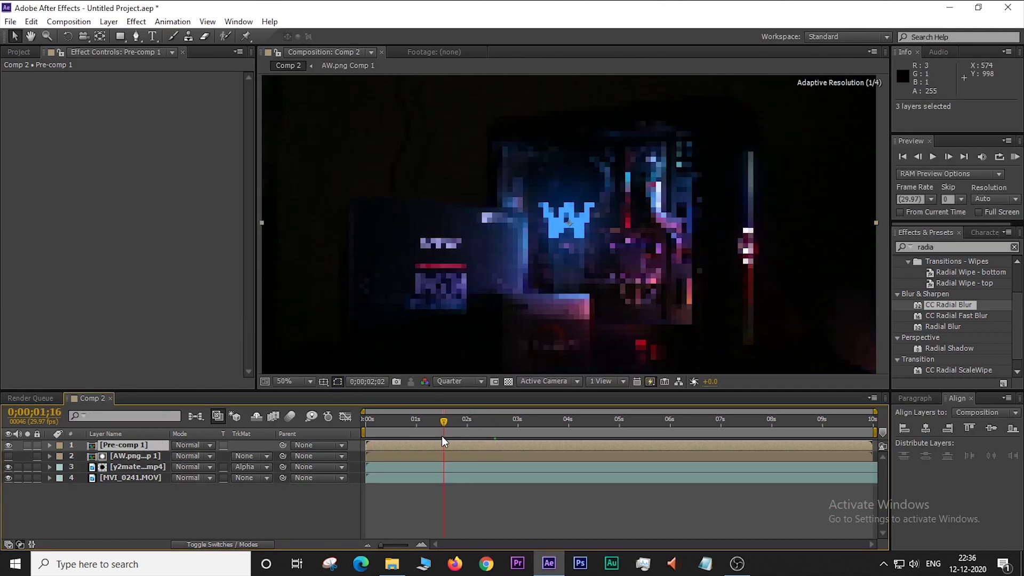
left_click(142, 517)
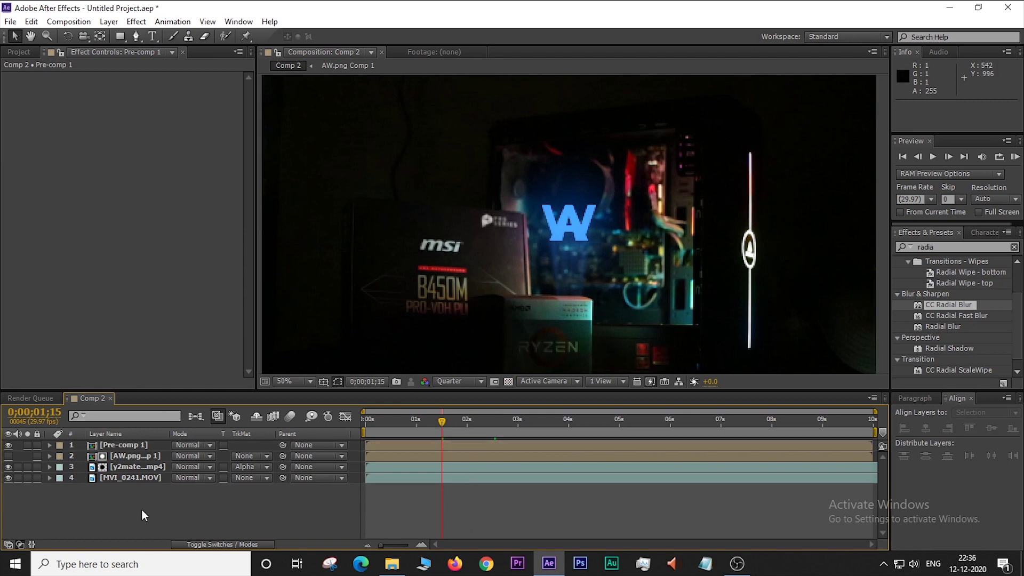
left_click(131, 454)
left_click(125, 464)
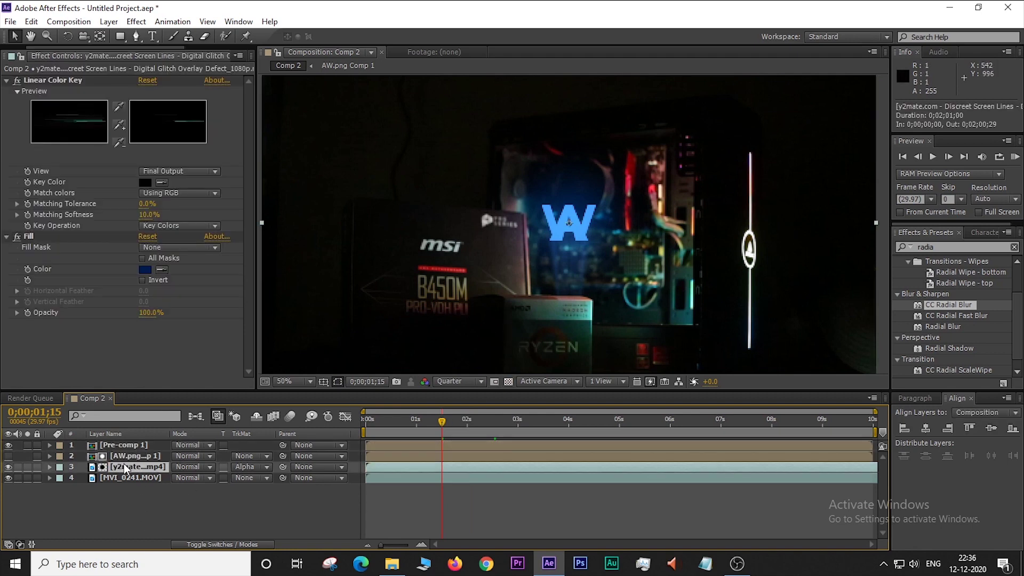
left_click(136, 495)
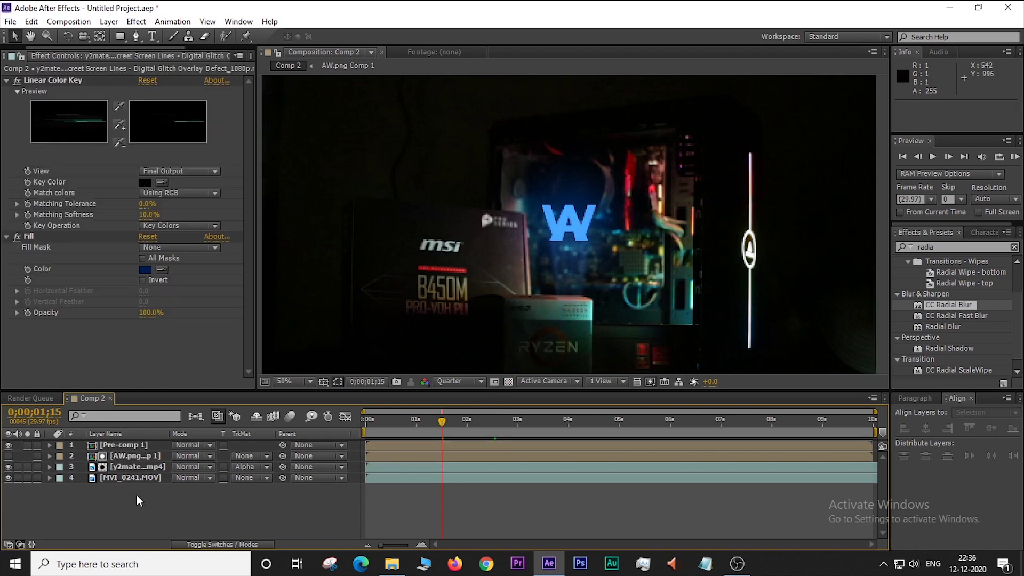
left_click(127, 443)
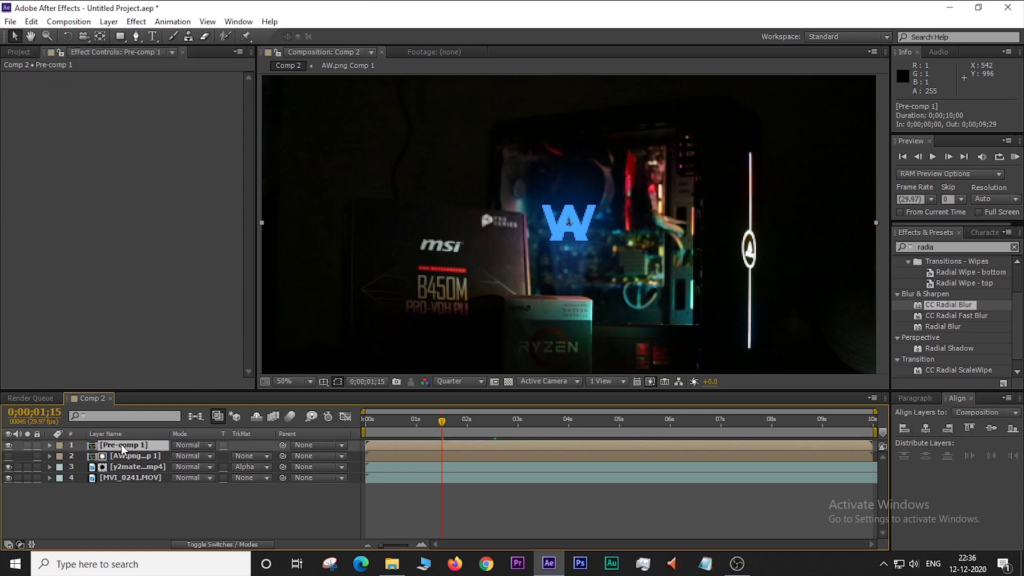
left_click_drag(121, 444, 119, 471)
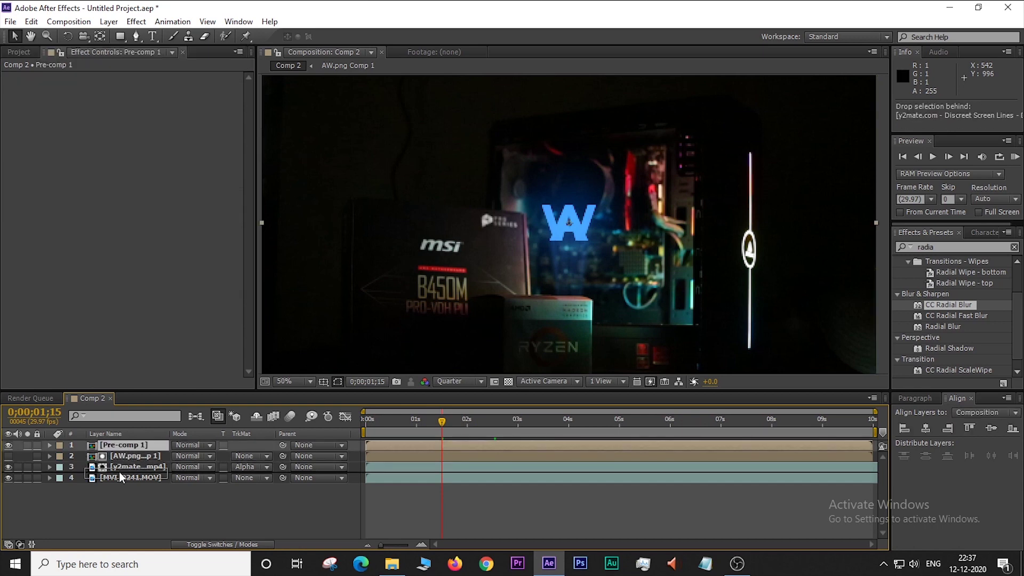
left_click(251, 496)
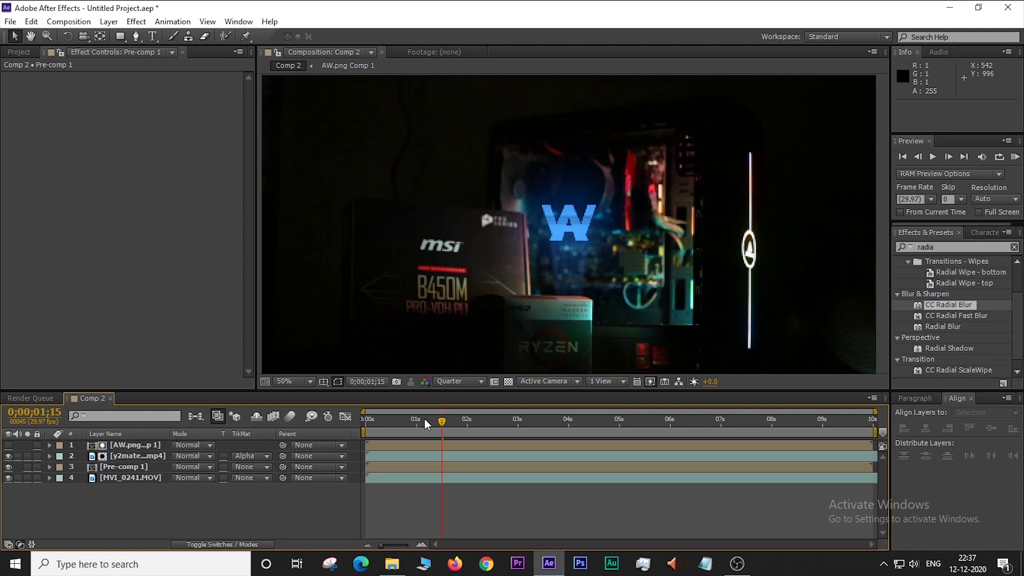
Return near the start of Comp 2 and play the preview
left_click_drag(434, 420, 403, 434)
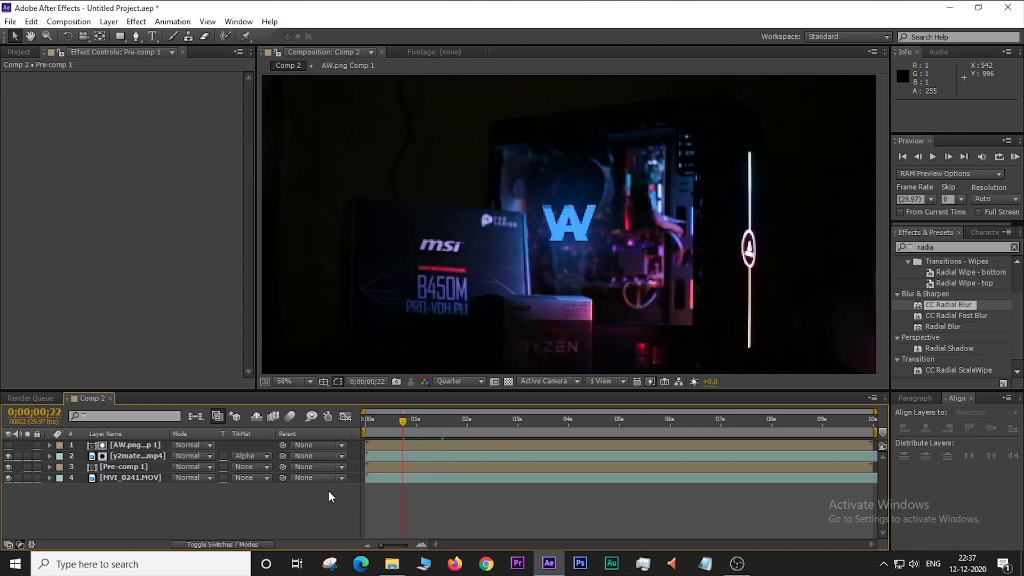
key("h")
key("space")
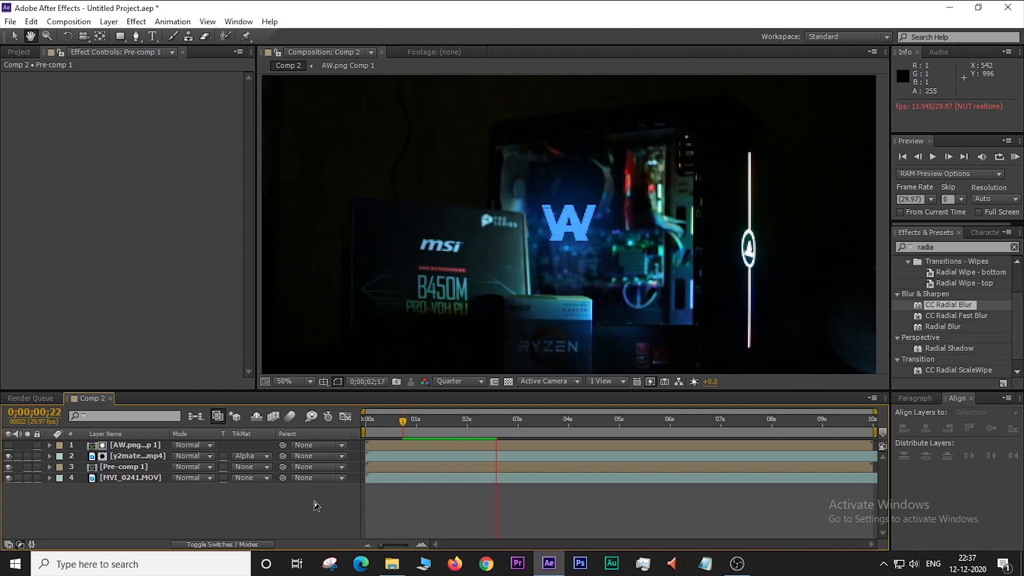
Stop playback, zoom the viewer to 33.3%, and replay the preview from the one-second mark
key("space")
left_click(449, 380)
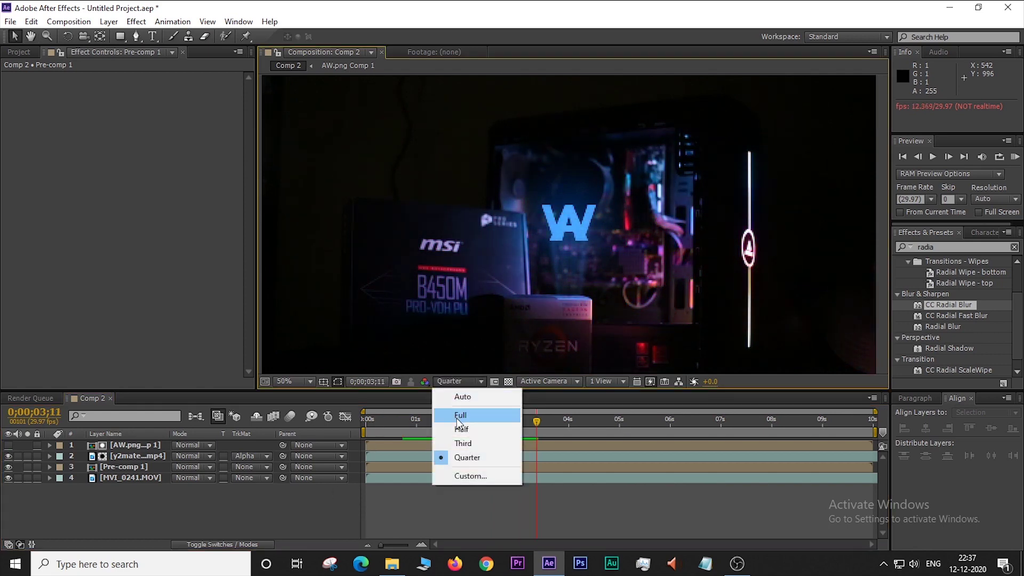
left_click(308, 377)
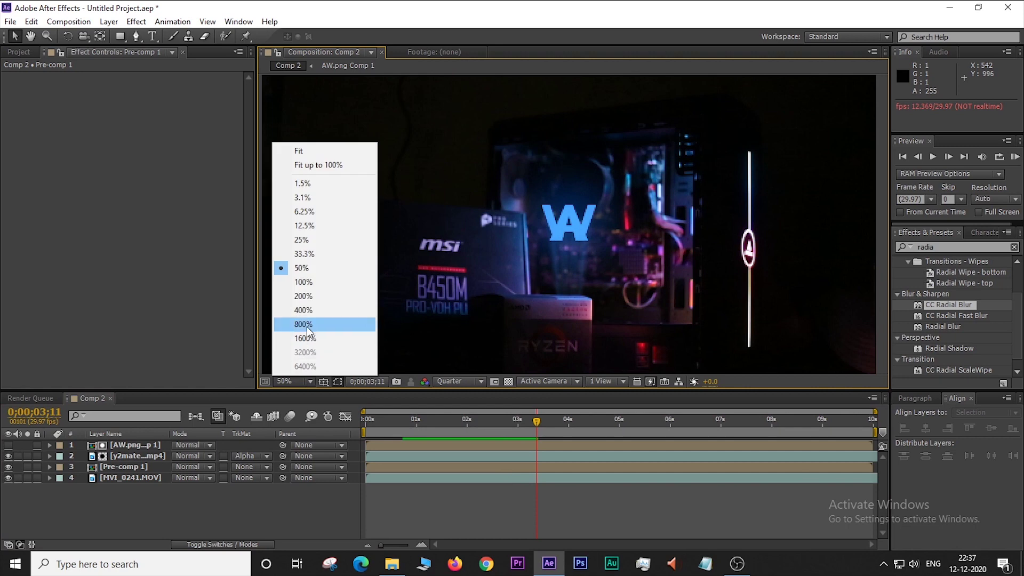
left_click(320, 257)
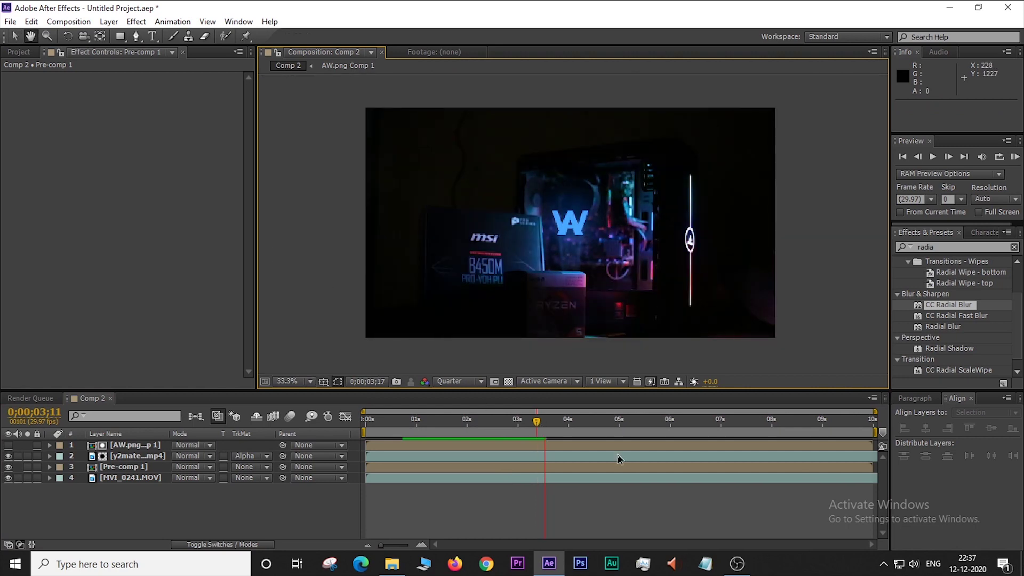
left_click(558, 420)
left_click_drag(557, 420, 416, 421)
key("space")
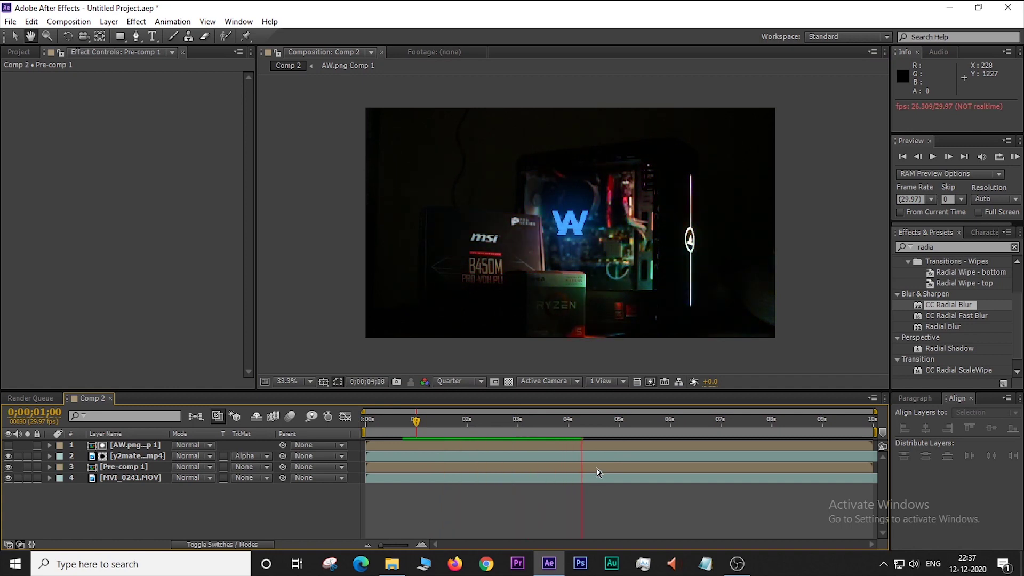
left_click(521, 239)
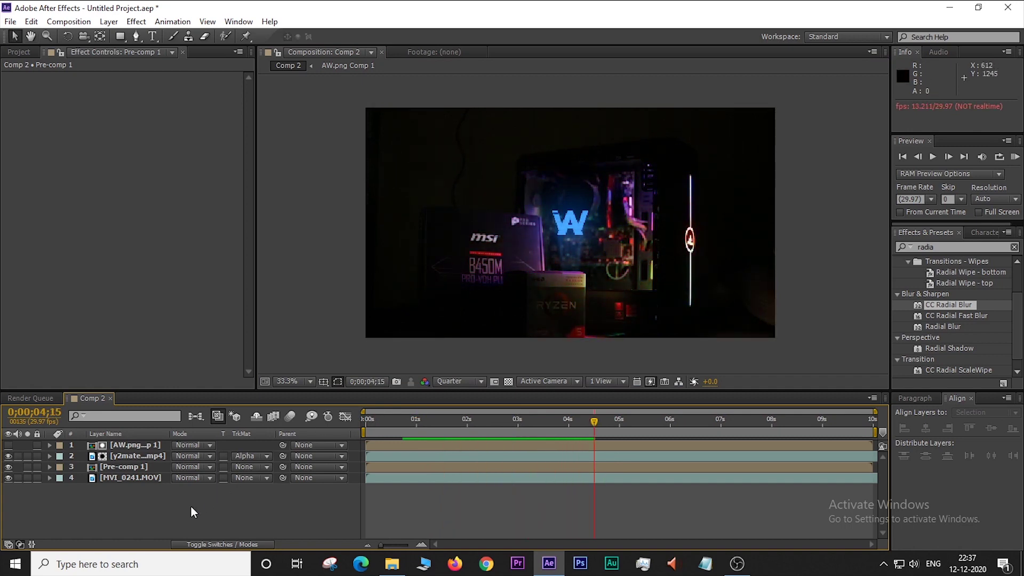
left_click(140, 446)
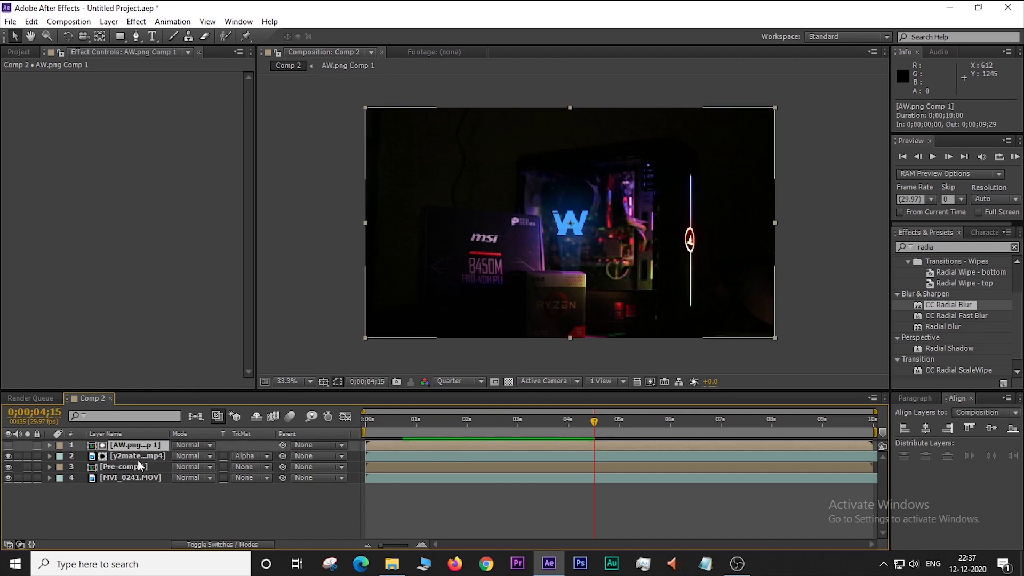
left_click(133, 465)
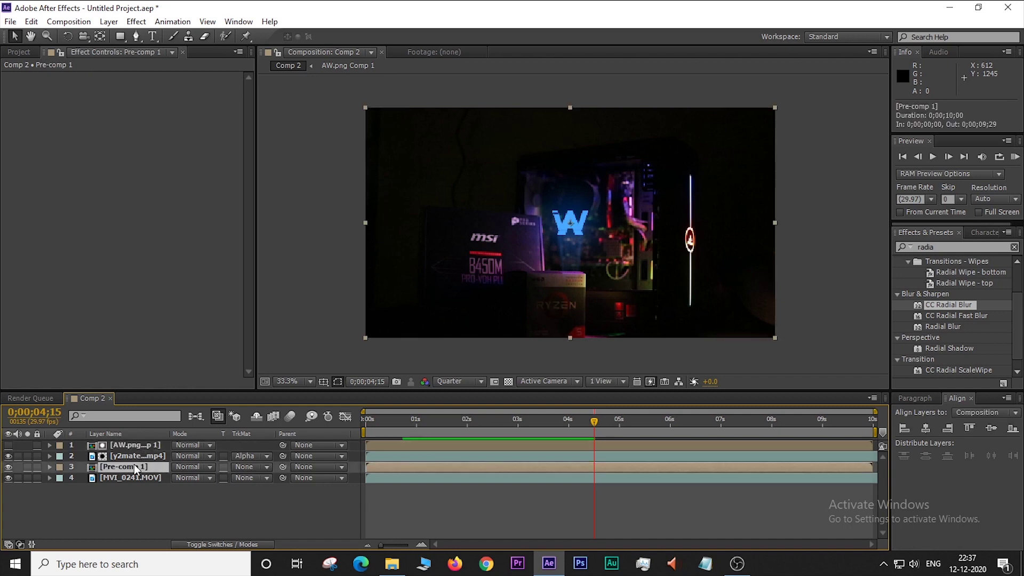
left_click(50, 466)
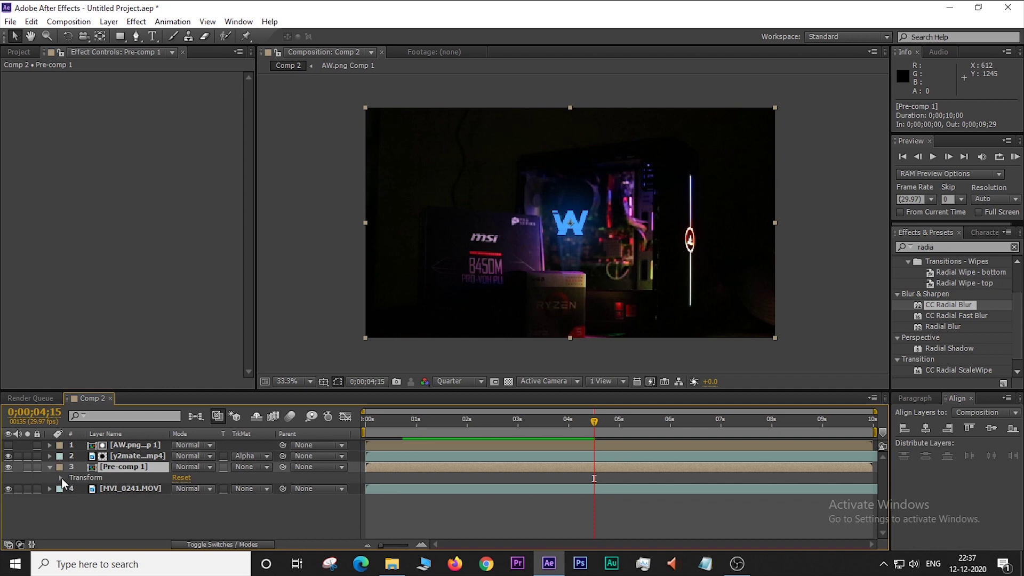
left_click(60, 477)
left_click(183, 533)
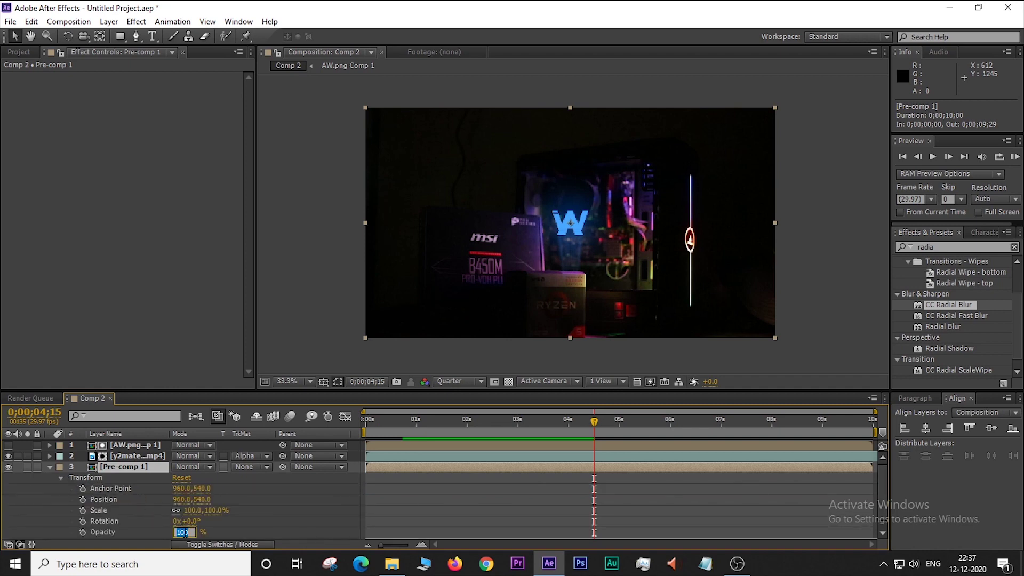
type("85")
key("Return")
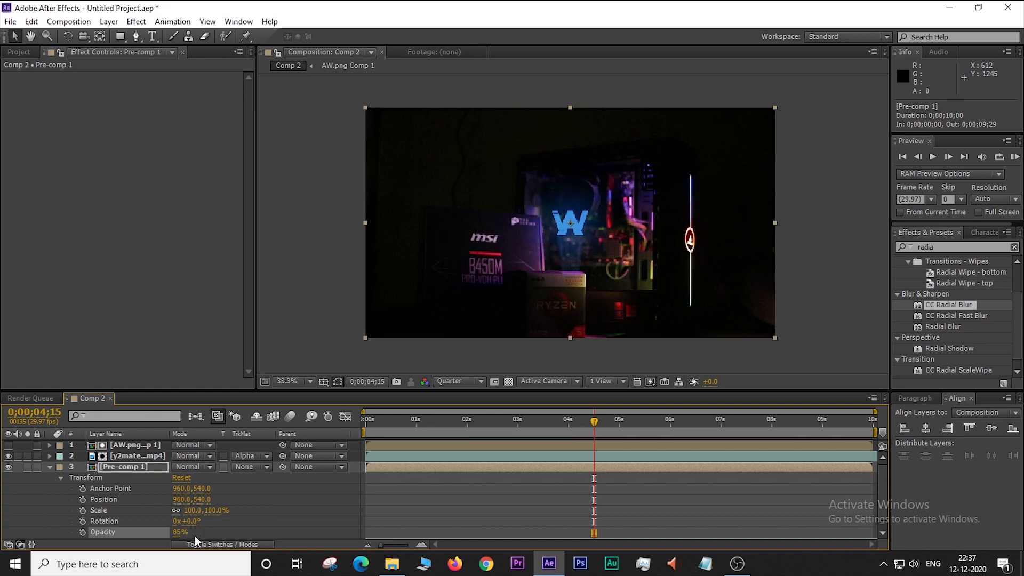
left_click(400, 365)
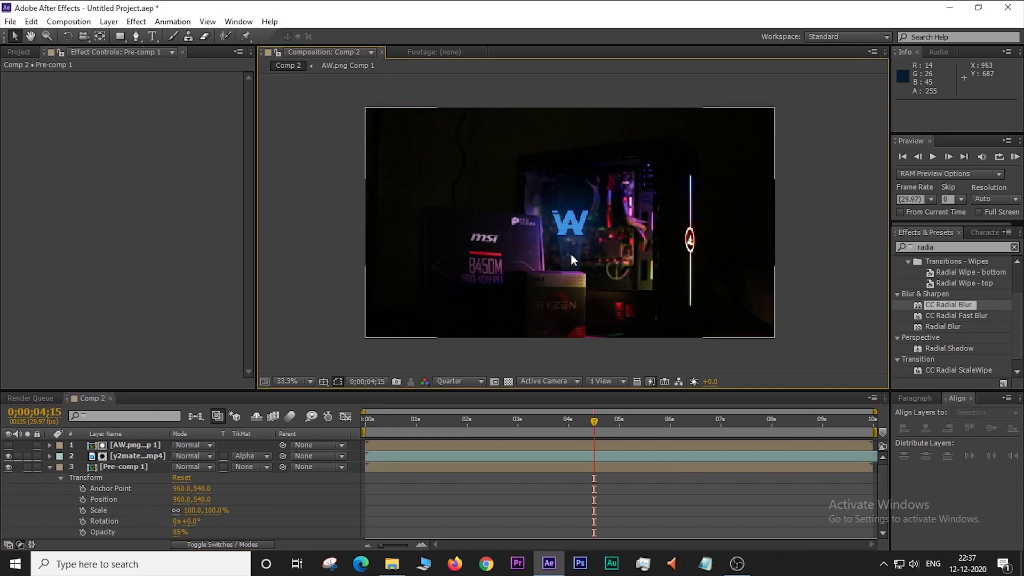
key("ctrl+z")
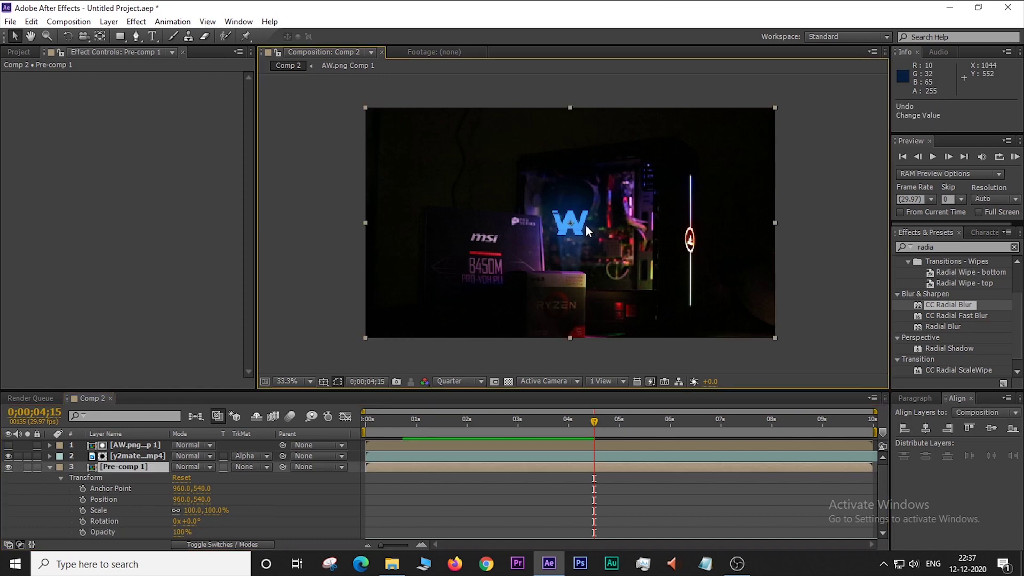
left_click(50, 467)
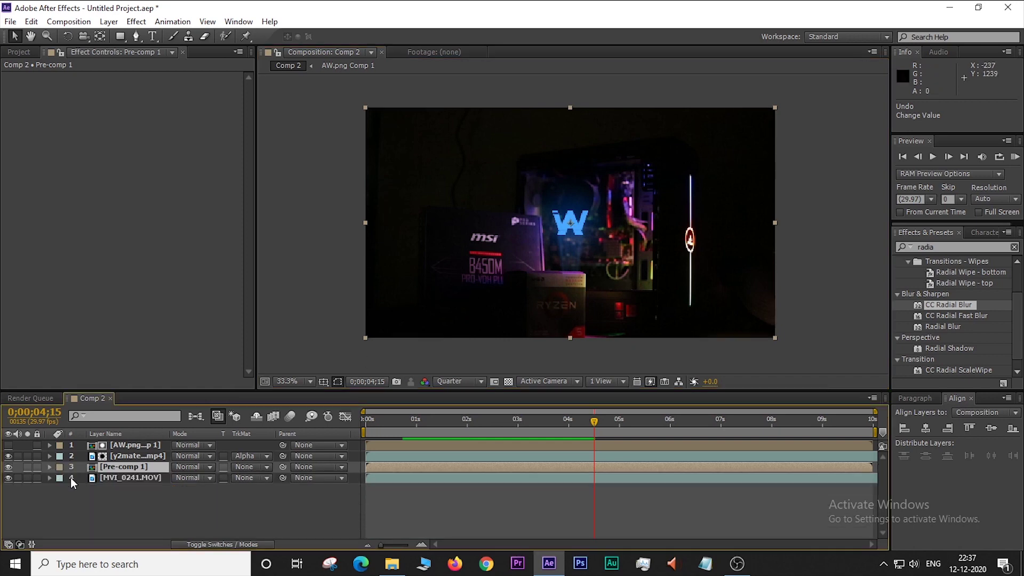
left_click(75, 488)
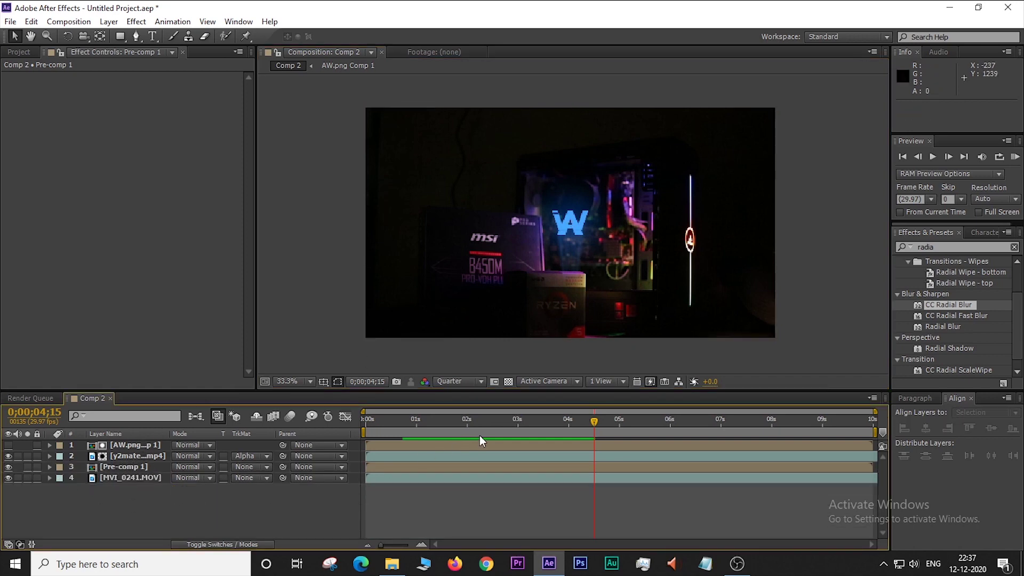
Pre-compose the AW.png Comp 1, glitch overlay and Pre-comp 1 layers into a new Pre-comp 2
left_click(115, 445)
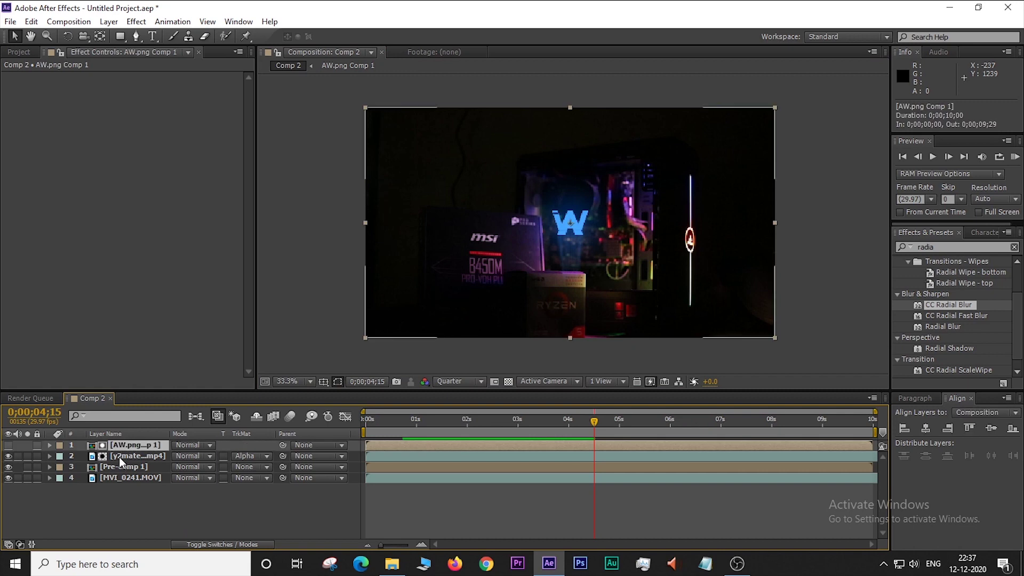
left_click(117, 464, "shift")
right_click(122, 462)
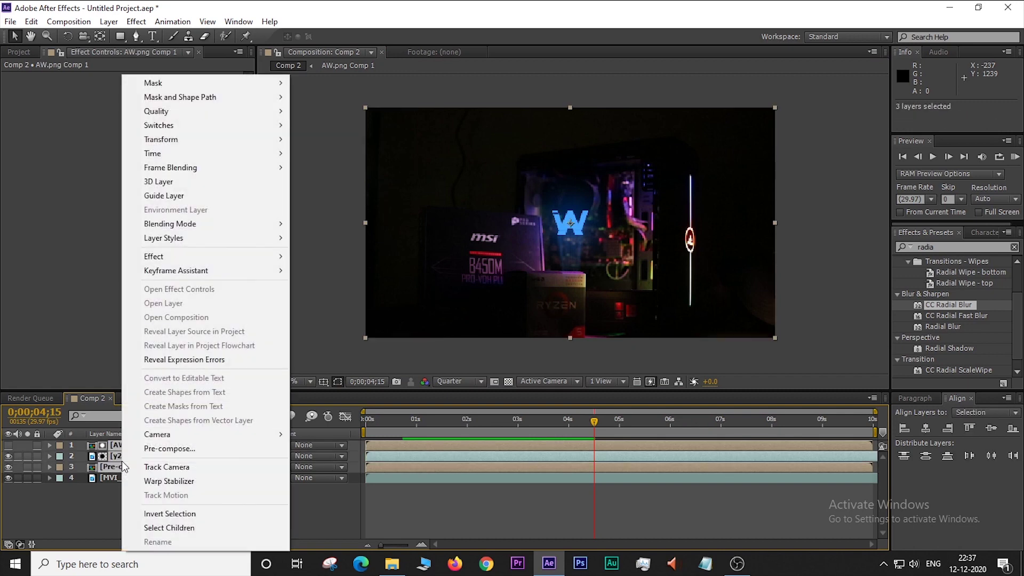
left_click(149, 444)
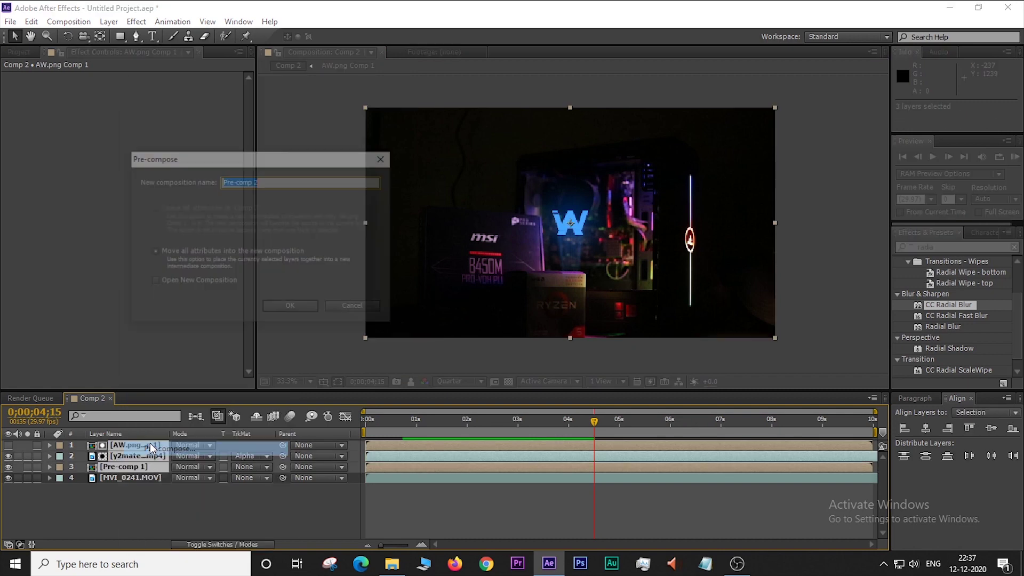
left_click(296, 309)
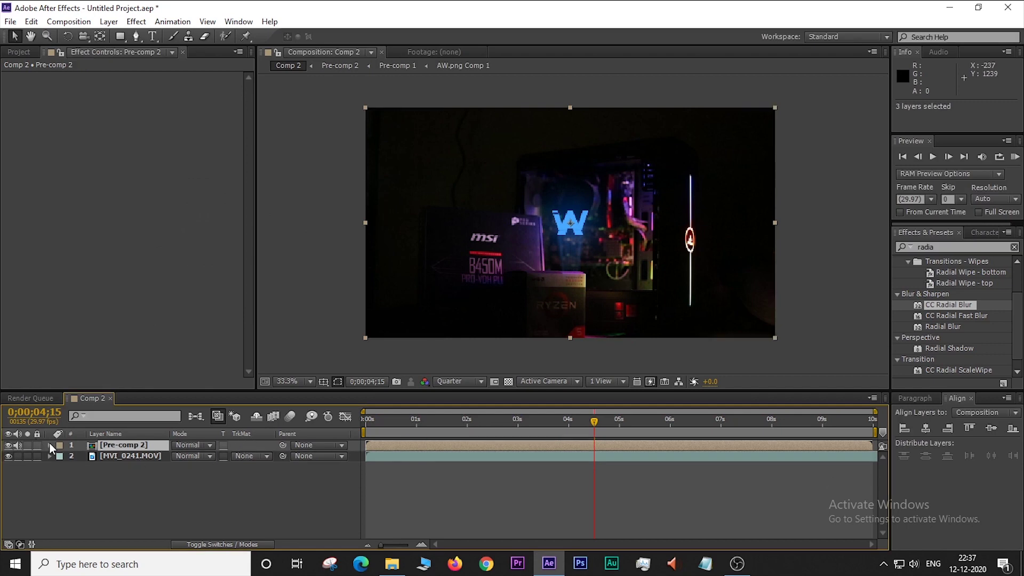
left_click(50, 446)
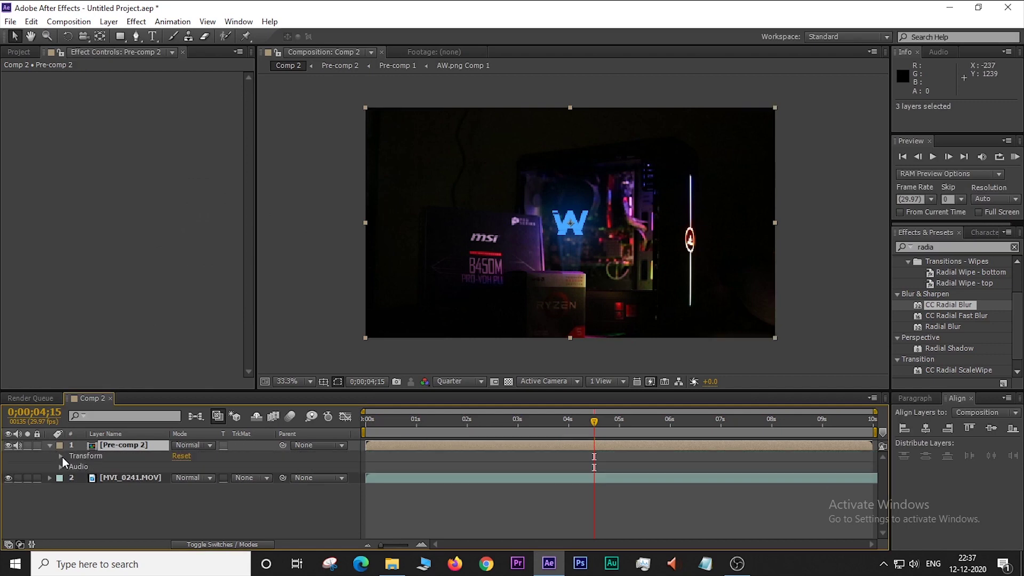
Scale Pre-comp 2 down to 85% and nudge it slightly lower in the frame
left_click(60, 456)
left_click_drag(211, 489, 201, 489)
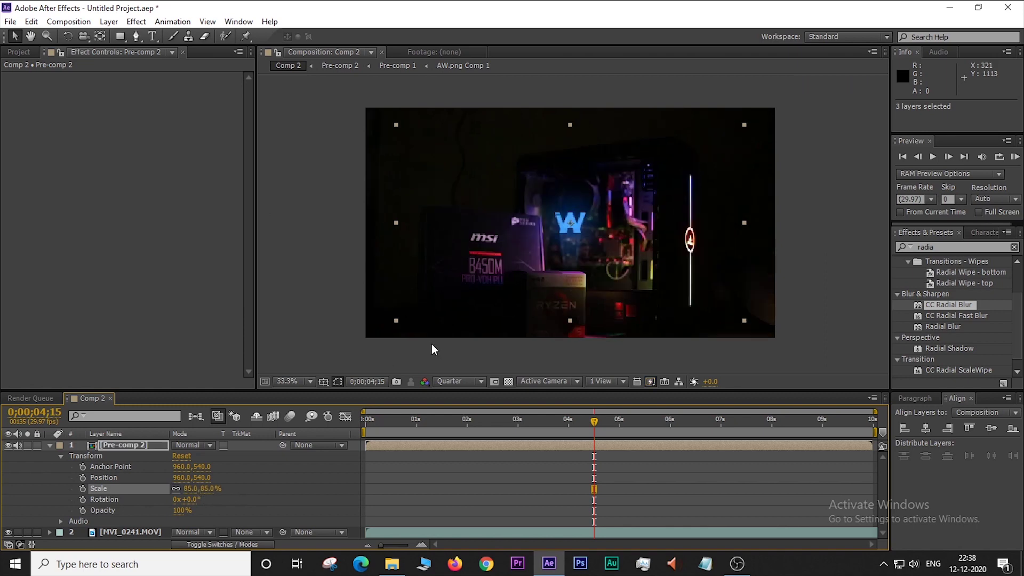
left_click(327, 343)
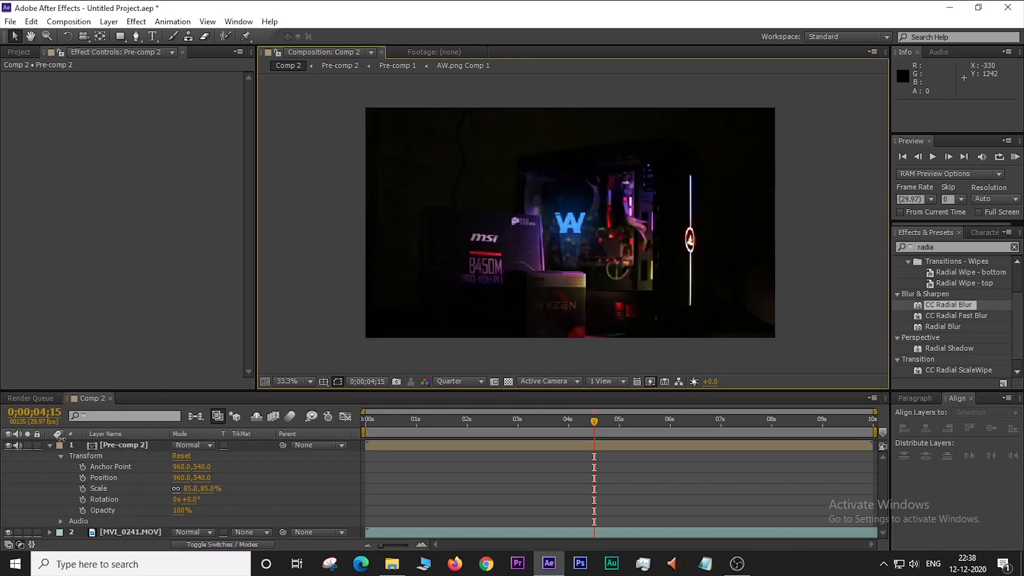
left_click(50, 445)
left_click(114, 445)
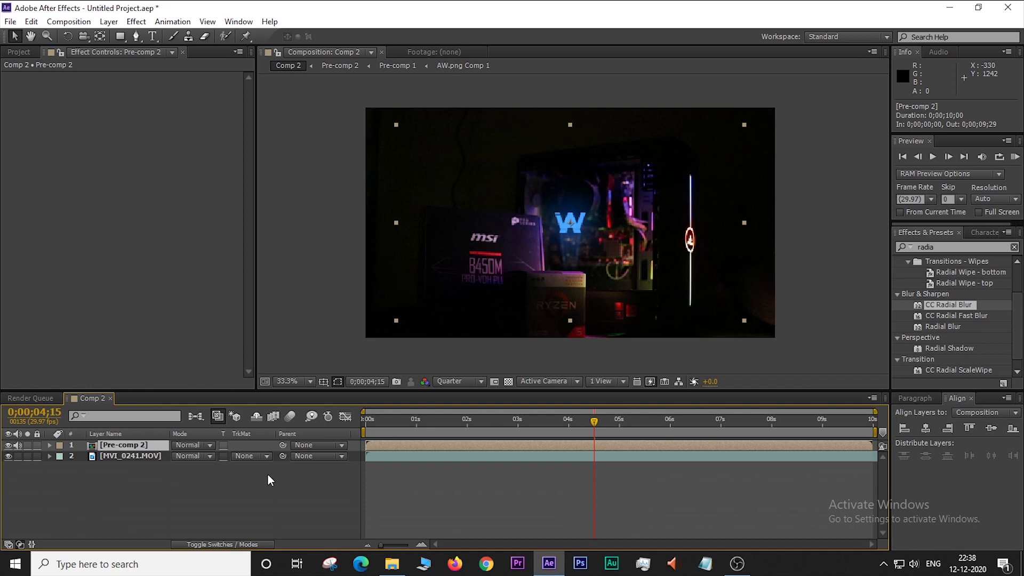
key("Down")
key("Down")
key("Down")
key("Down")
key("Down")
key("Down")
key("Down")
key("Down")
key("Down")
key("Down")
key("Down")
key("Down")
Preview playback from about 0;00;01;17, then park the time indicator at 0;00;03;02
left_click(271, 494)
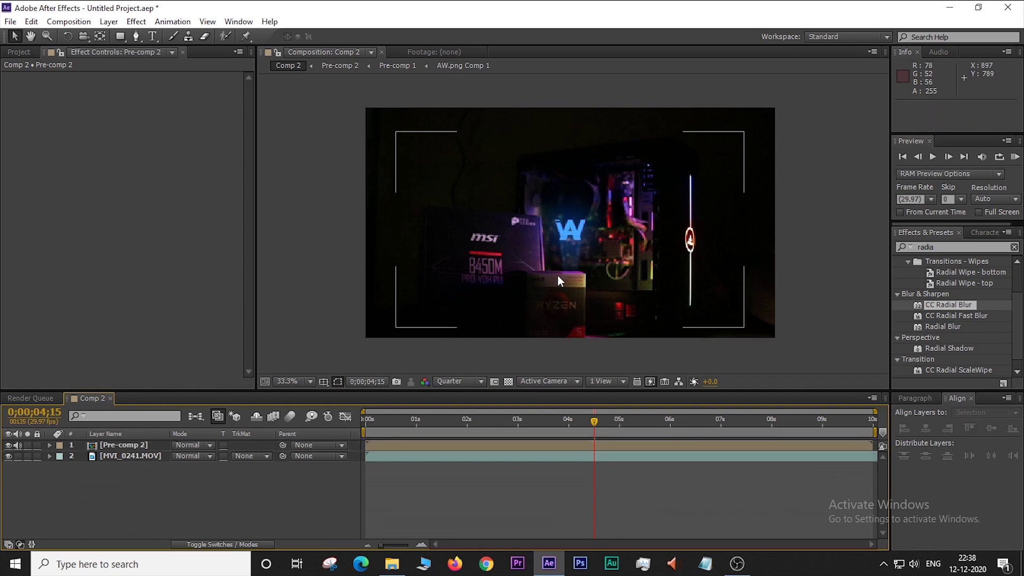
left_click_drag(594, 419, 445, 442)
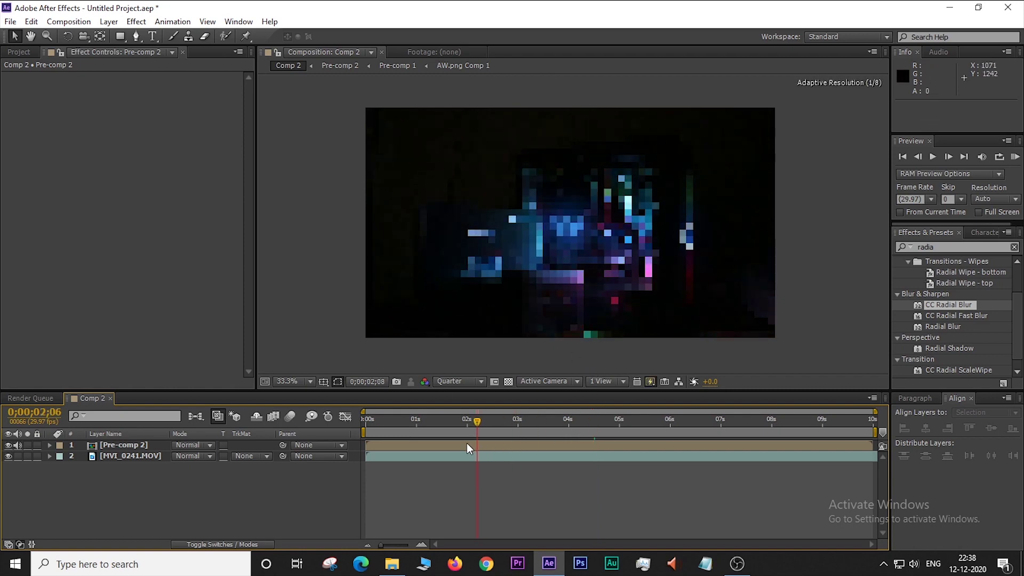
key("space")
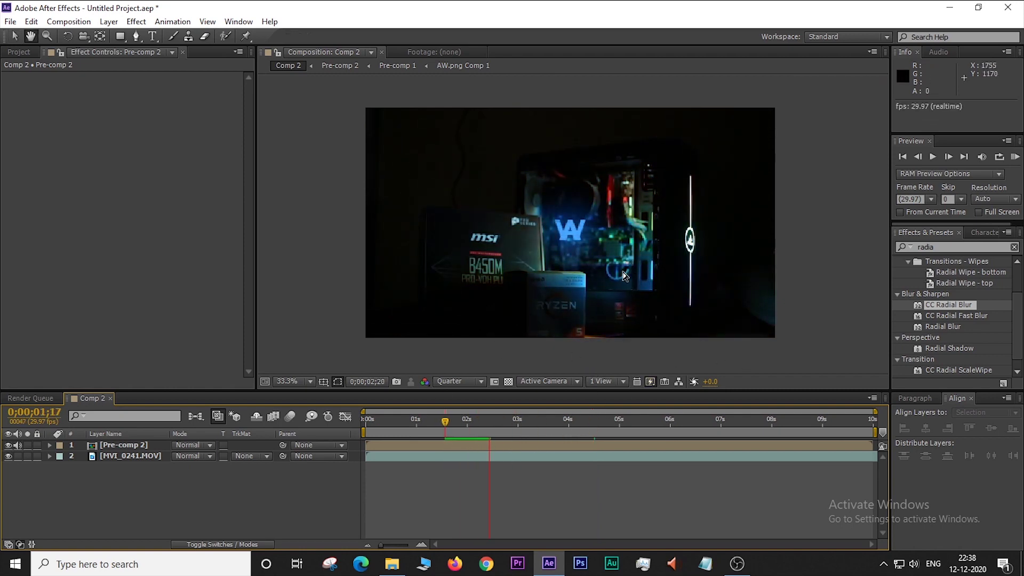
key("space")
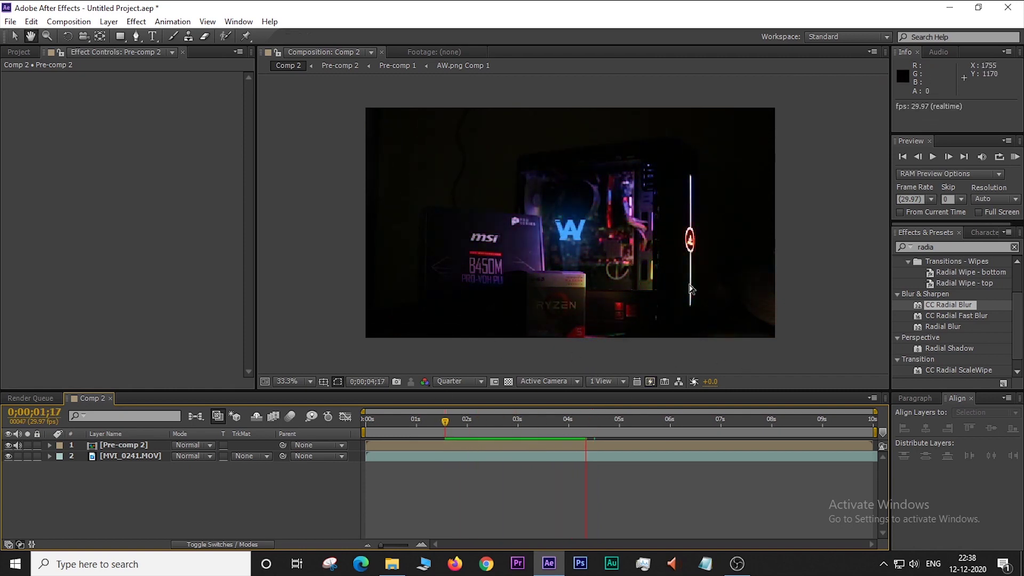
key("space")
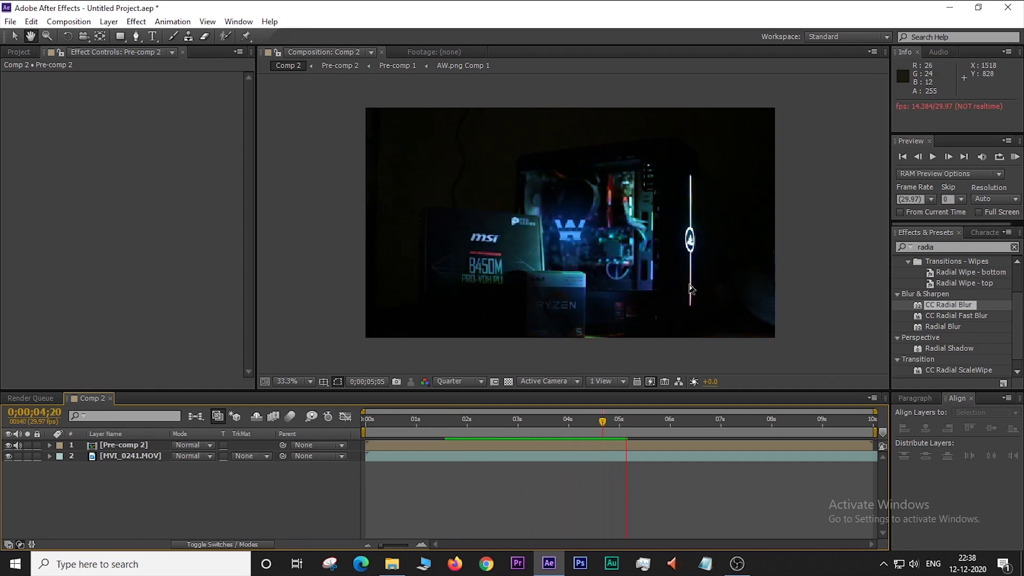
key("space")
left_click_drag(625, 427, 520, 454)
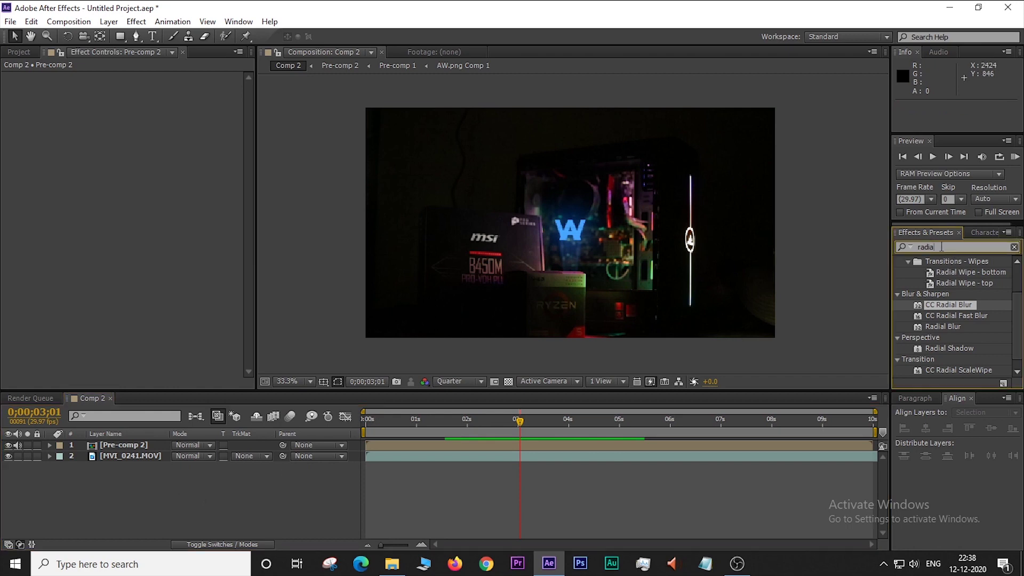
left_click(902, 246)
Apply a Tint effect to Pre-comp 2 with Map White To set to red
type("tint")
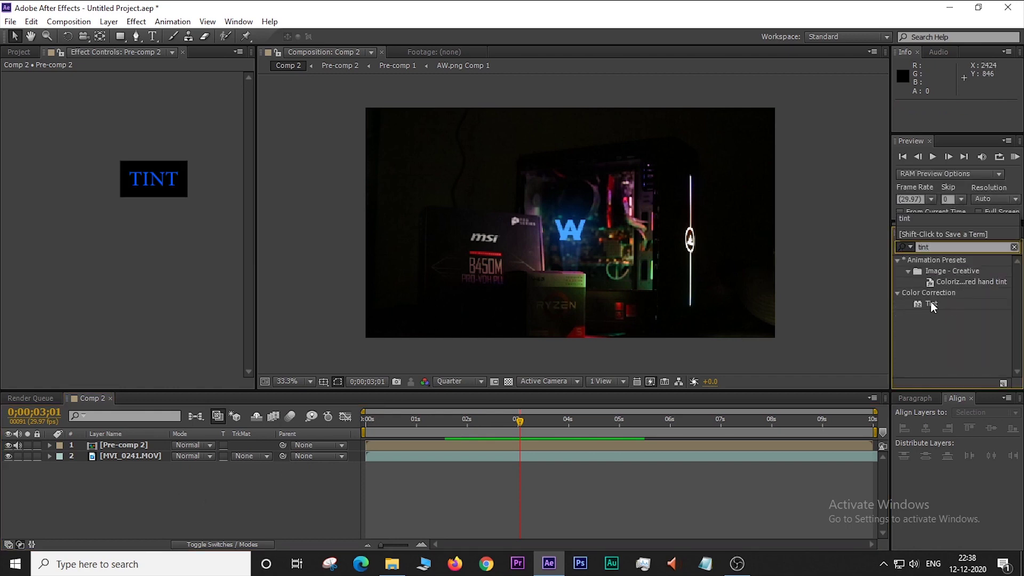
left_click_drag(930, 302, 140, 446)
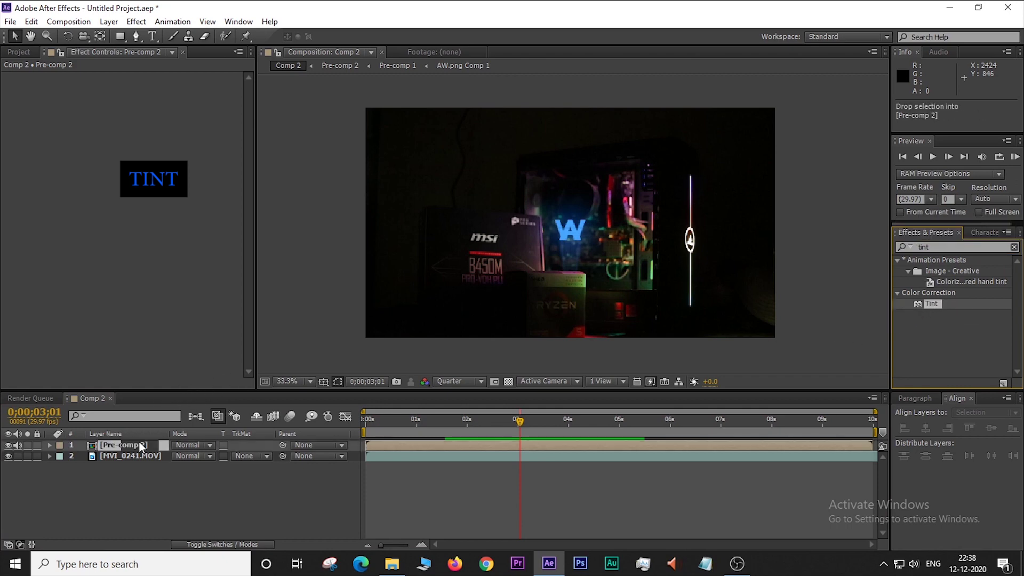
left_click(145, 98)
left_click(294, 374)
left_click(427, 321)
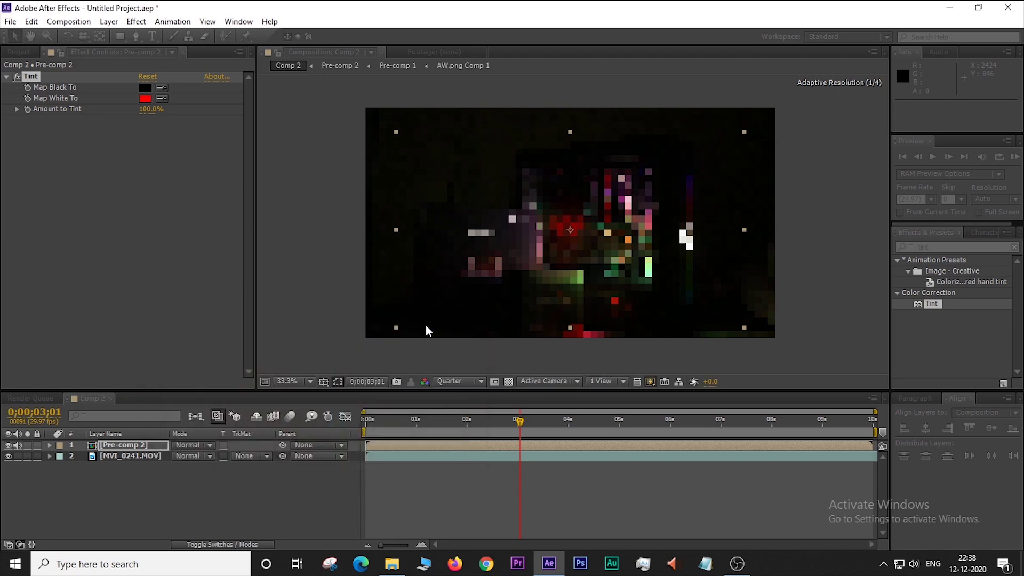
left_click(329, 488)
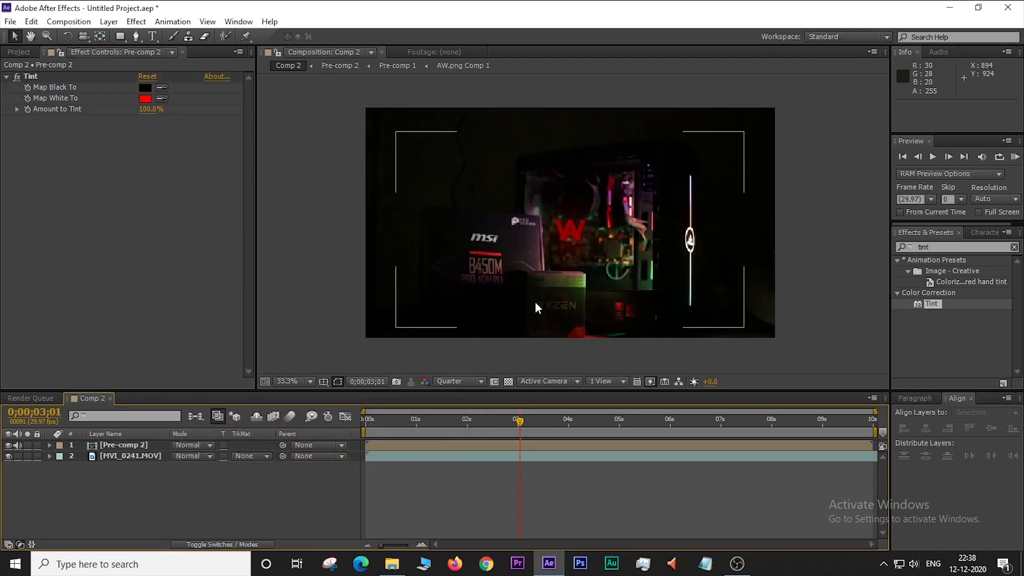
mouse_move(515, 420)
left_mouse_down()
mouse_move(523, 430)
mouse_move(508, 431)
left_mouse_up()
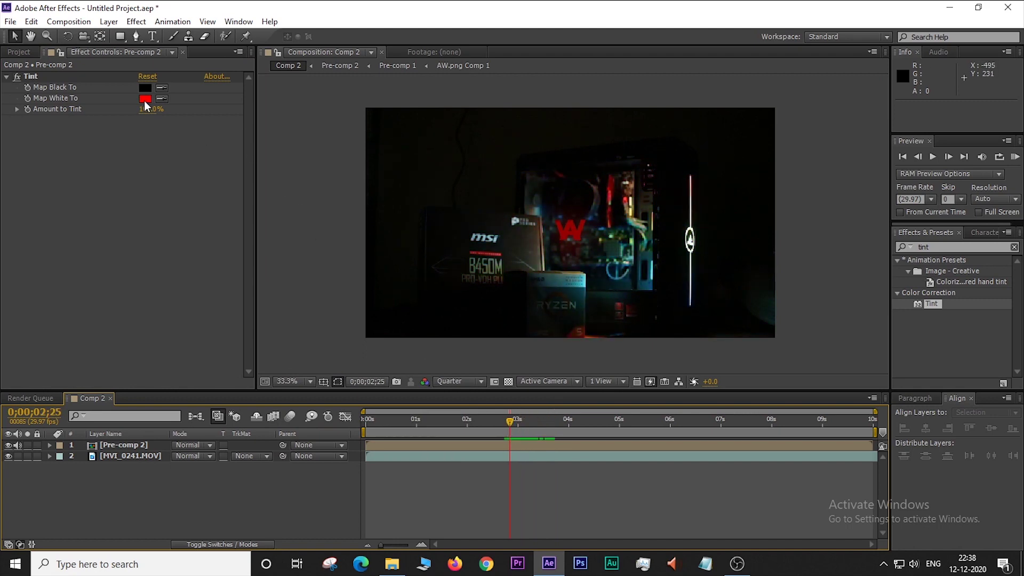
Lower Tint's Amount to Tint to 62% and change Map White To from red to purple
left_click_drag(147, 110, 123, 111)
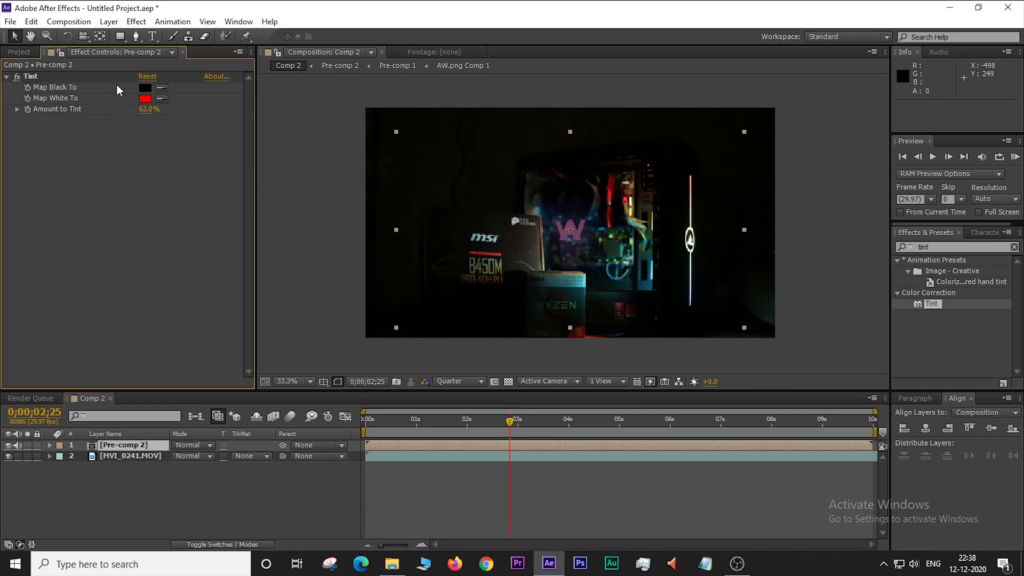
left_click(145, 100)
left_click_drag(339, 367, 367, 310)
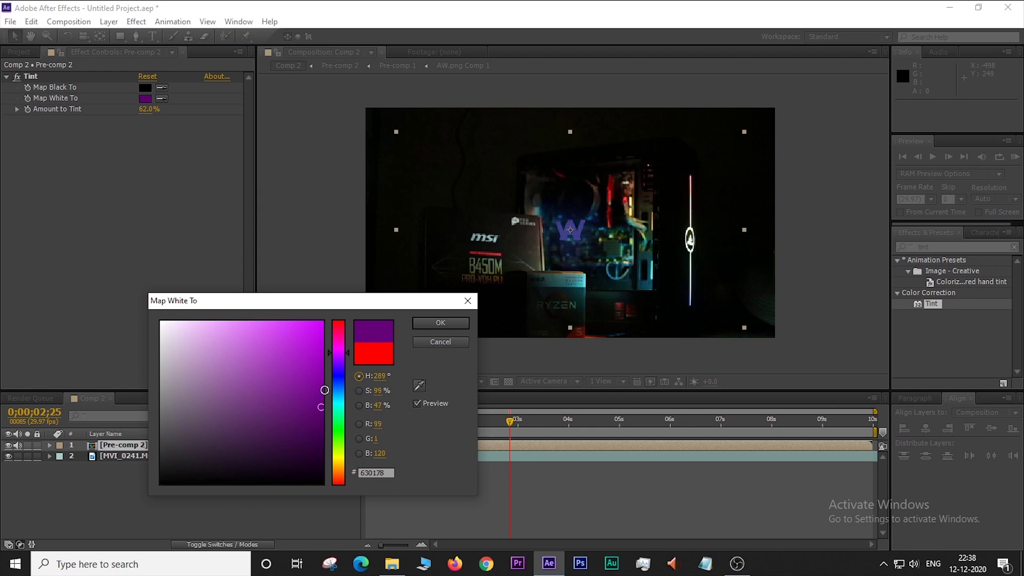
left_click(445, 325)
left_click(285, 485)
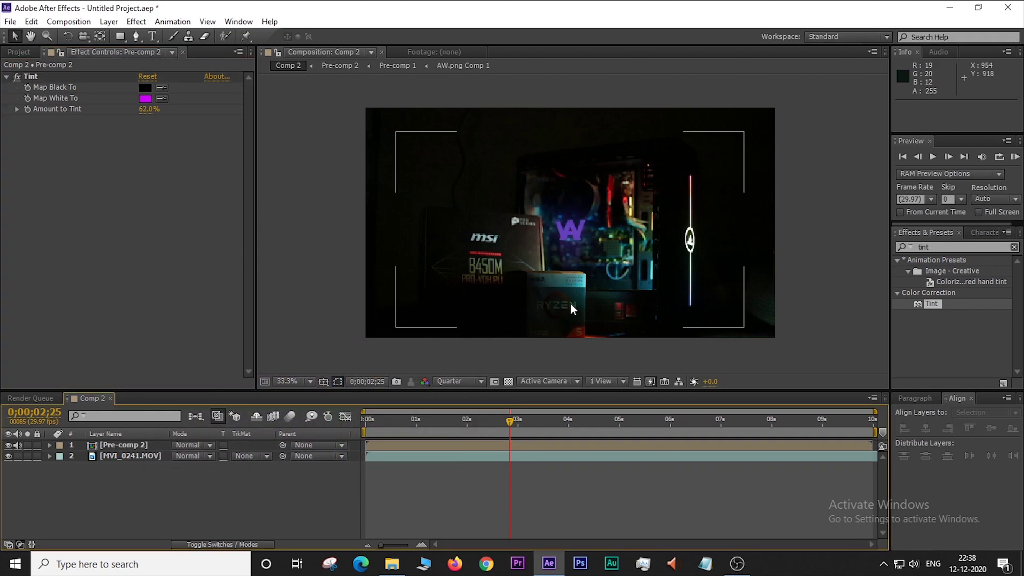
left_click_drag(520, 417, 479, 432)
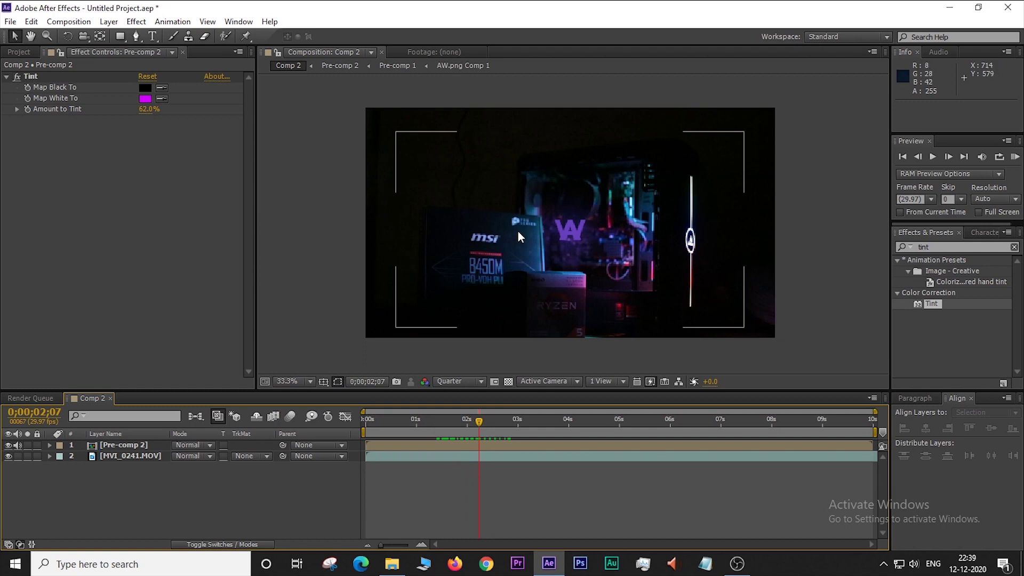
left_click(73, 78)
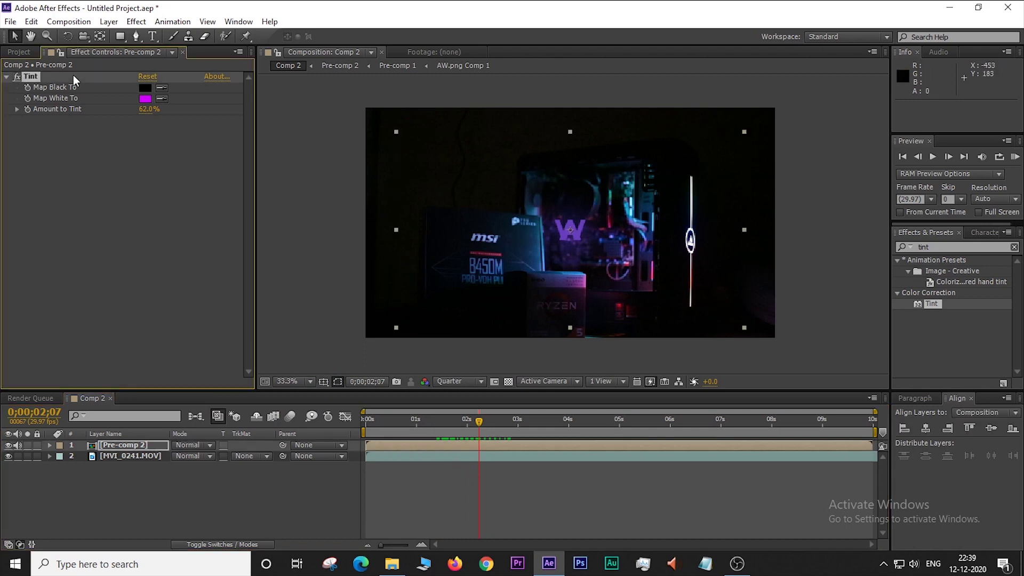
Delete the Tint effect from Pre-comp 2 and preview the footage from near the start
key("Delete")
left_click(797, 161)
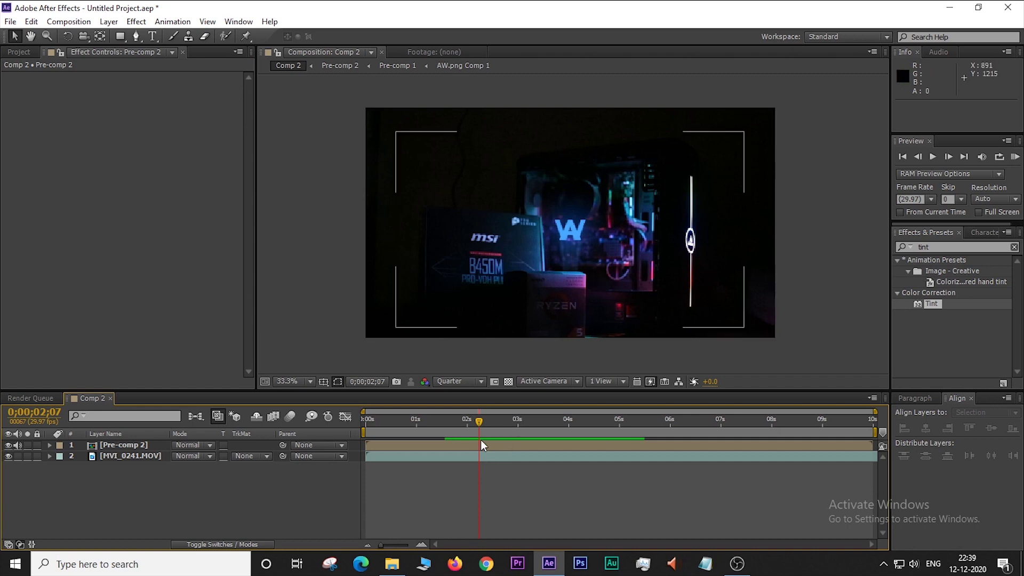
mouse_move(471, 419)
left_mouse_down()
mouse_move(546, 428)
mouse_move(522, 439)
left_mouse_up()
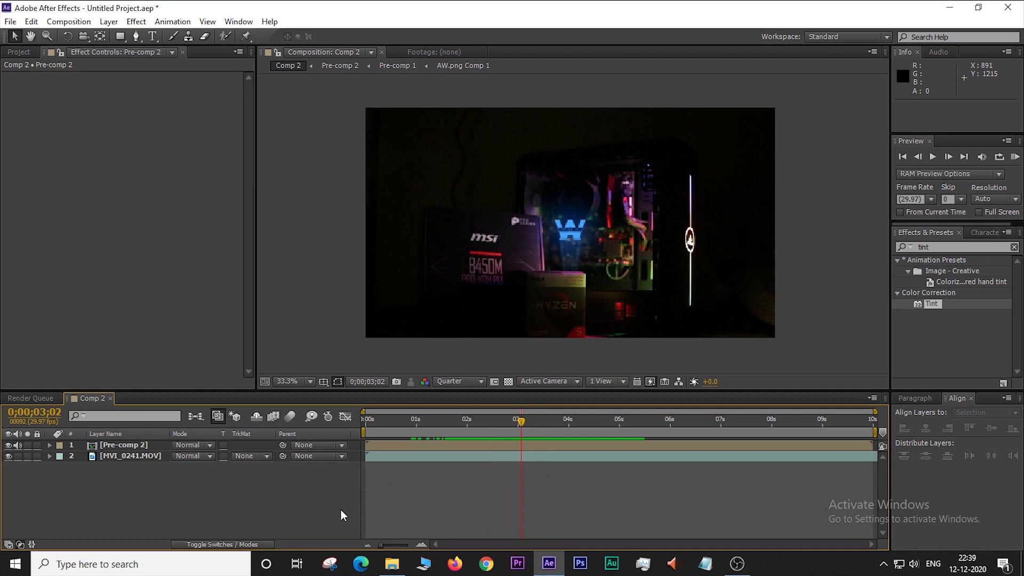
left_click_drag(519, 417, 405, 453)
key("space")
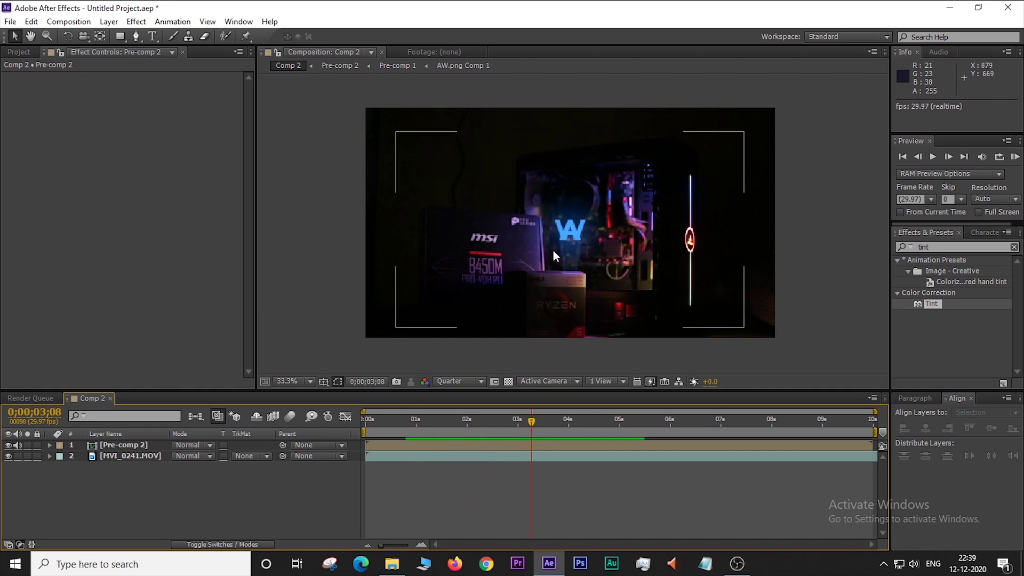
left_click(138, 442)
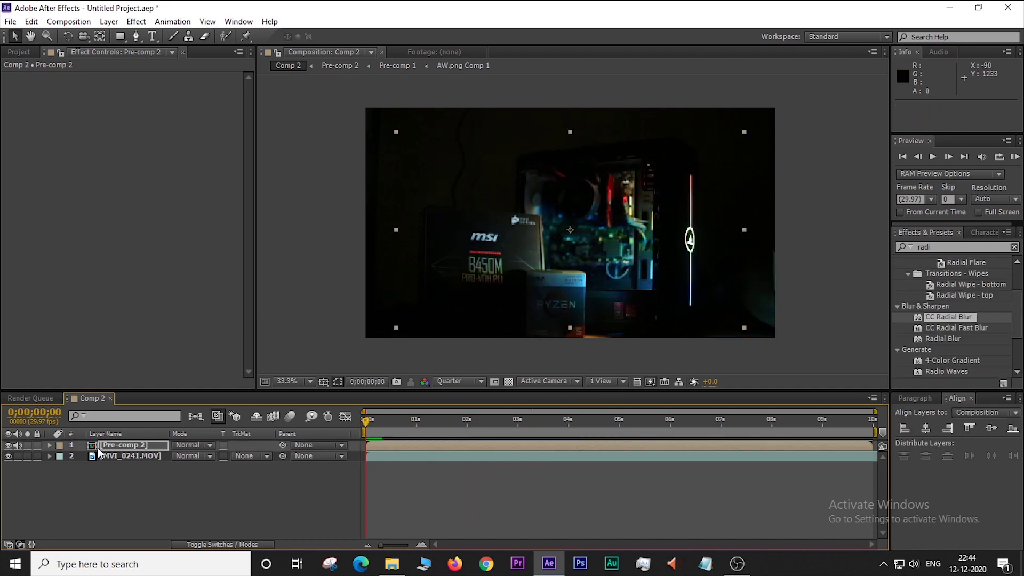
Keyframe Pre-comp 2's opacity at 0% on frame 8, 100% on frame 11, 0% on frame 13
left_click(49, 444)
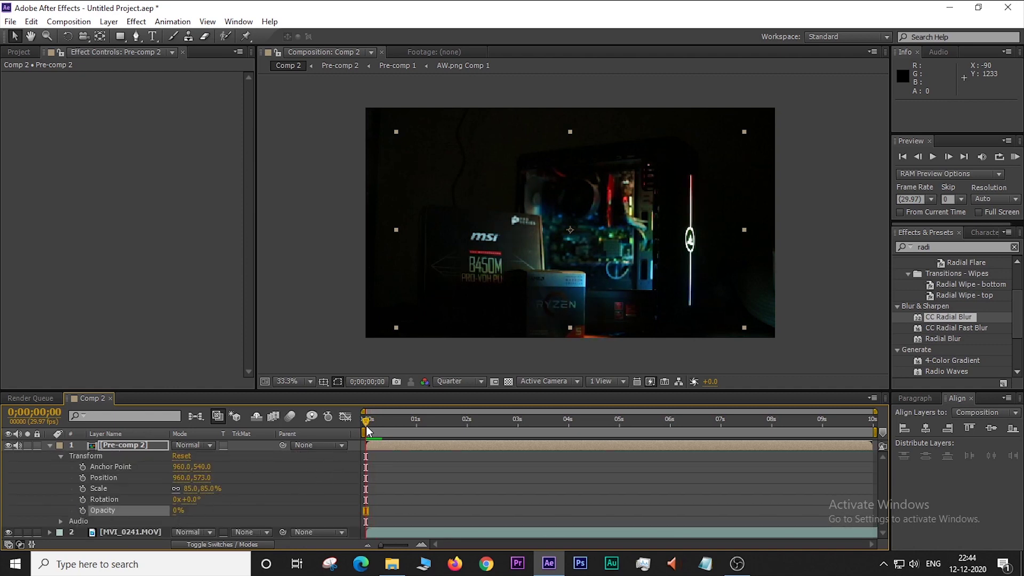
left_click_drag(365, 421, 379, 422)
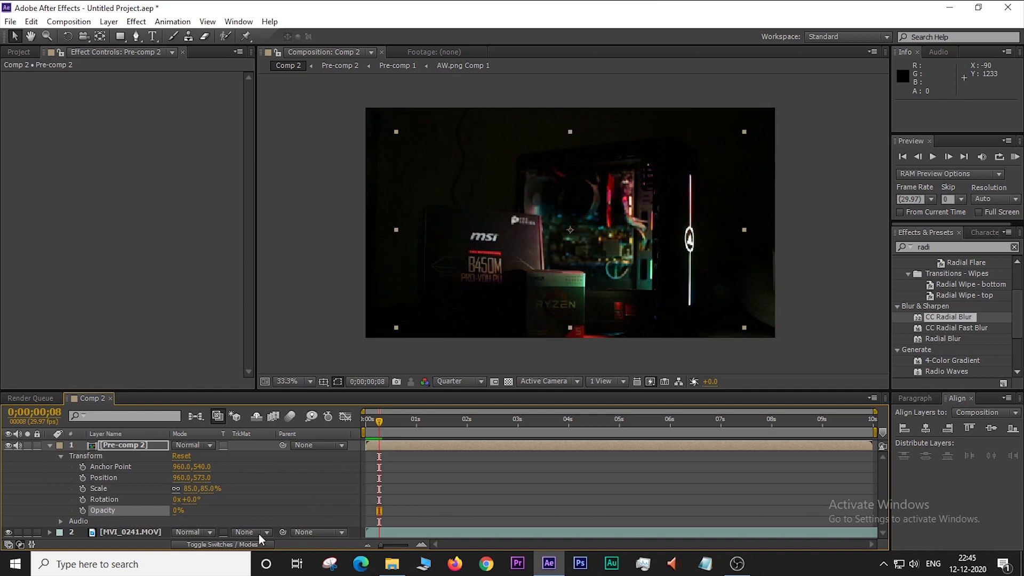
left_click(82, 510)
key("Right")
key("Right")
key("Right")
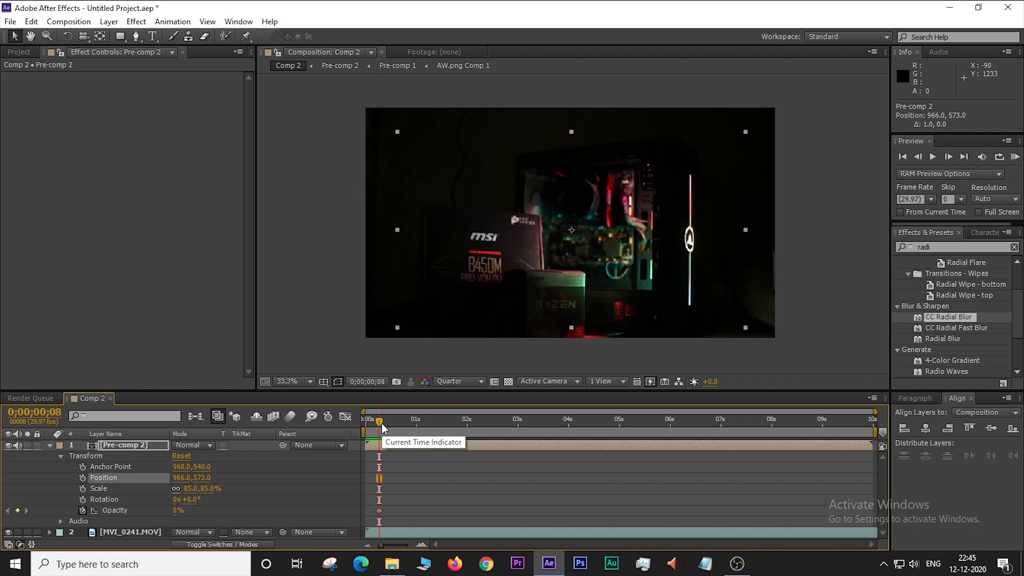
key("Page_Down")
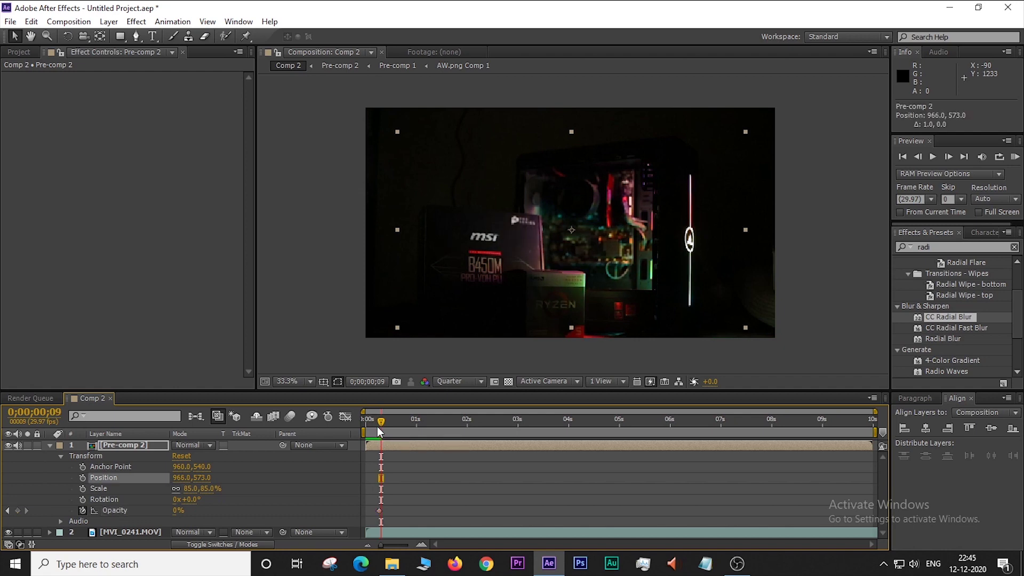
key("Page_Down")
key("Page_Down")
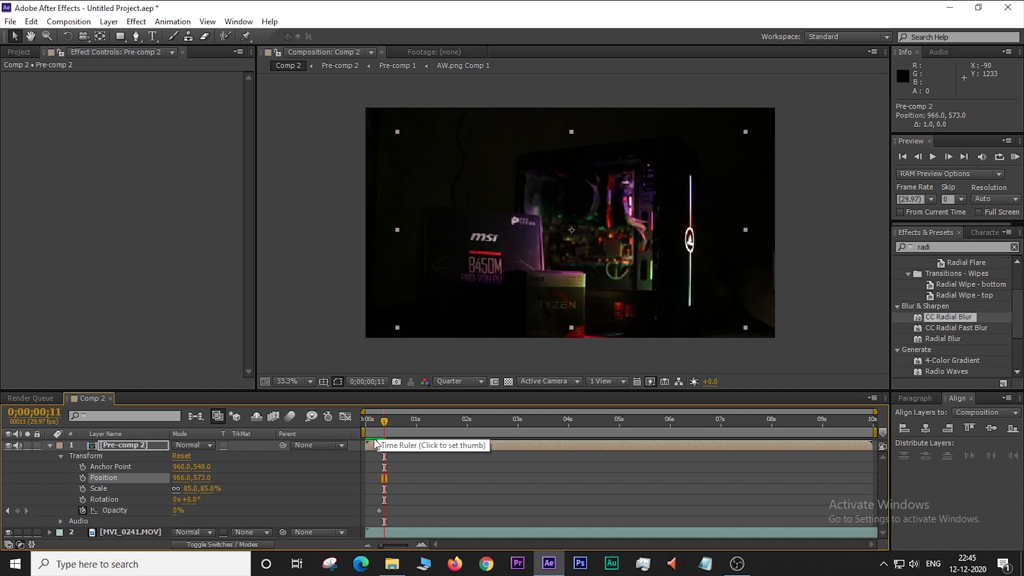
left_click_drag(179, 512, 243, 518)
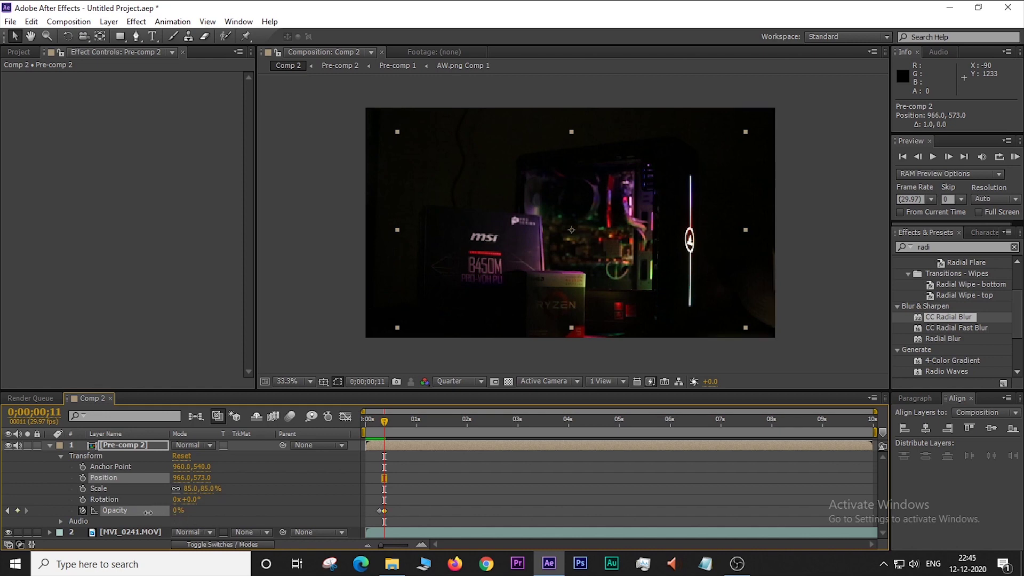
key("Page_Down")
key("Page_Down")
left_click_drag(184, 510, 67, 511)
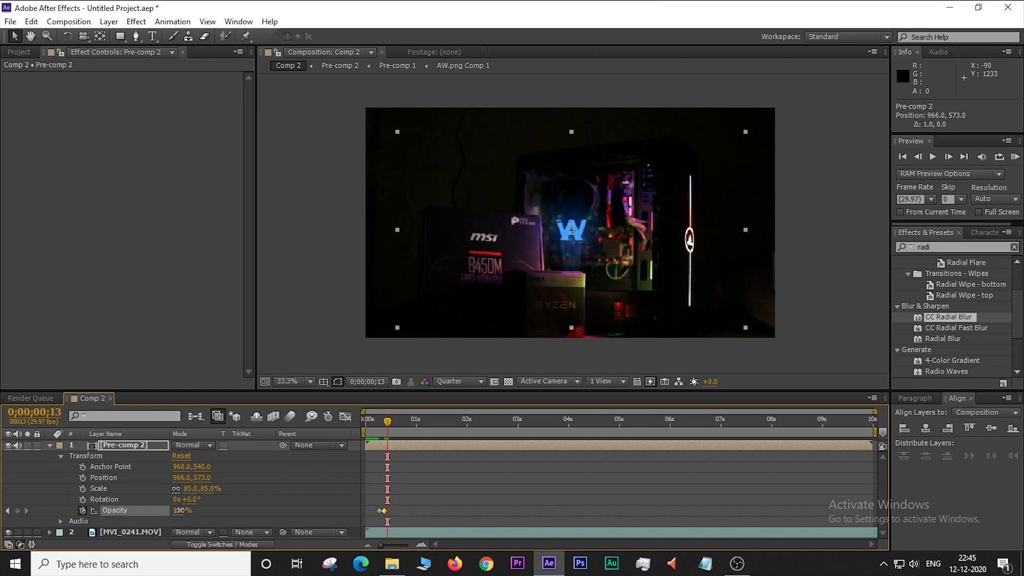
Add opacity keyframes of 26% at frame 15, 4% at frame 17 and 100% at frame 19
key("Page_Down")
key("Page_Down")
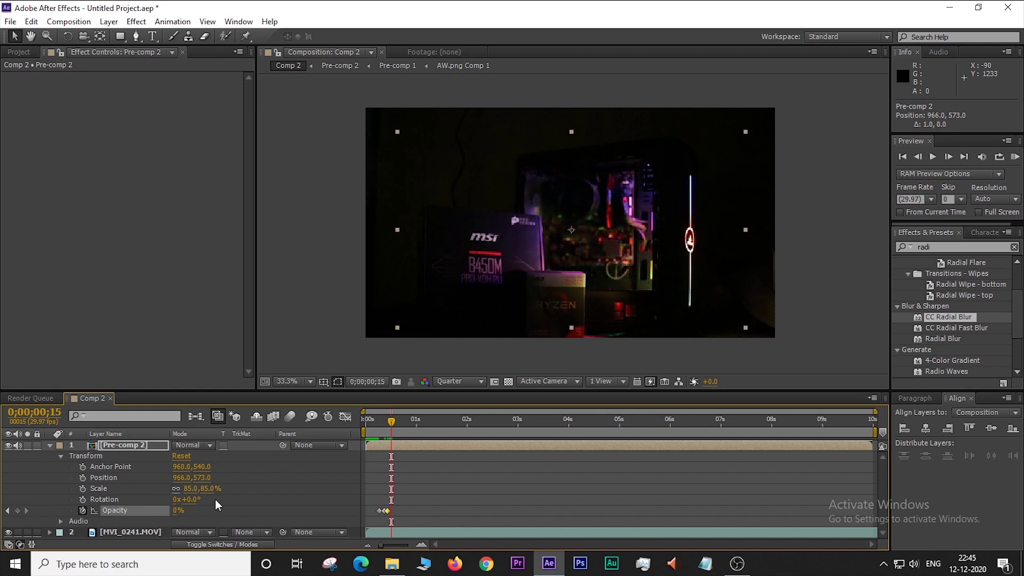
left_click_drag(177, 511, 353, 520)
key("Right")
key("Right")
key("Right")
key("Page_Down")
key("Page_Down")
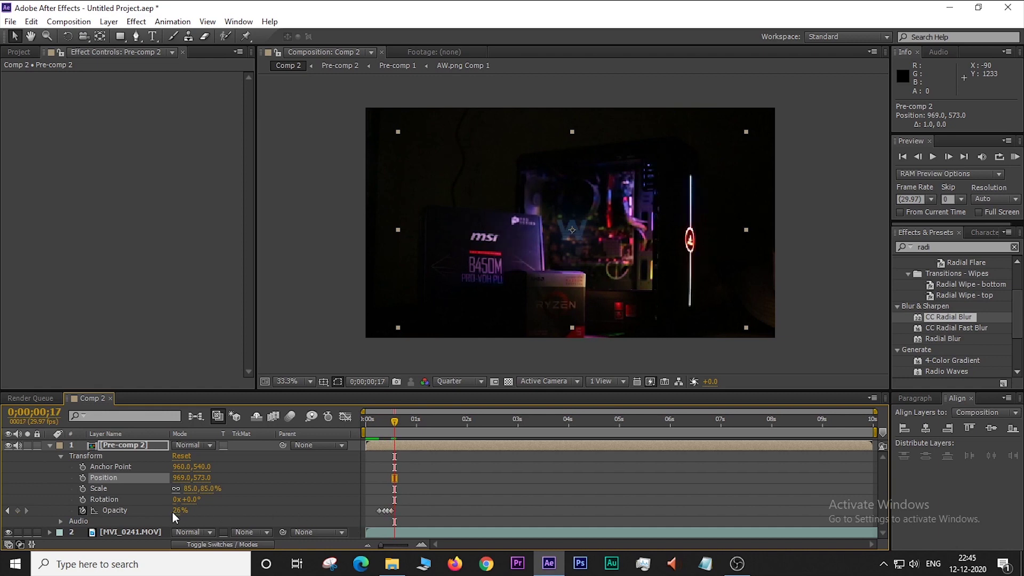
left_click_drag(173, 511, 39, 512)
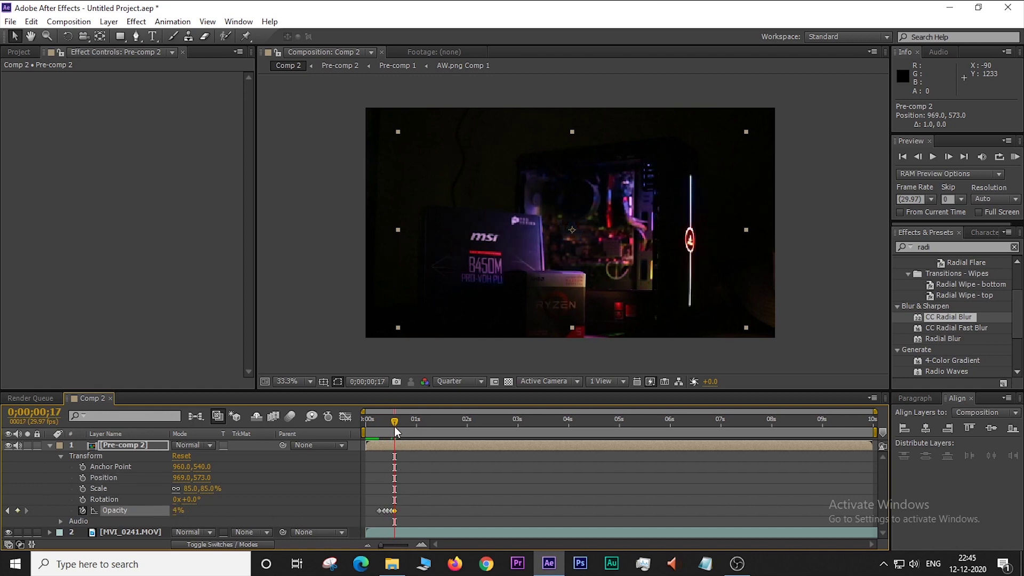
key("Page_Down")
key("Page_Down")
left_click_drag(174, 513, 192, 513)
left_click(394, 420)
mouse_move(395, 422)
left_mouse_down()
mouse_move(458, 441)
mouse_move(368, 446)
left_mouse_up()
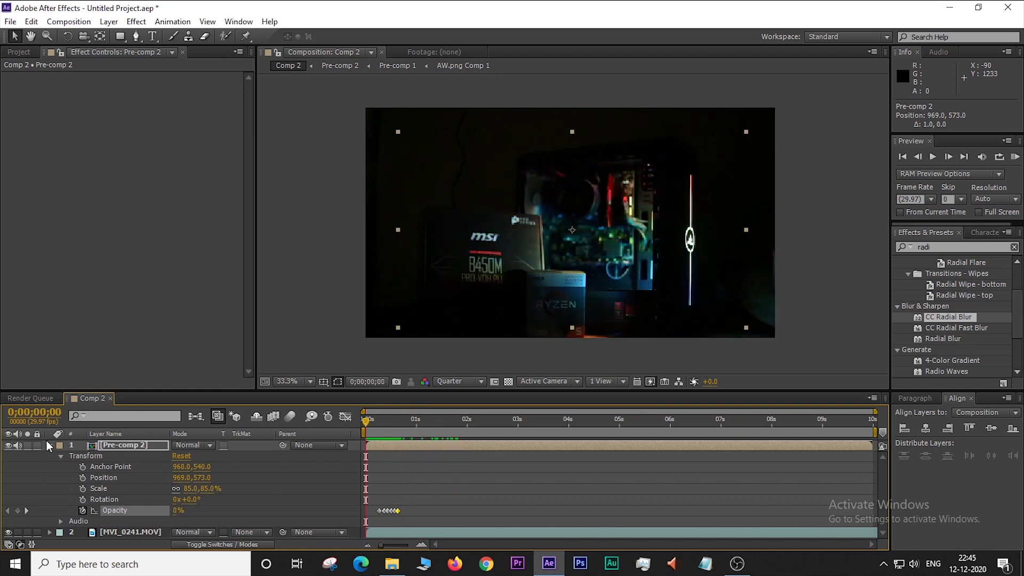
left_click(50, 446)
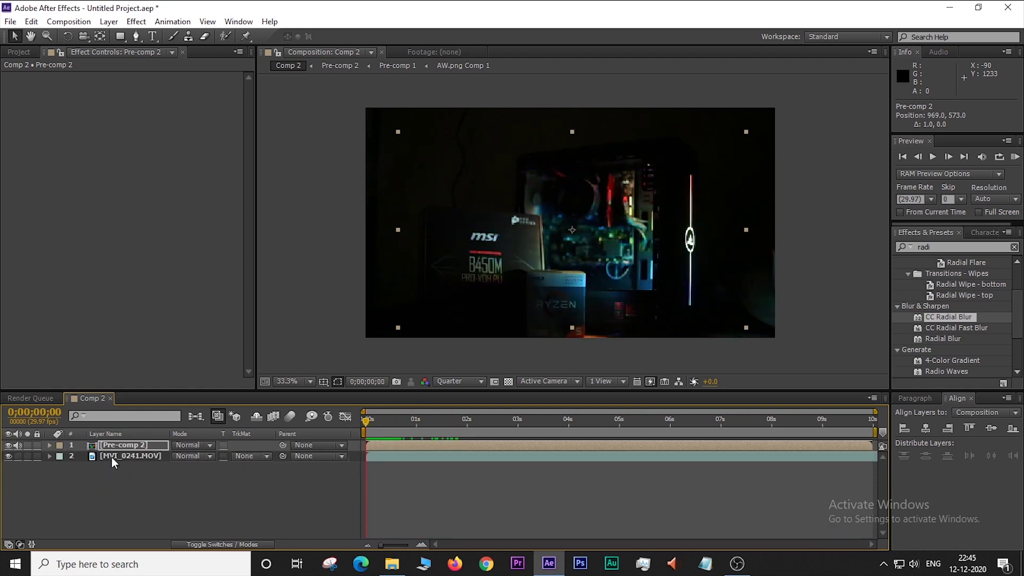
left_click(271, 508)
key("space")
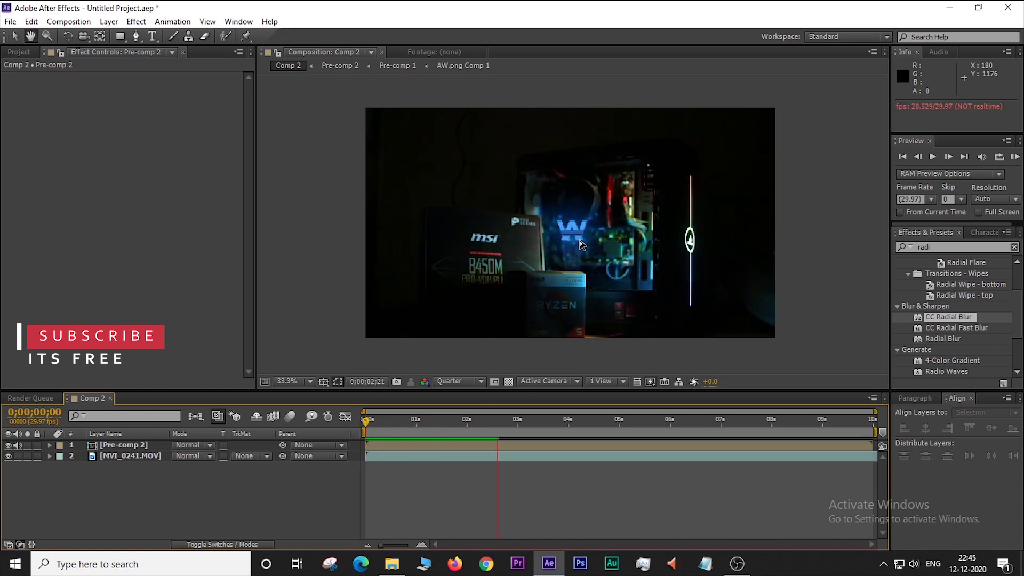
key("space")
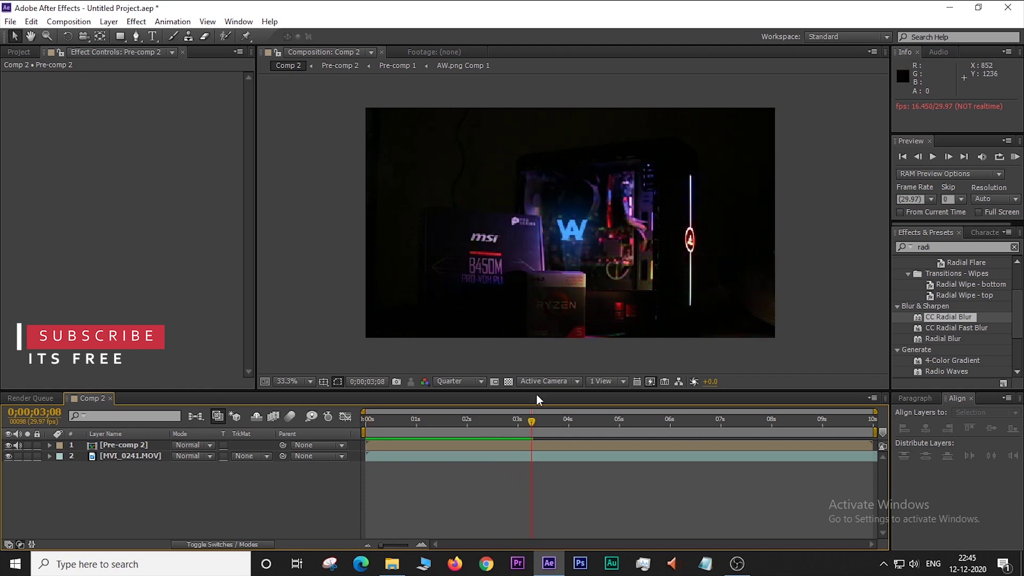
key("space")
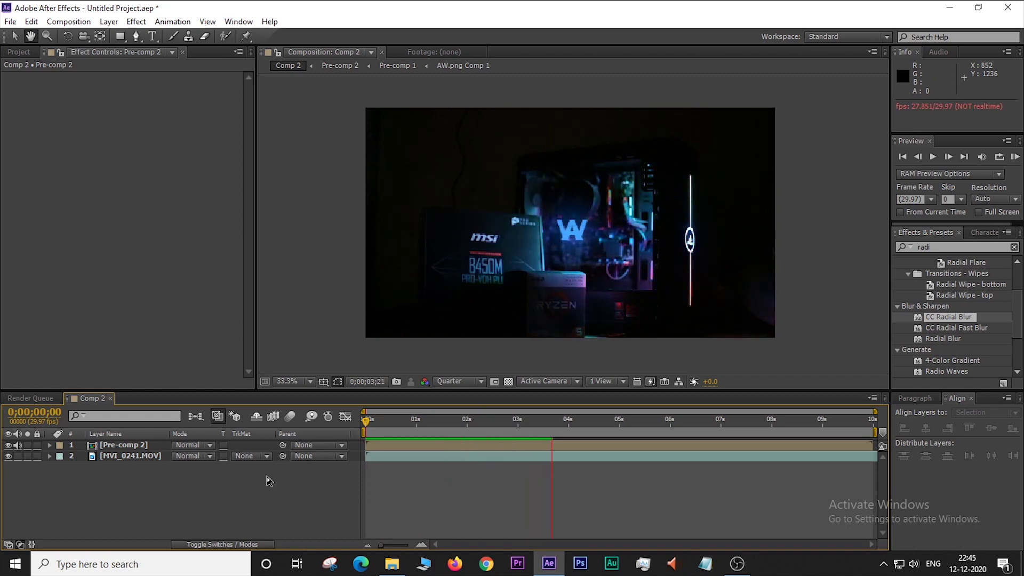
key("space")
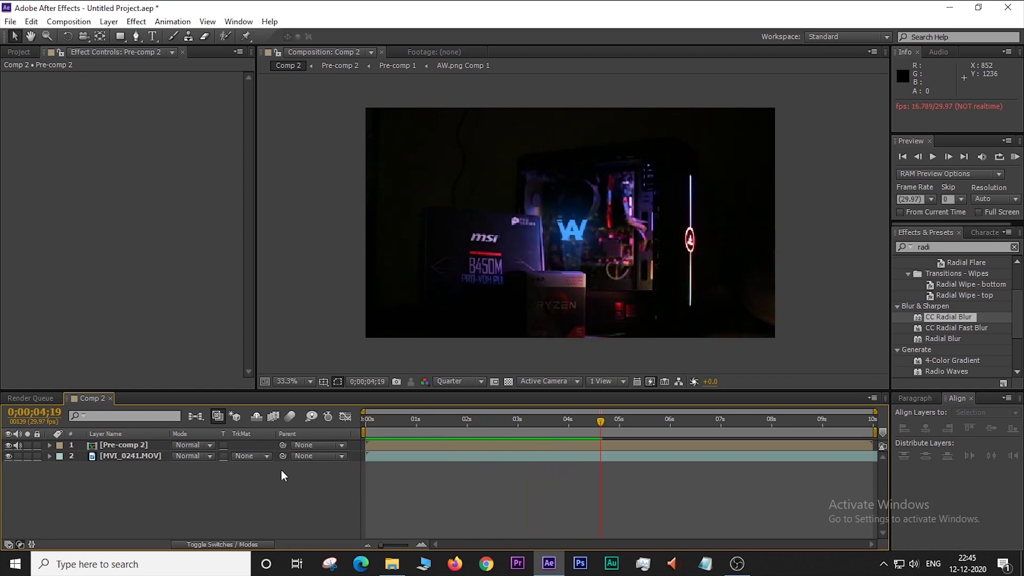
left_click_drag(595, 420, 394, 477)
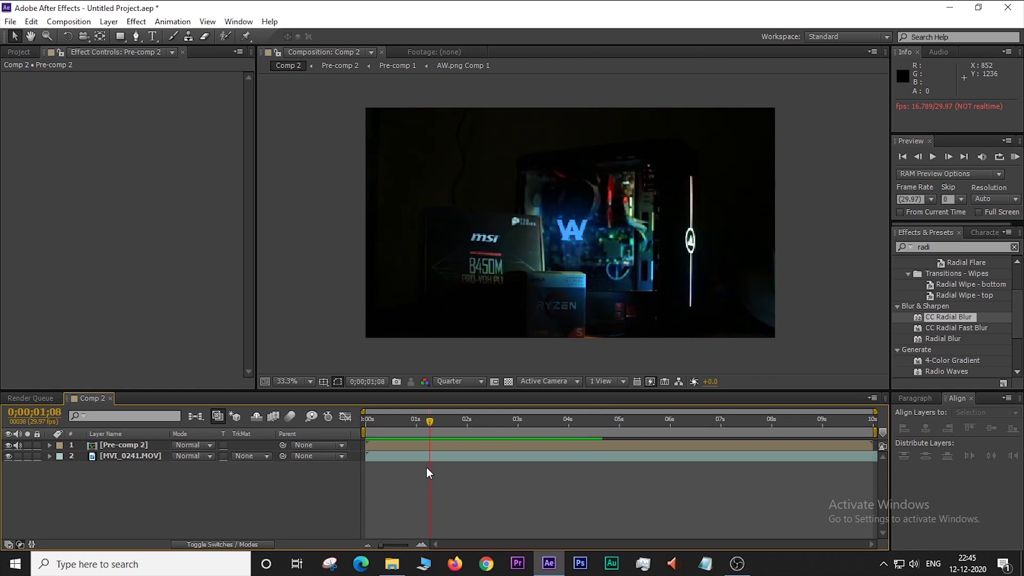
left_click_drag(393, 477, 358, 485)
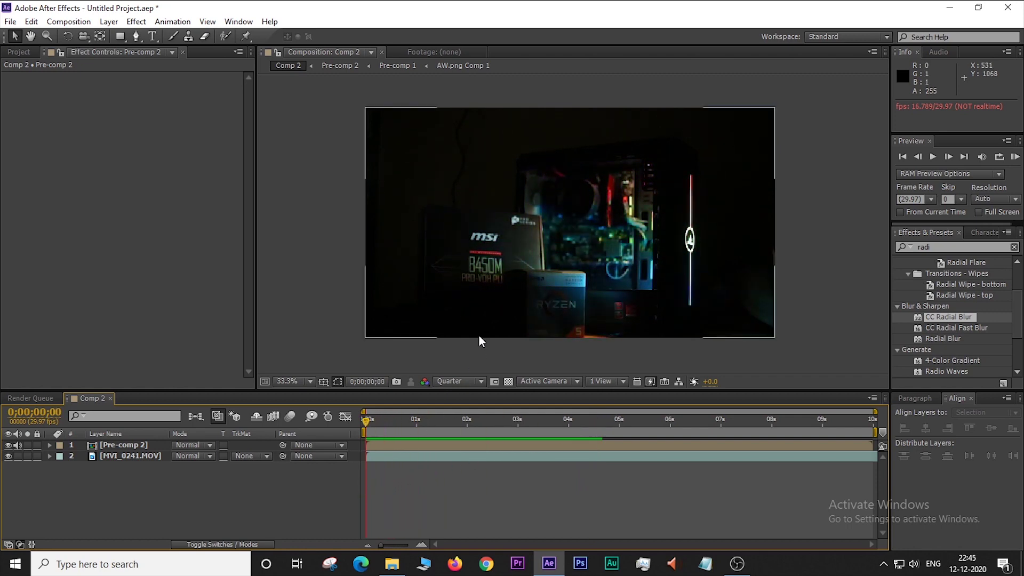